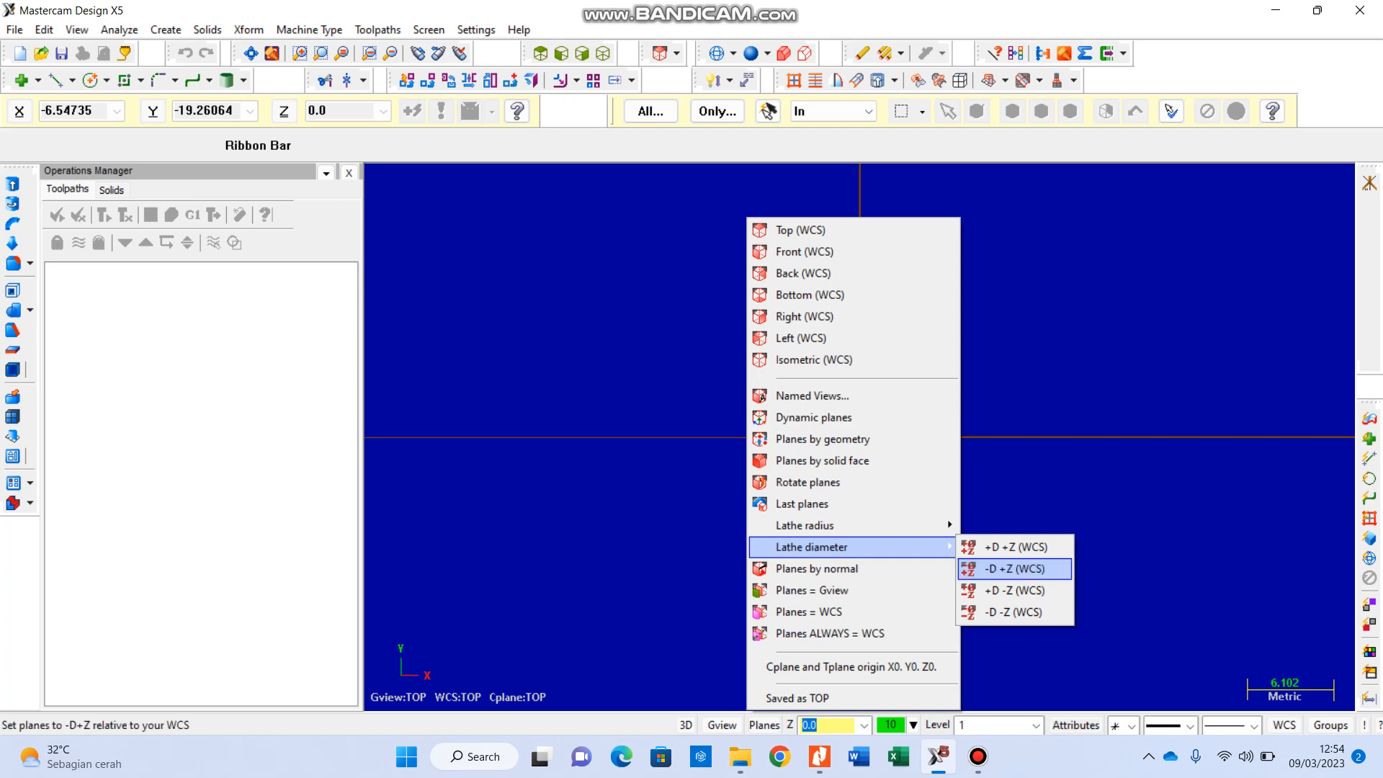
Step: Add the MILL 3 - AXIS VMC MM.MMD-5 machine definition to the mill machine menu list
key("Escape")
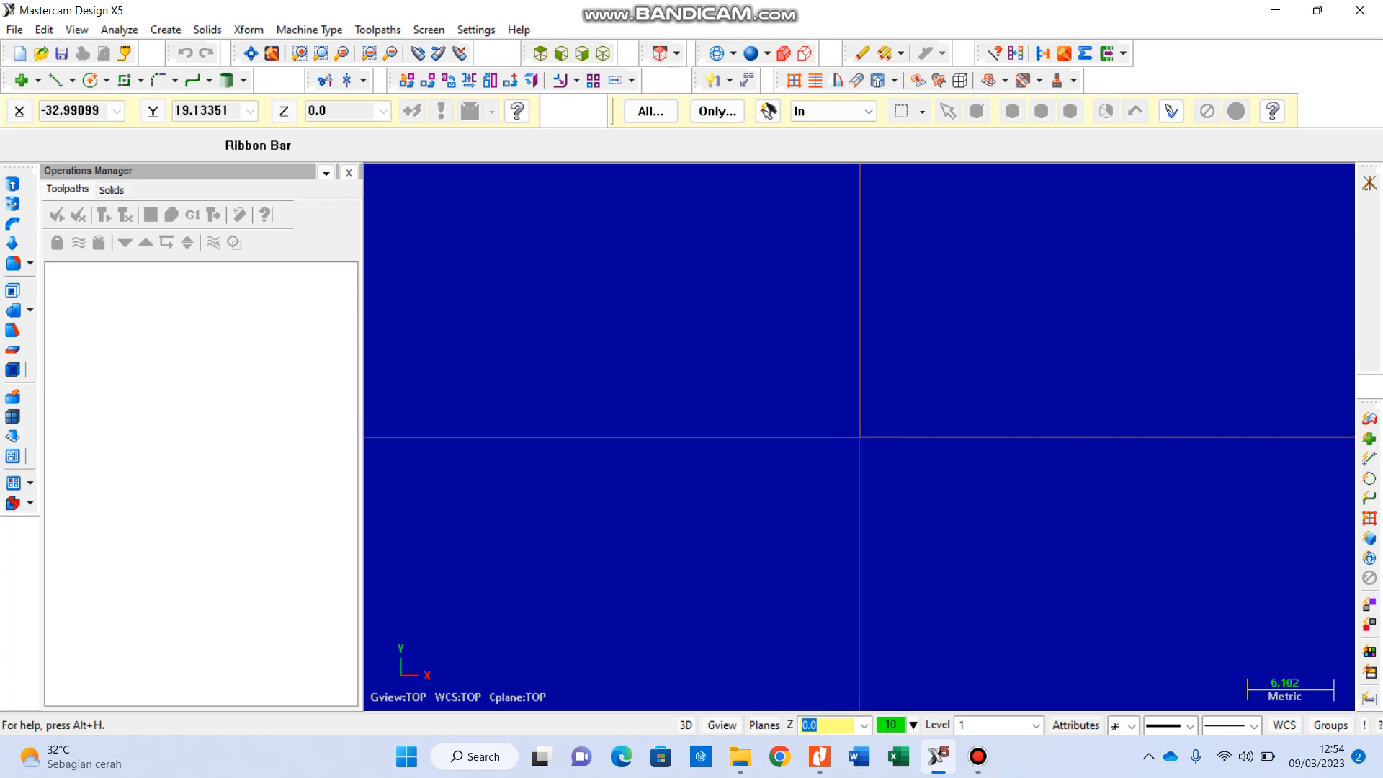
left_click(309, 30)
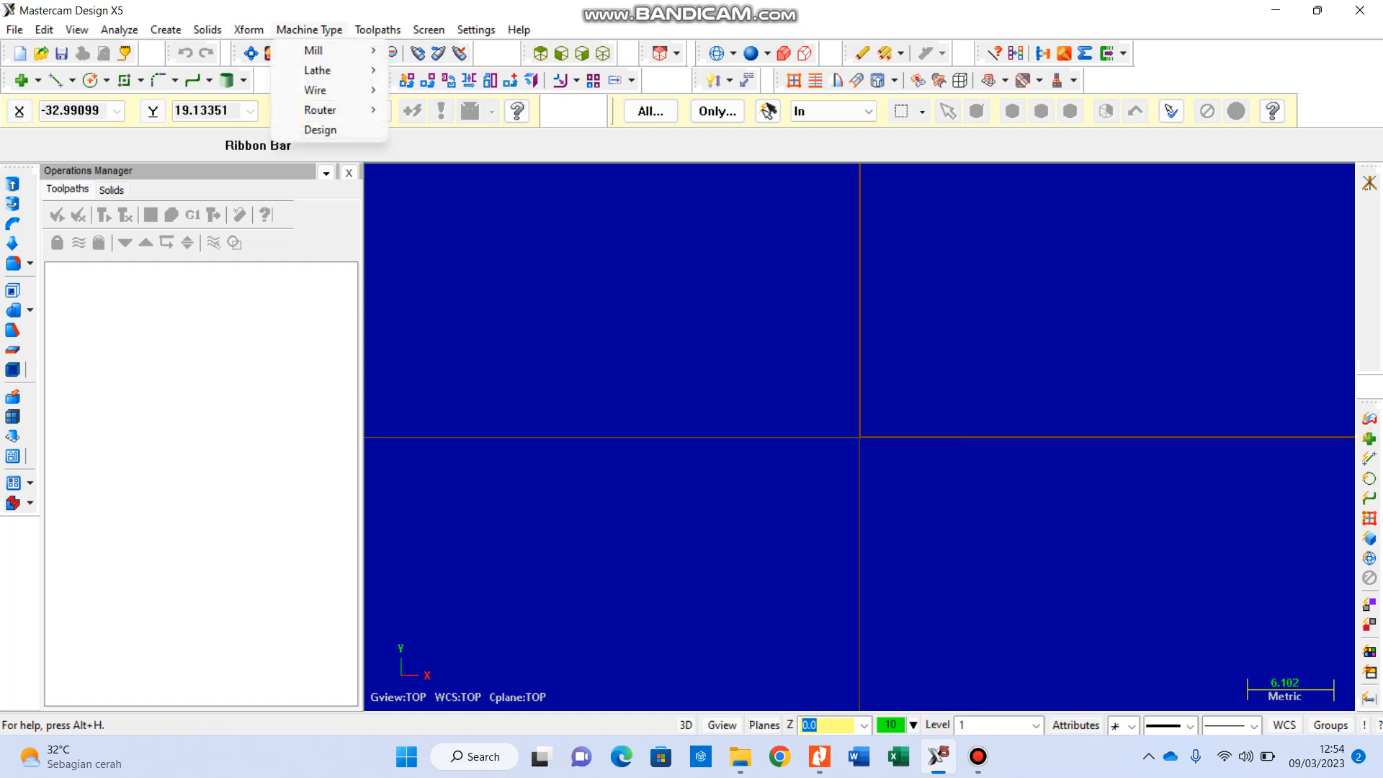
mouse_move(324, 51)
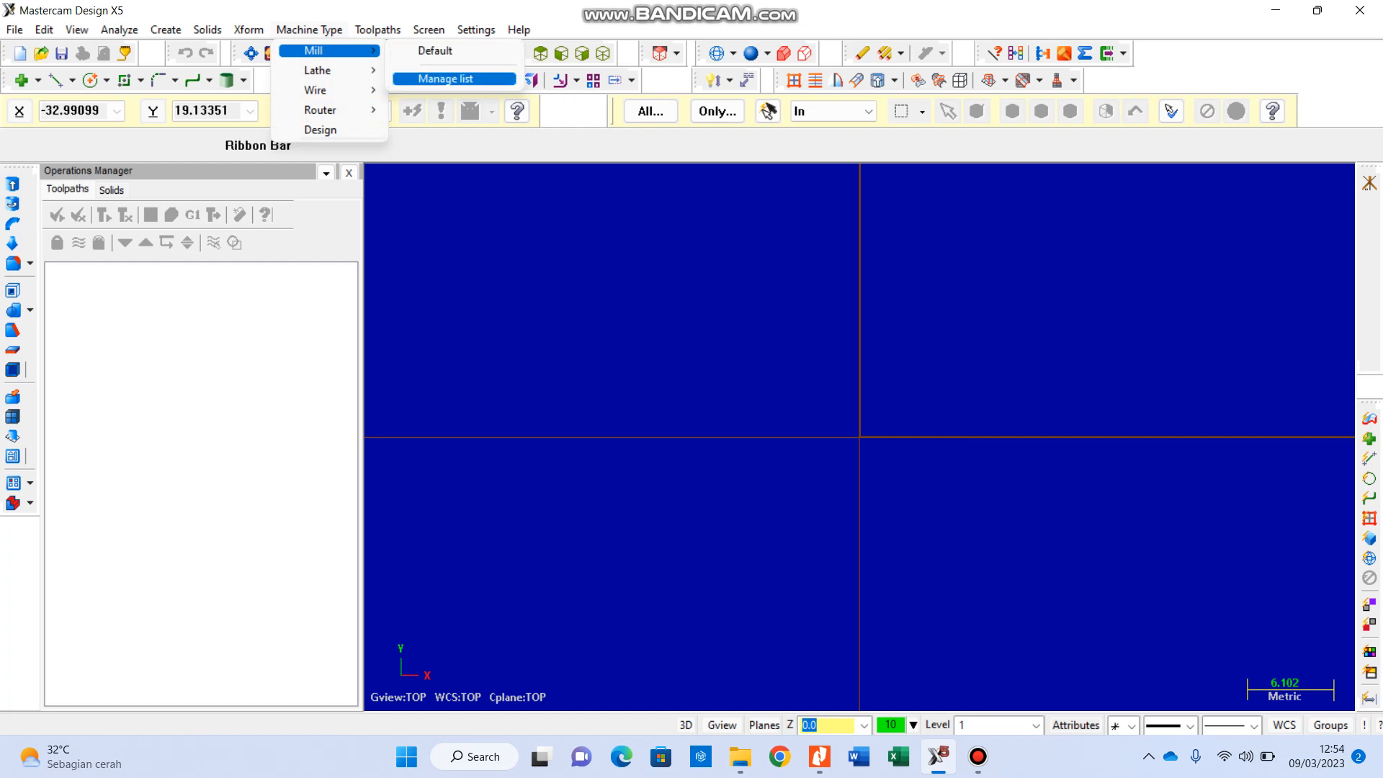
left_click(445, 79)
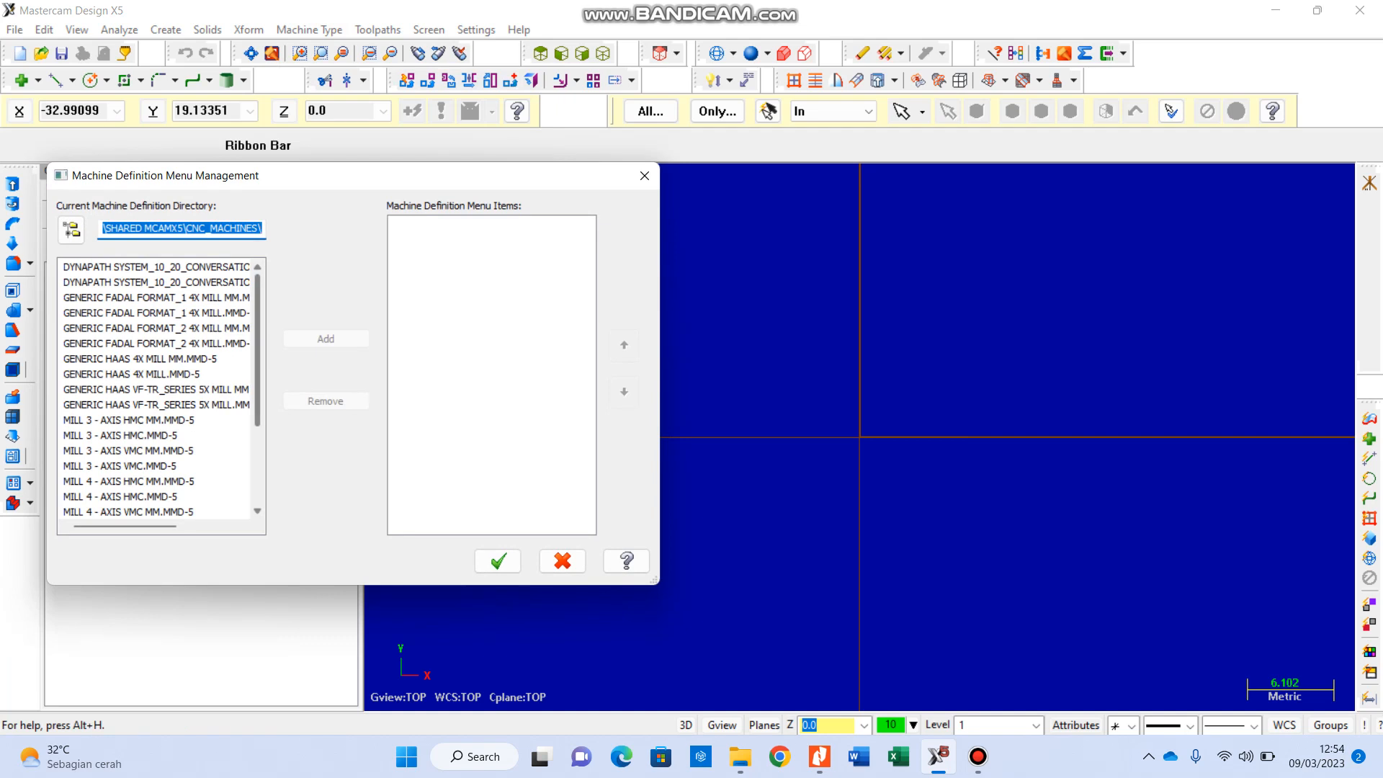
scroll(158, 389, "down", 2)
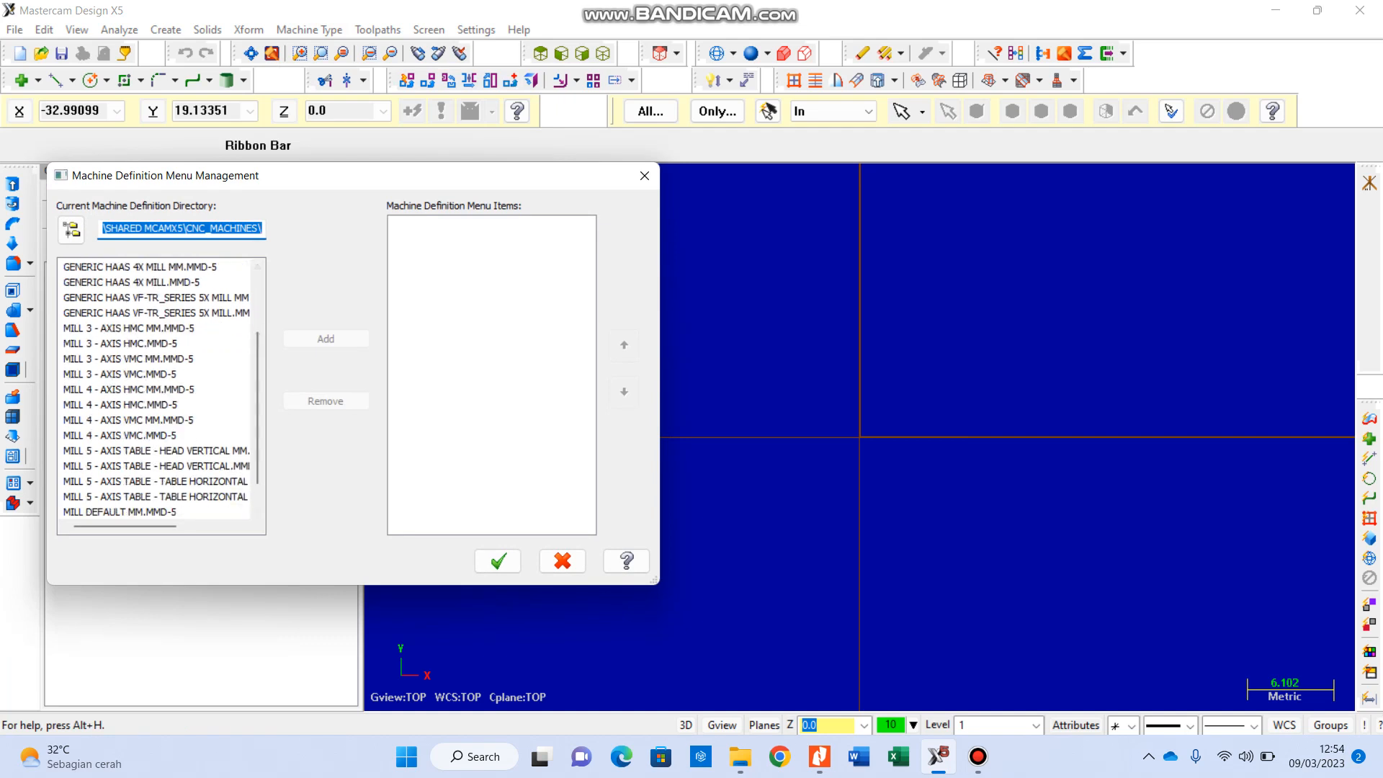
left_click(130, 358)
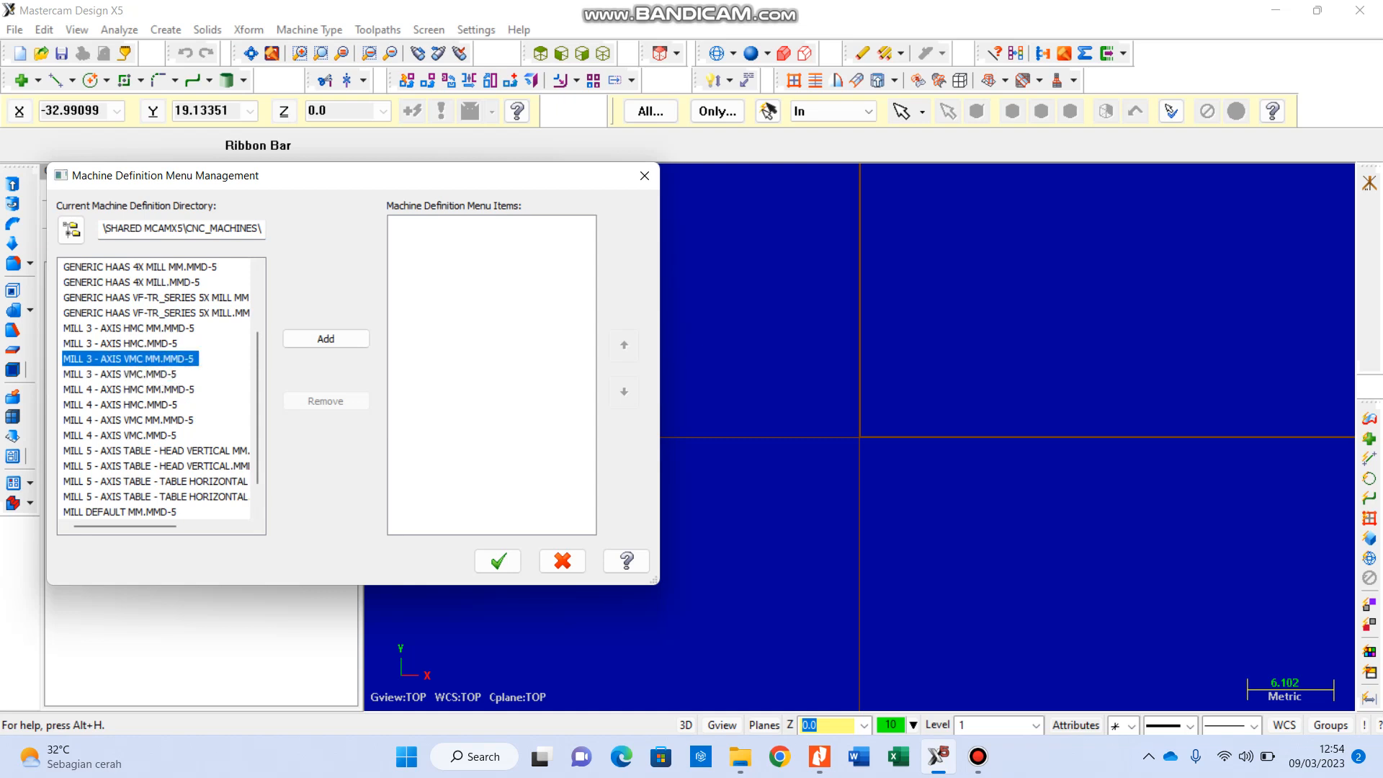
left_click(325, 338)
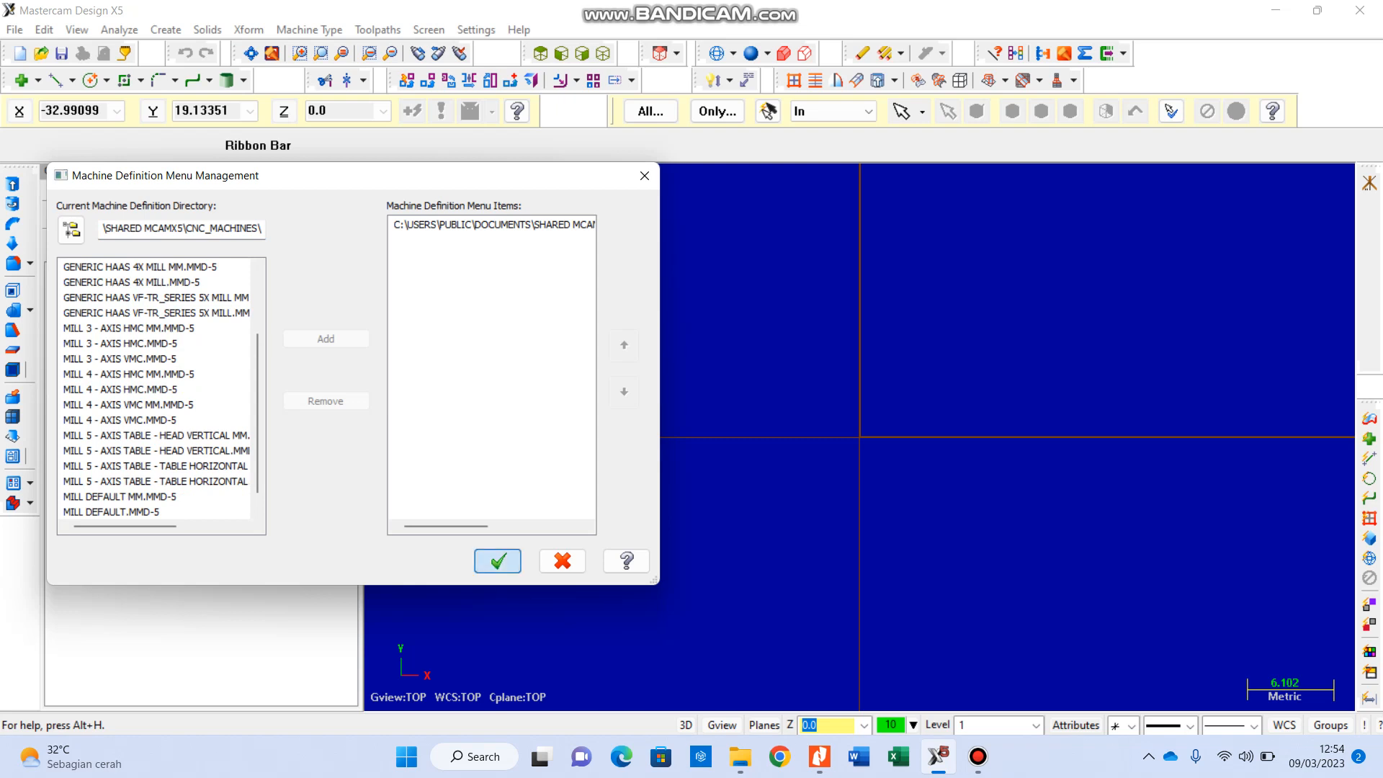
left_click(498, 561)
Step: Set the machine type to the default mill
left_click(309, 30)
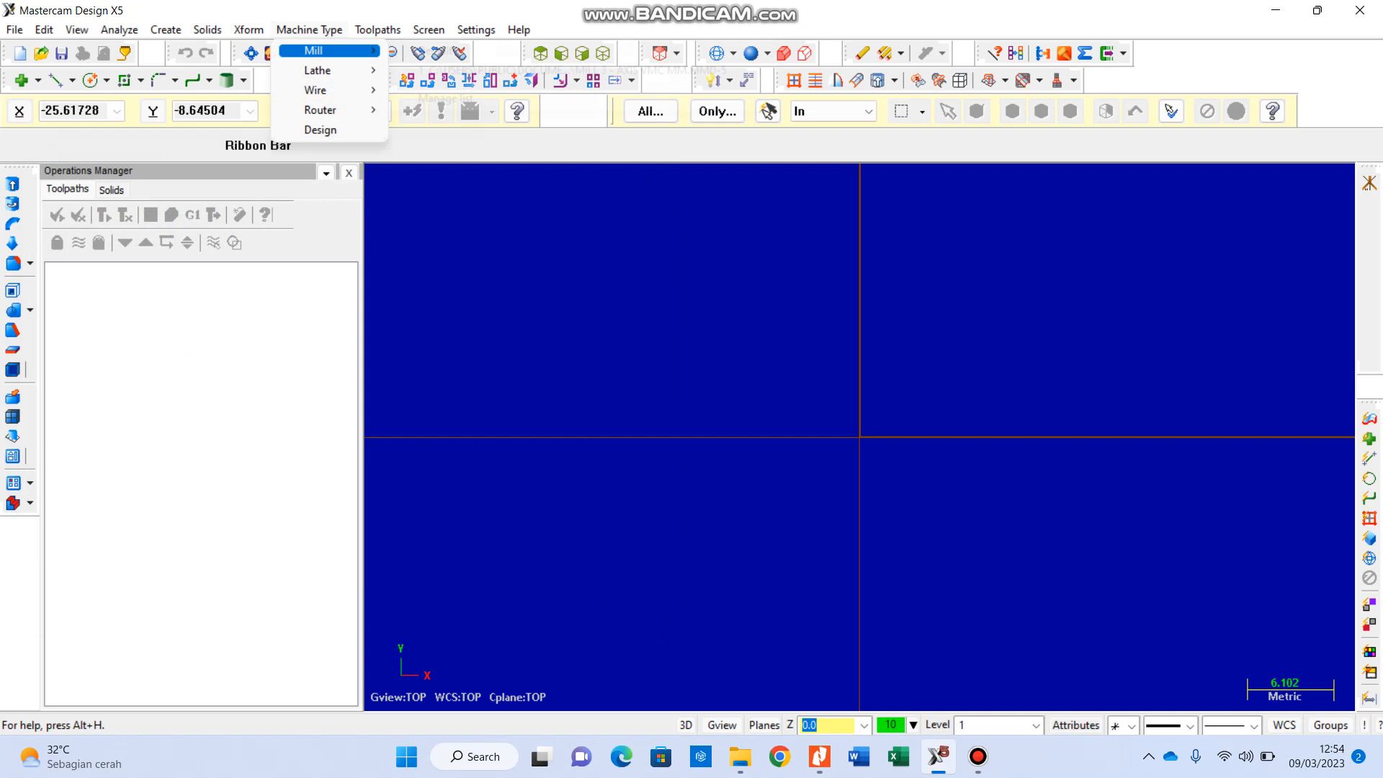
mouse_move(329, 51)
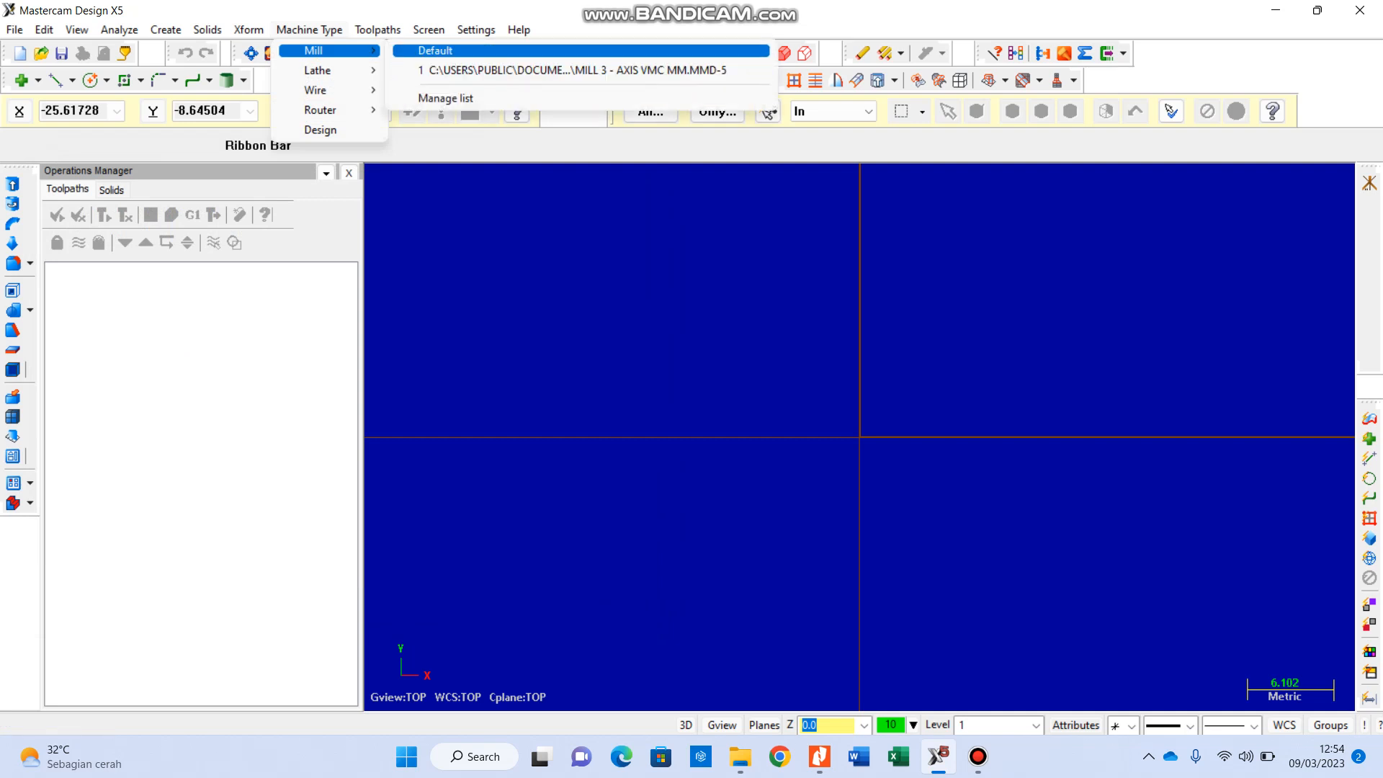
left_click(435, 51)
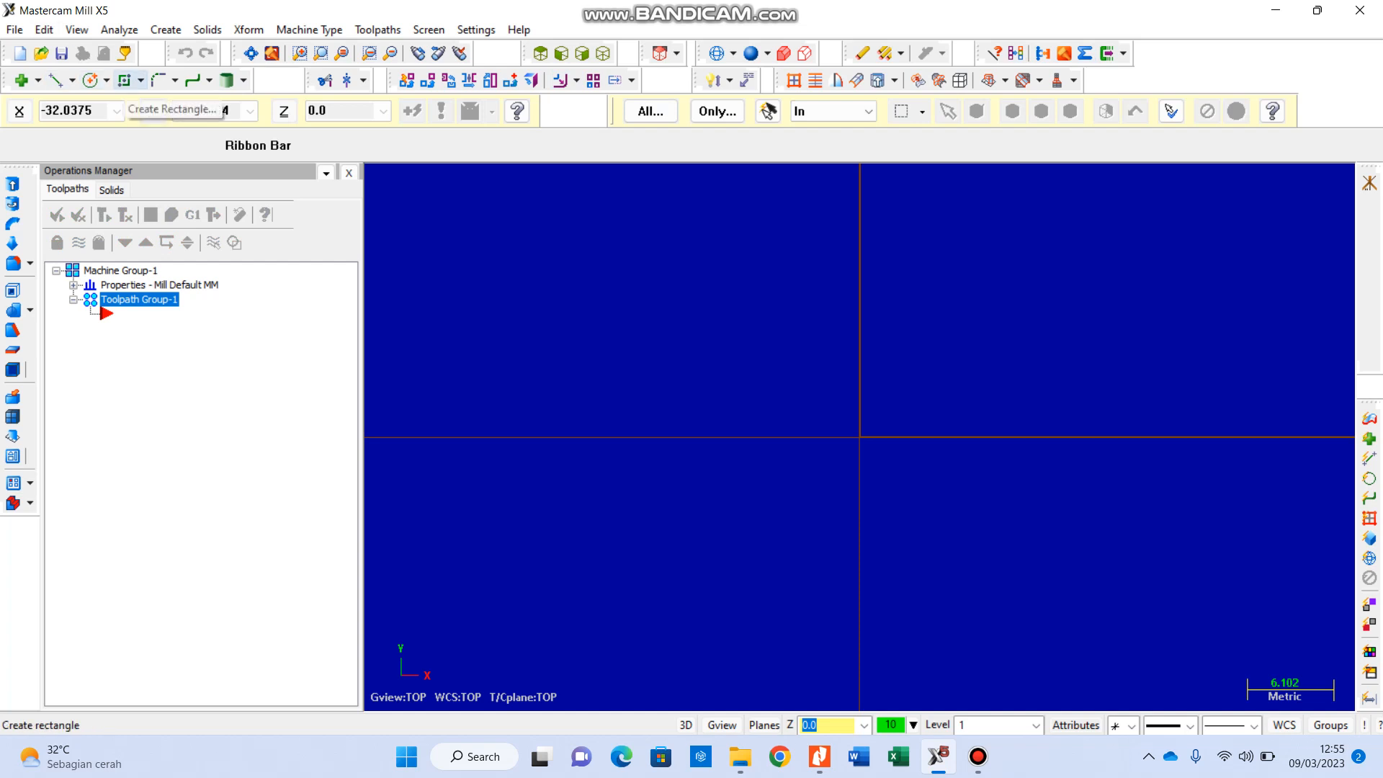
Step: Draw a 50 by 50 mm rectangle anchored by its center at the origin
left_click(124, 80)
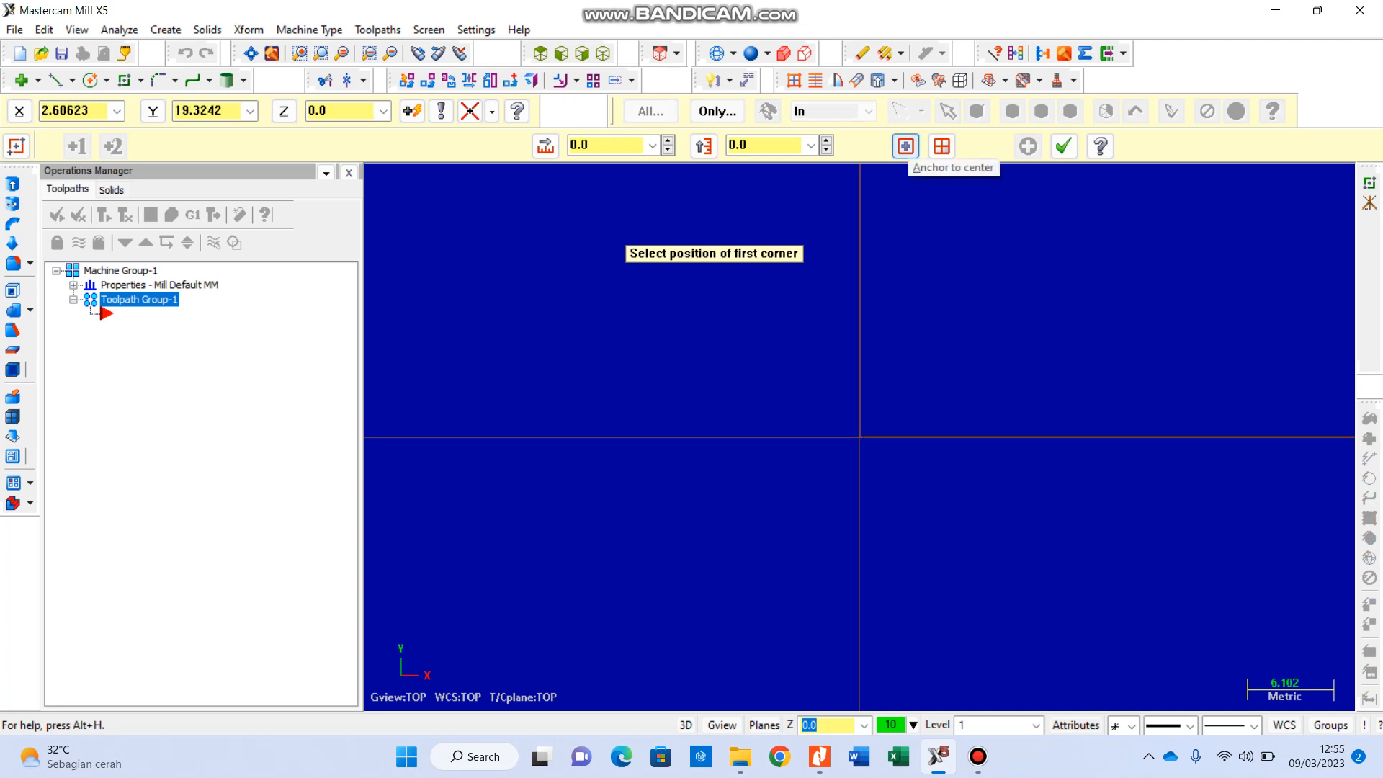
left_click(905, 148)
left_click(859, 436)
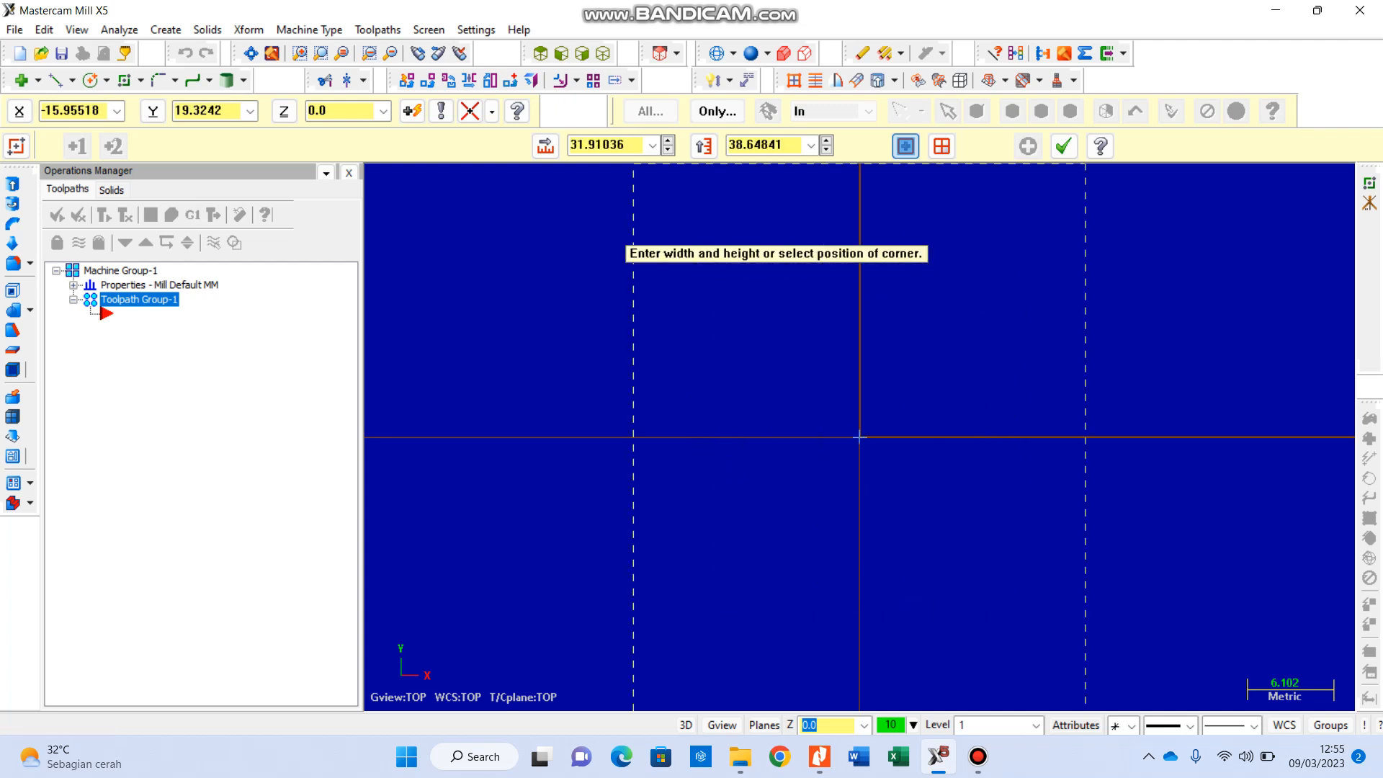
left_click(545, 146)
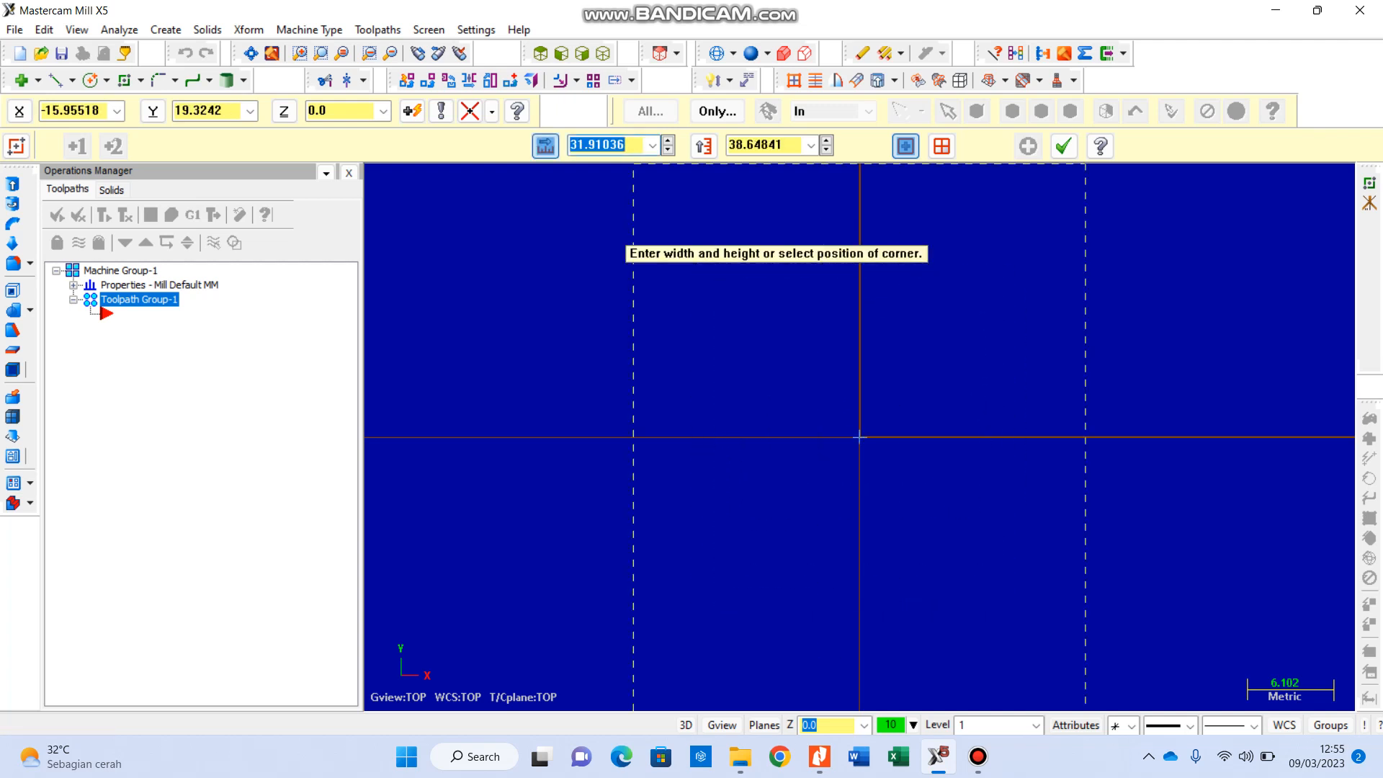
type("50.0")
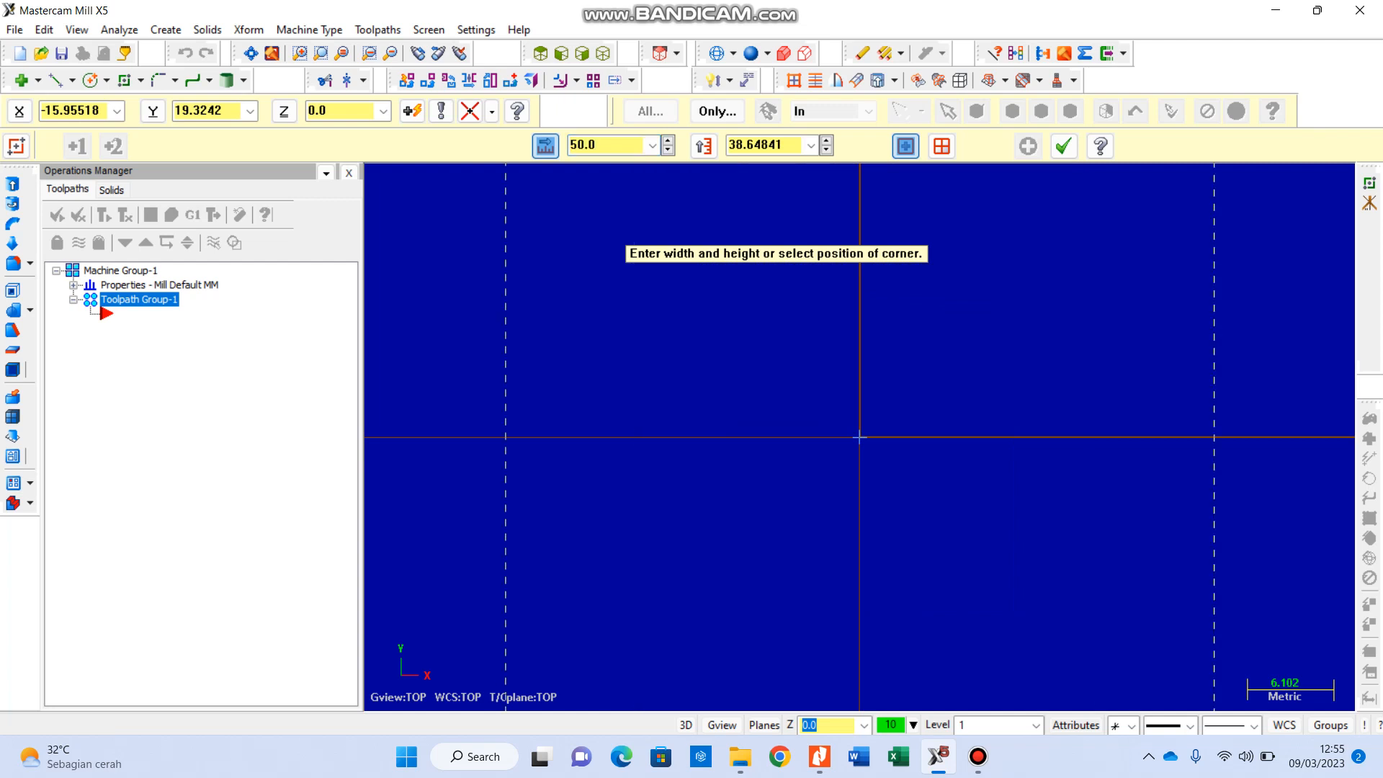
key("Tab")
type("5")
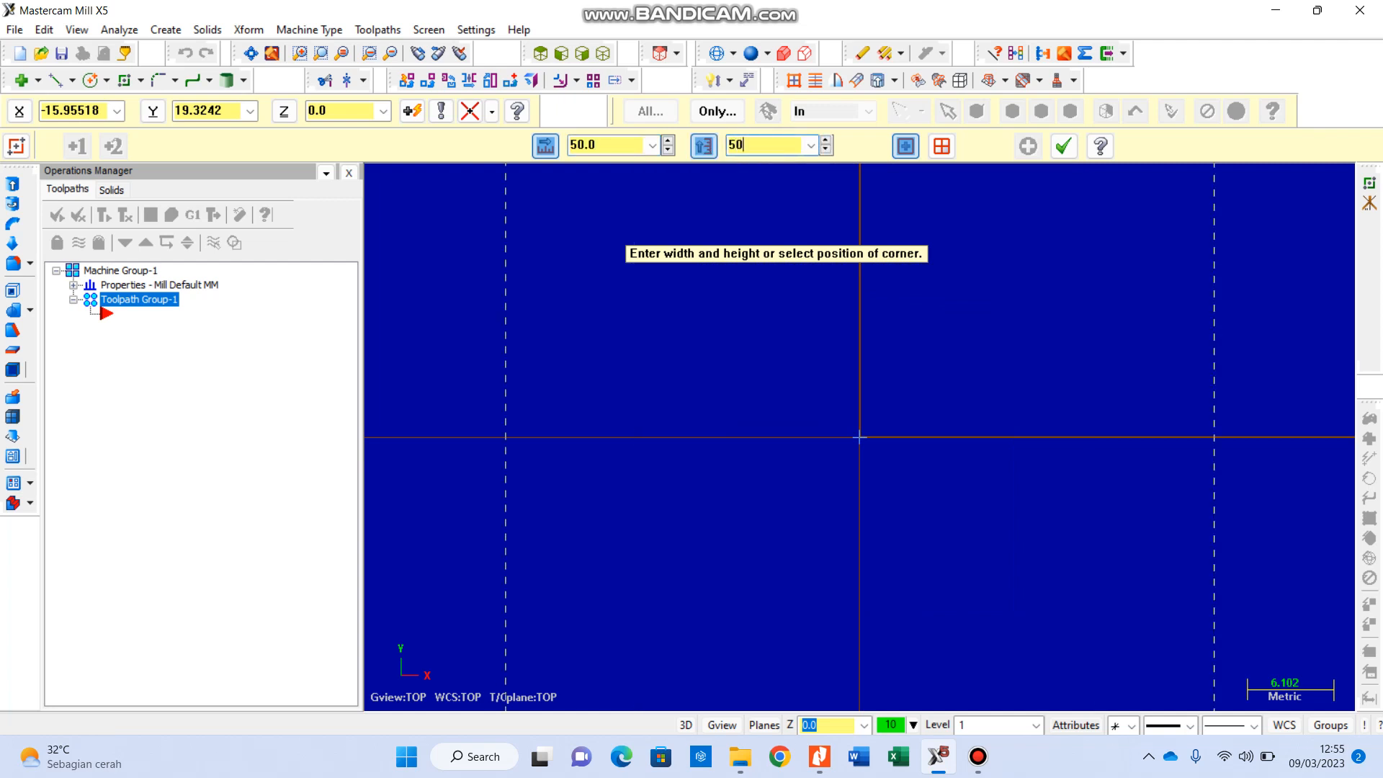
key("Return")
scroll(742, 353, "down", 3)
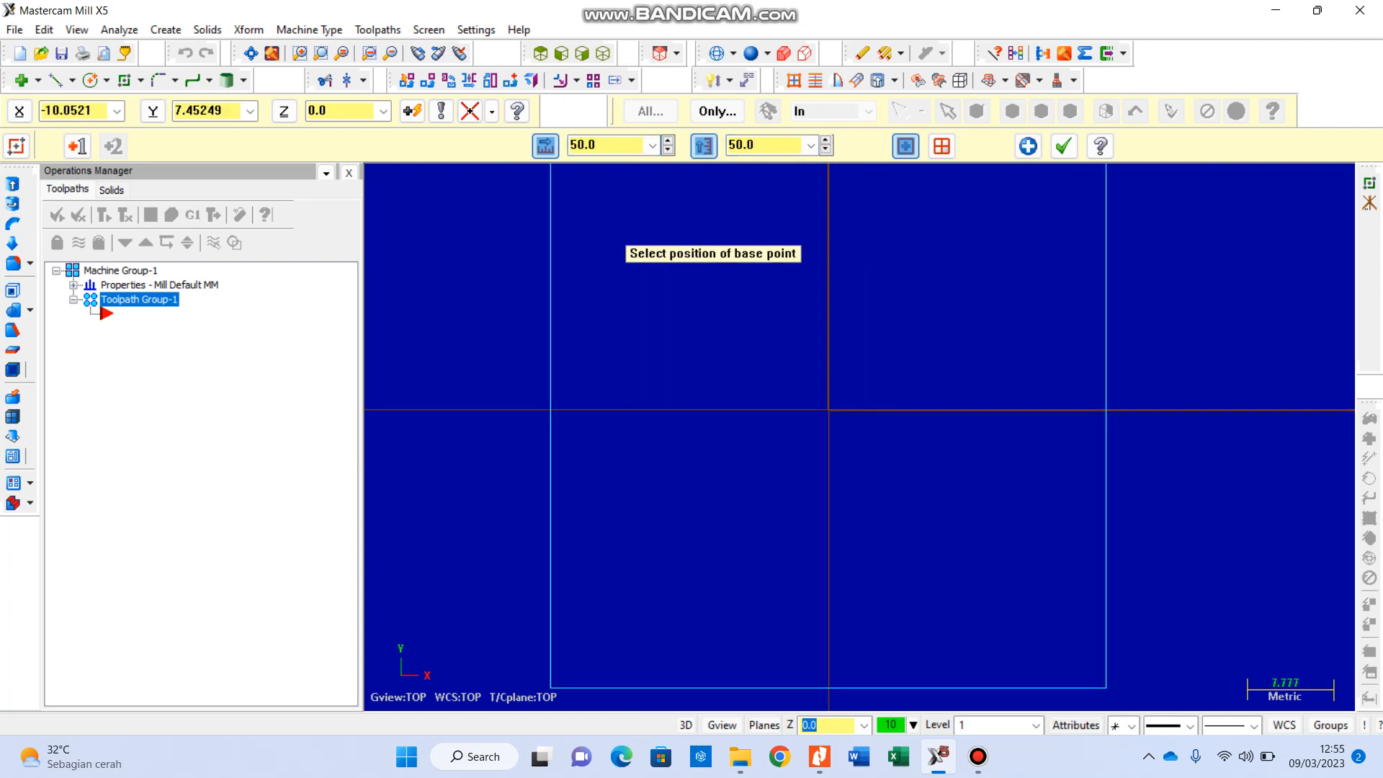
scroll(623, 191, "up", 2)
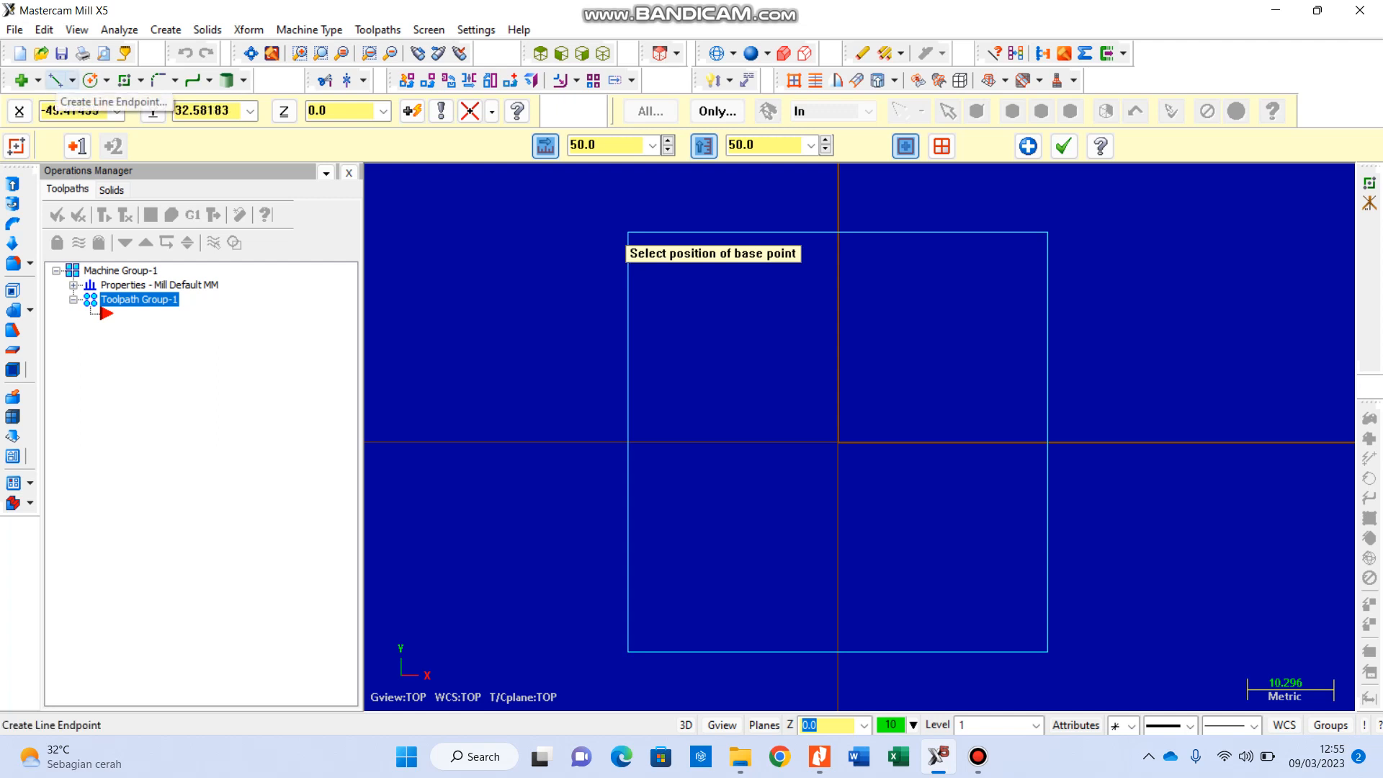
left_click(55, 80)
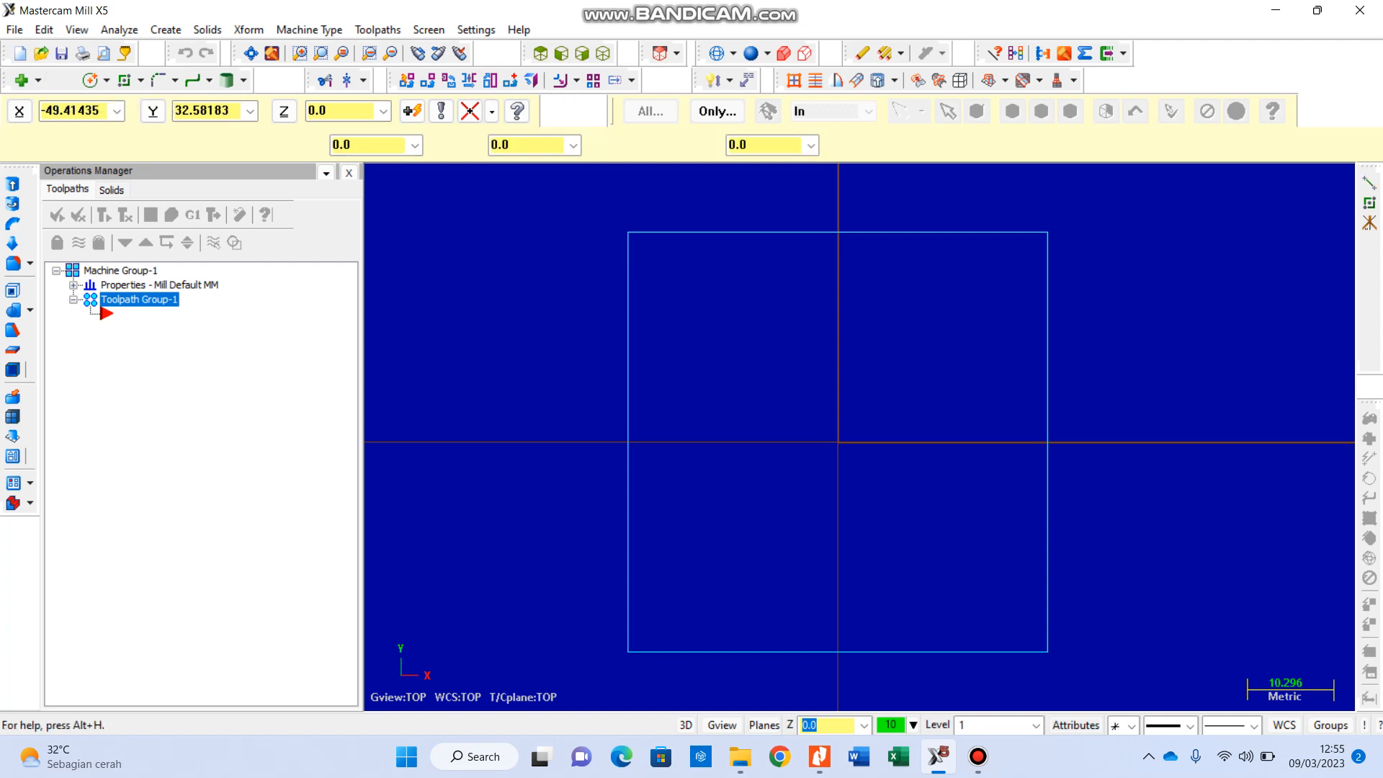
left_click(838, 442)
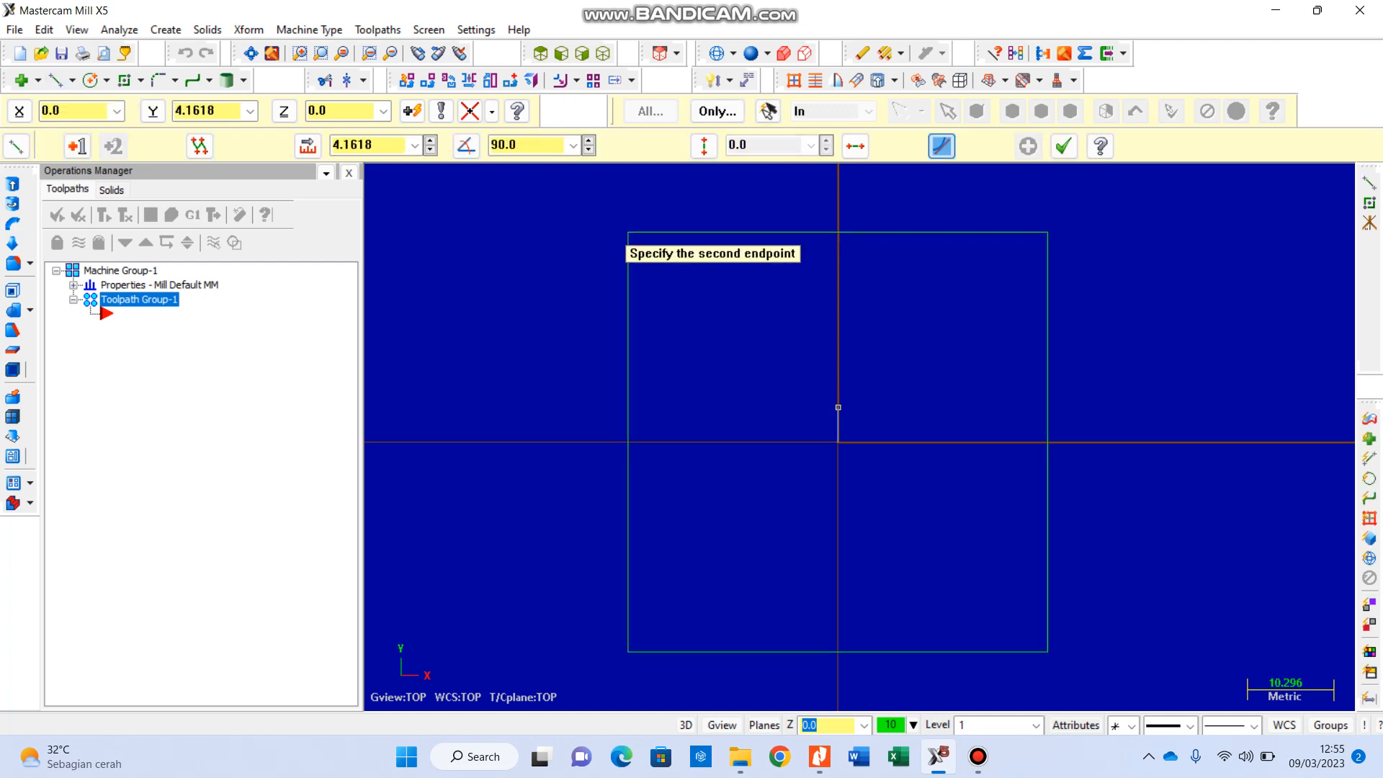
left_click(308, 147)
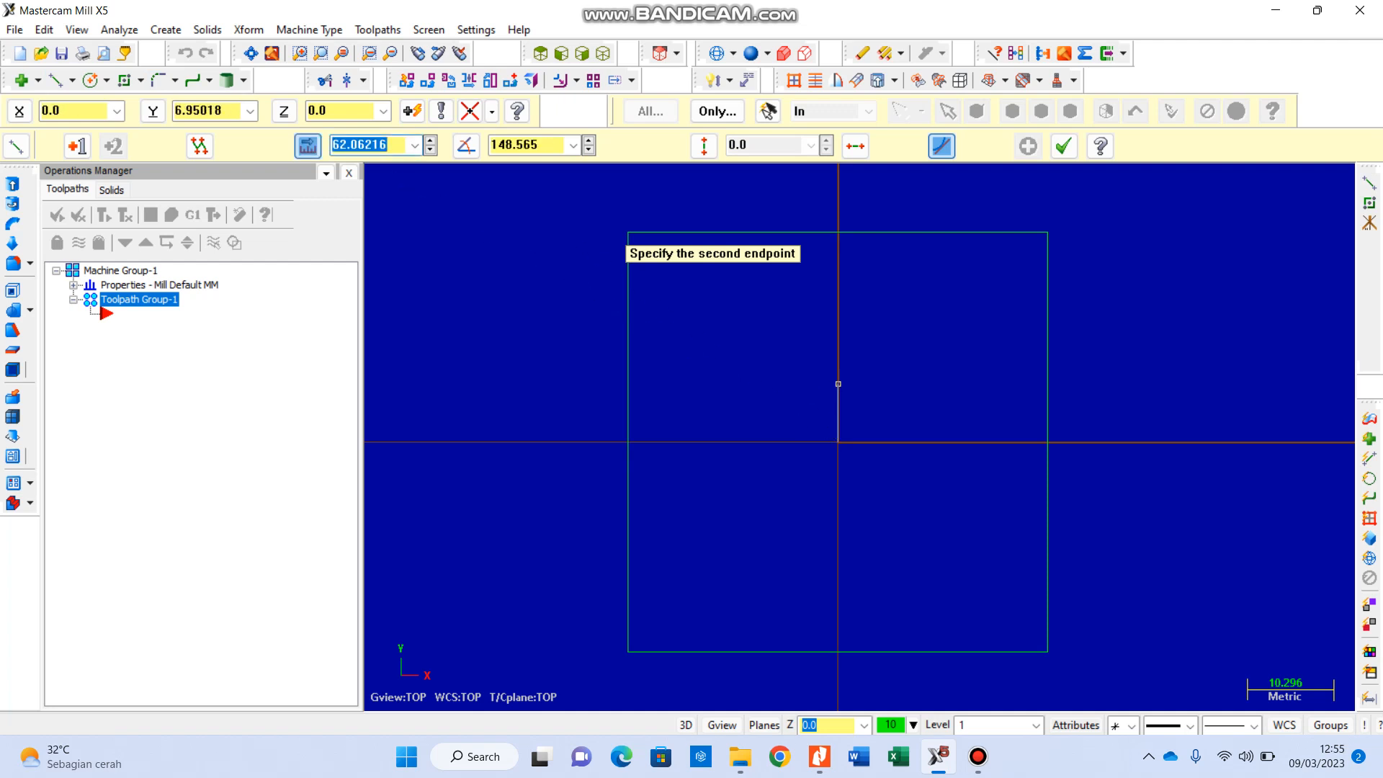
type("5")
key("Return")
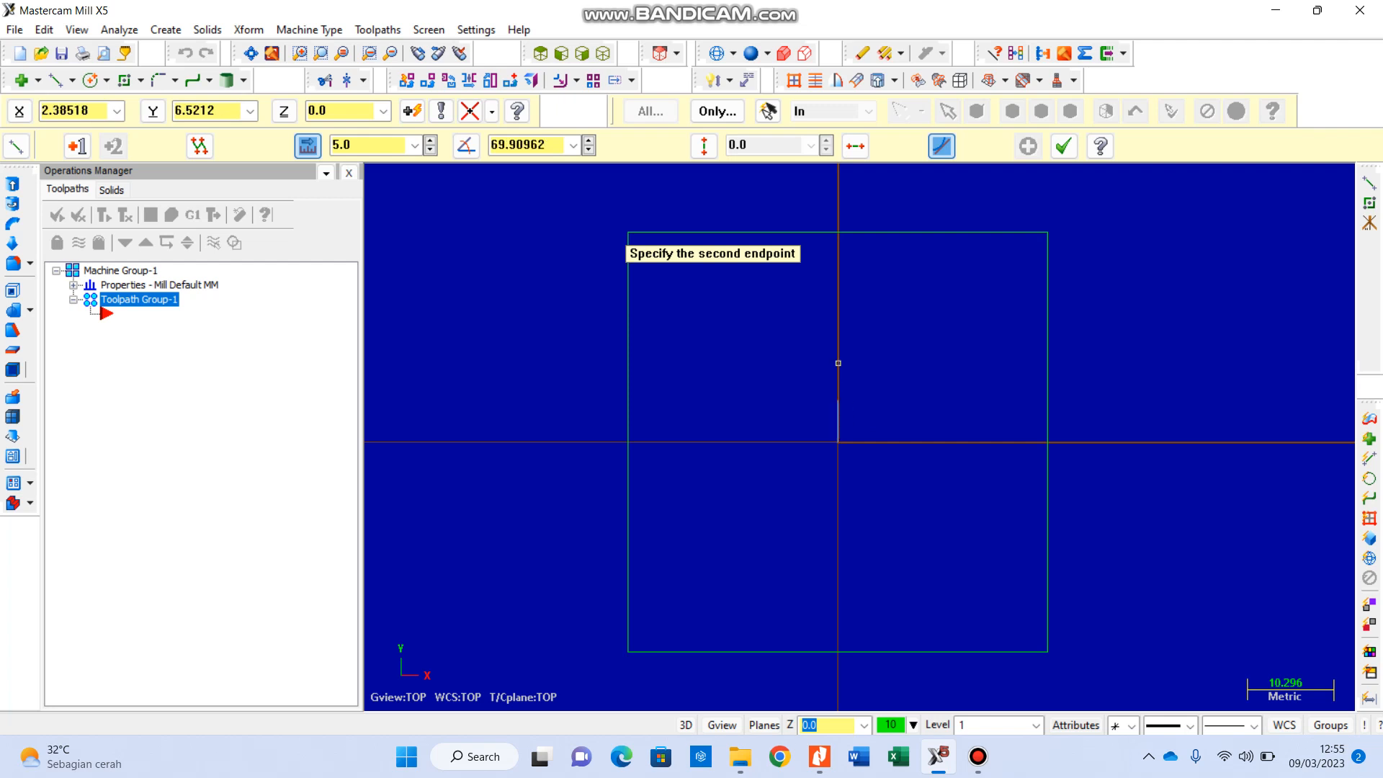
key("alt+a")
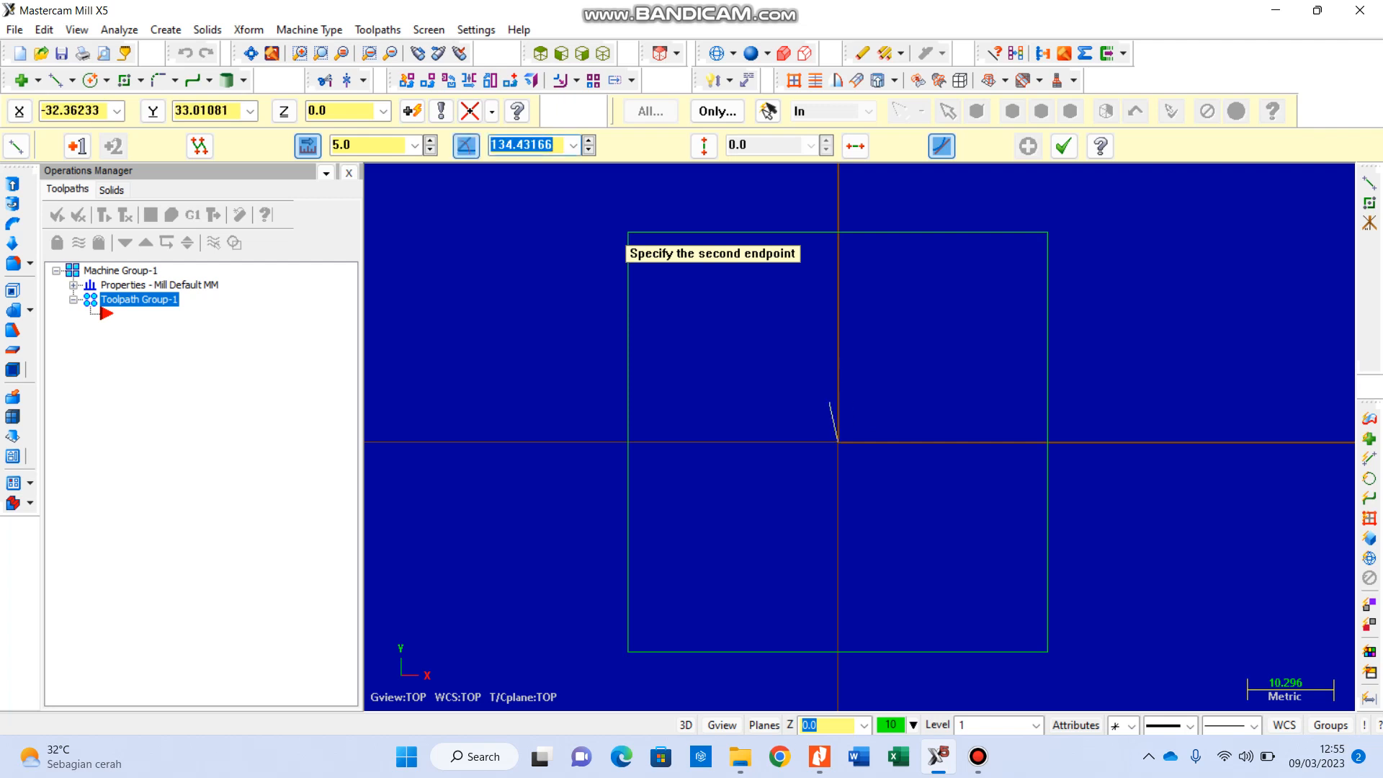
key("Escape")
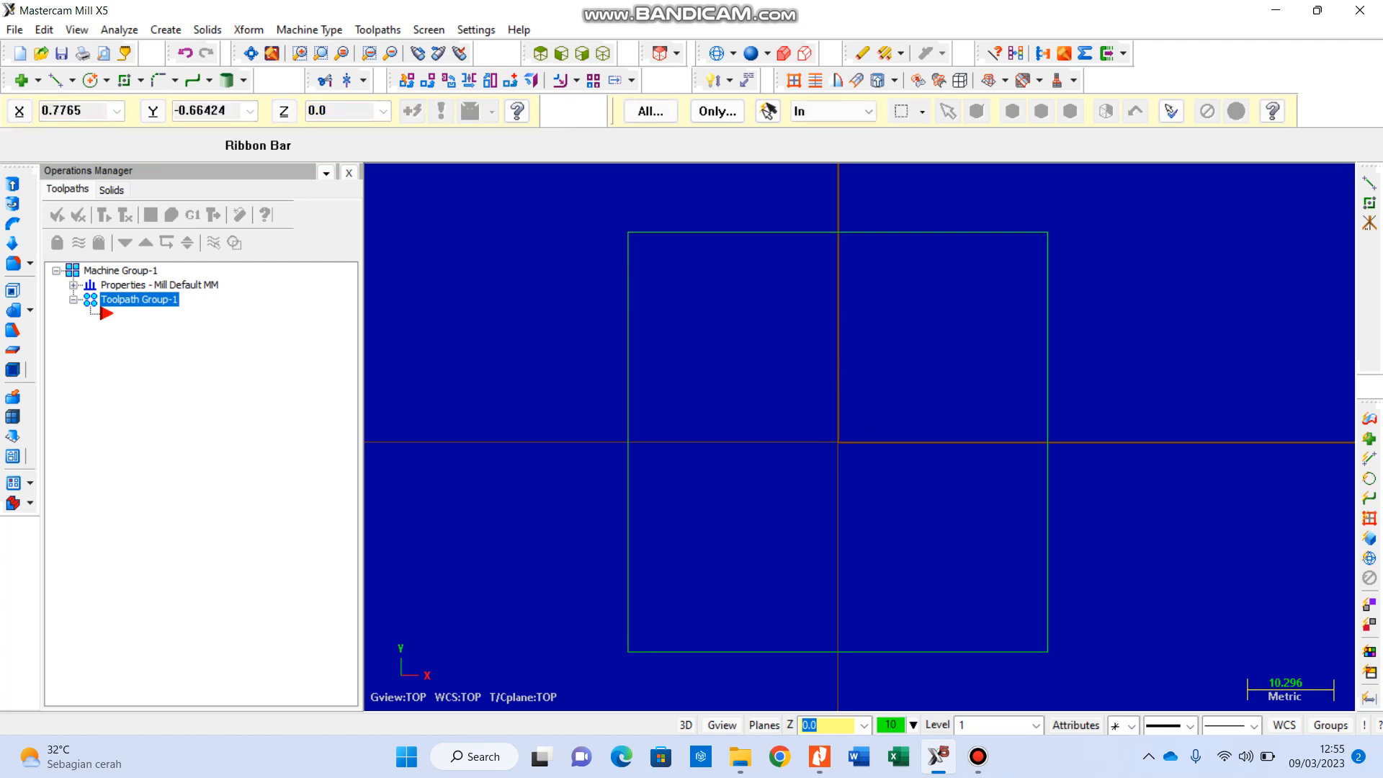
Step: Draw a 5 mm line from the origin at an angle of 90 degrees
left_click(56, 80)
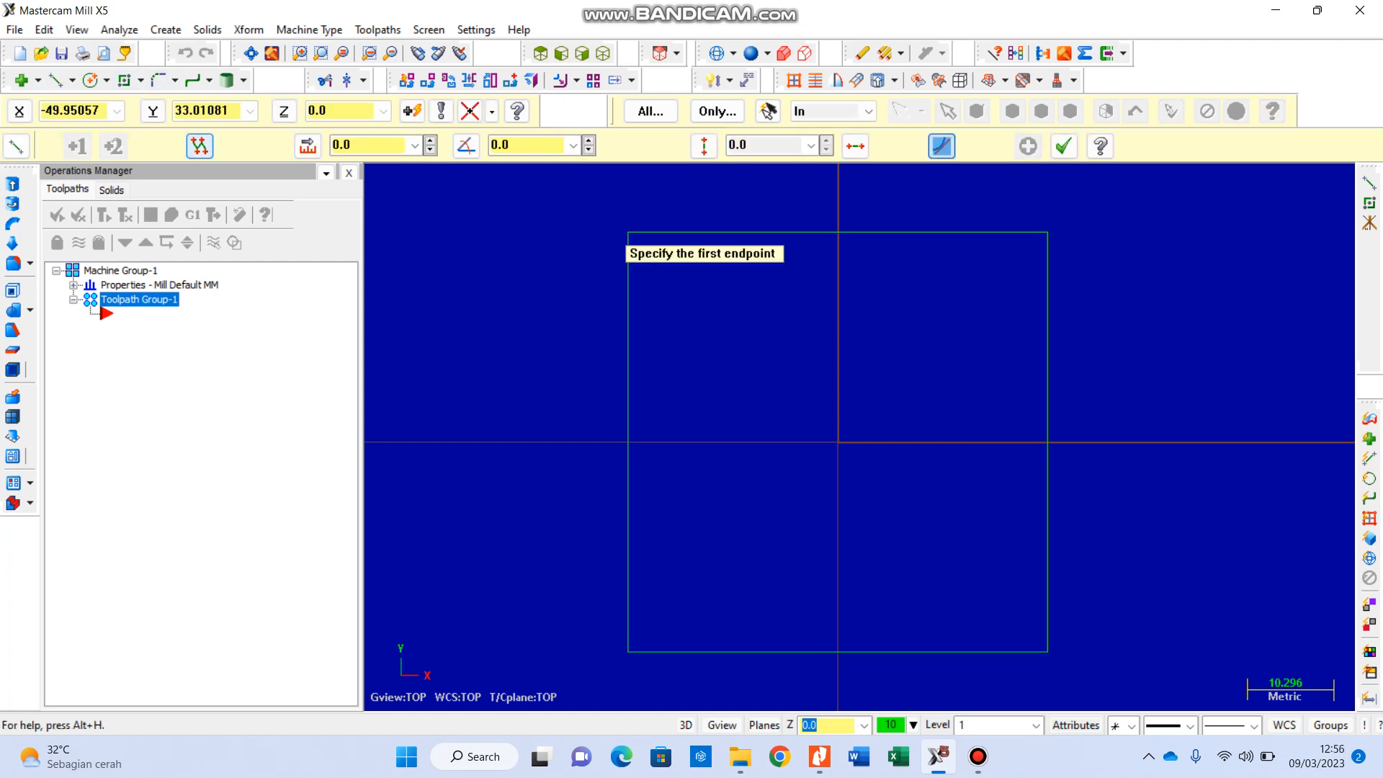
left_click(838, 441)
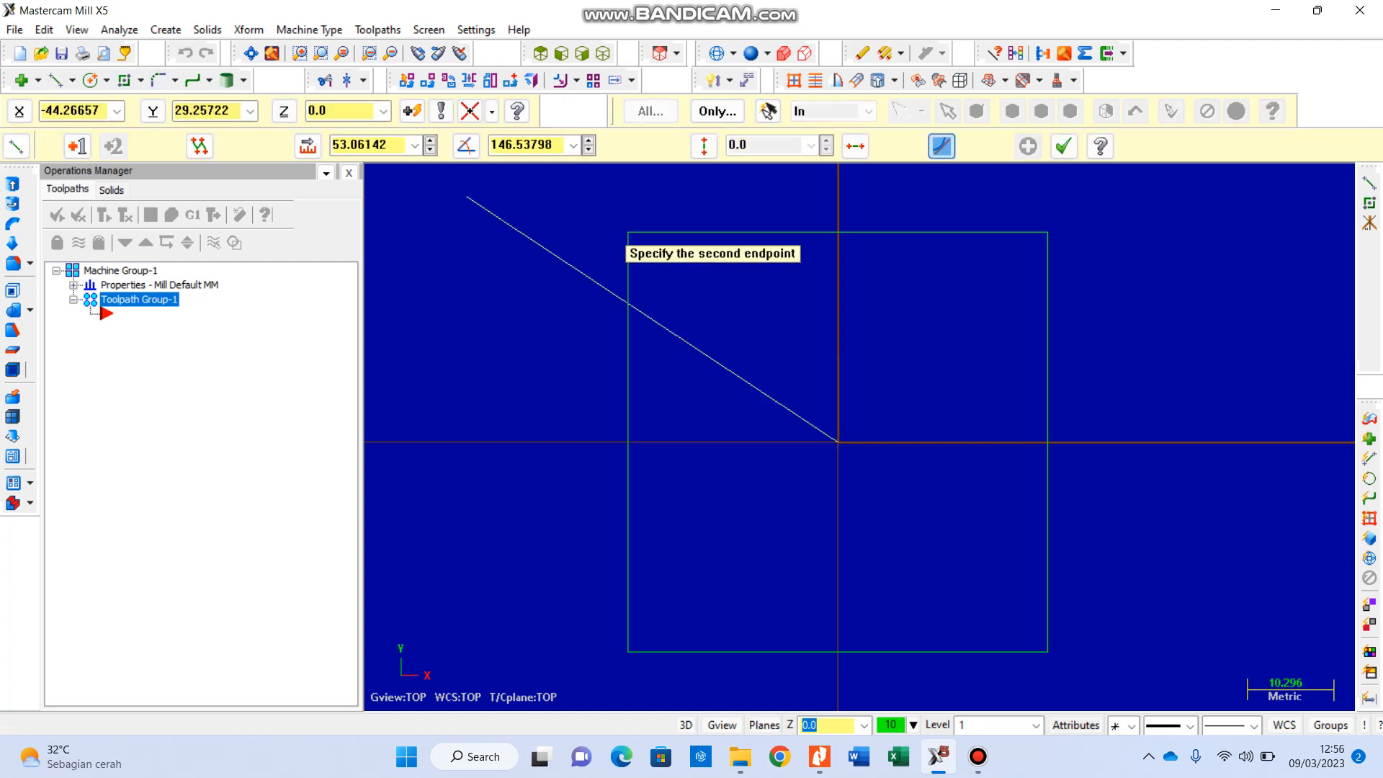
key("alt+l")
type("5")
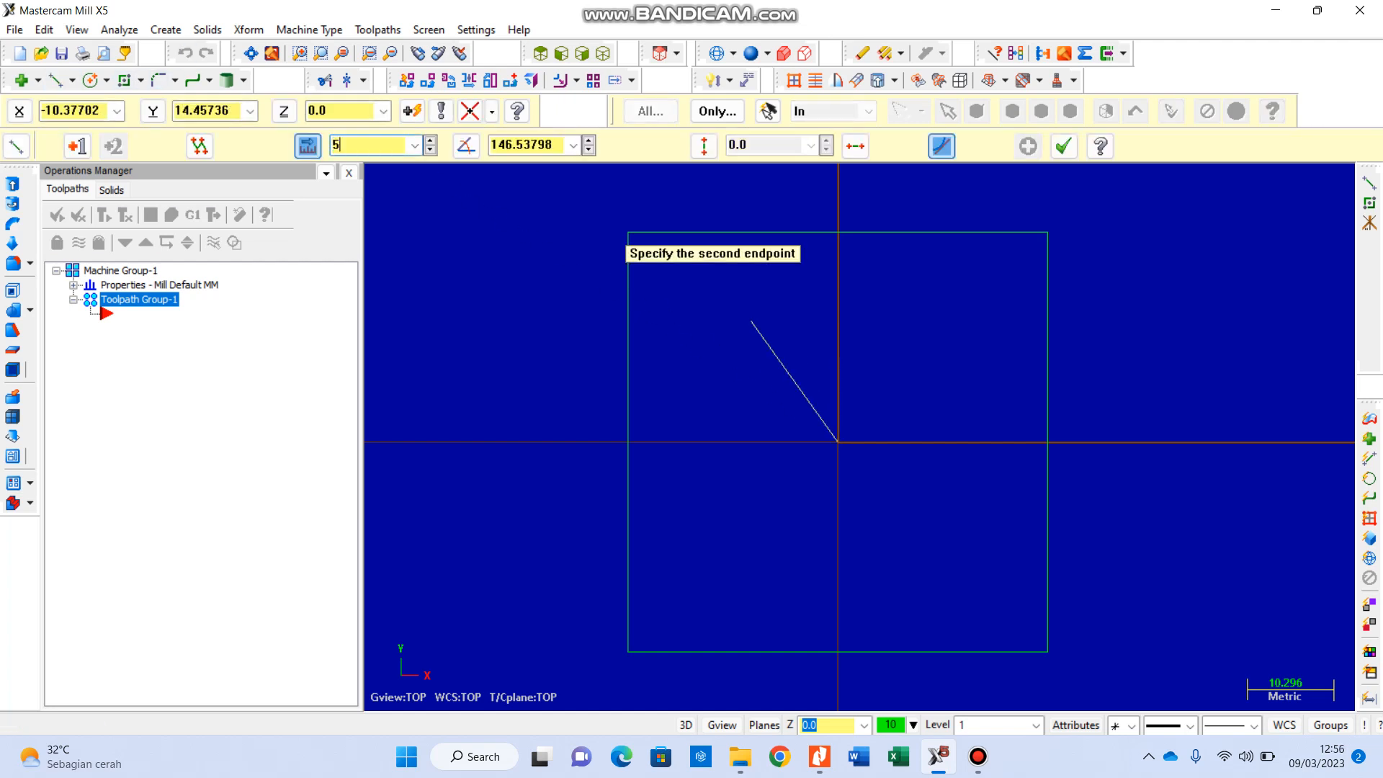
key("Return")
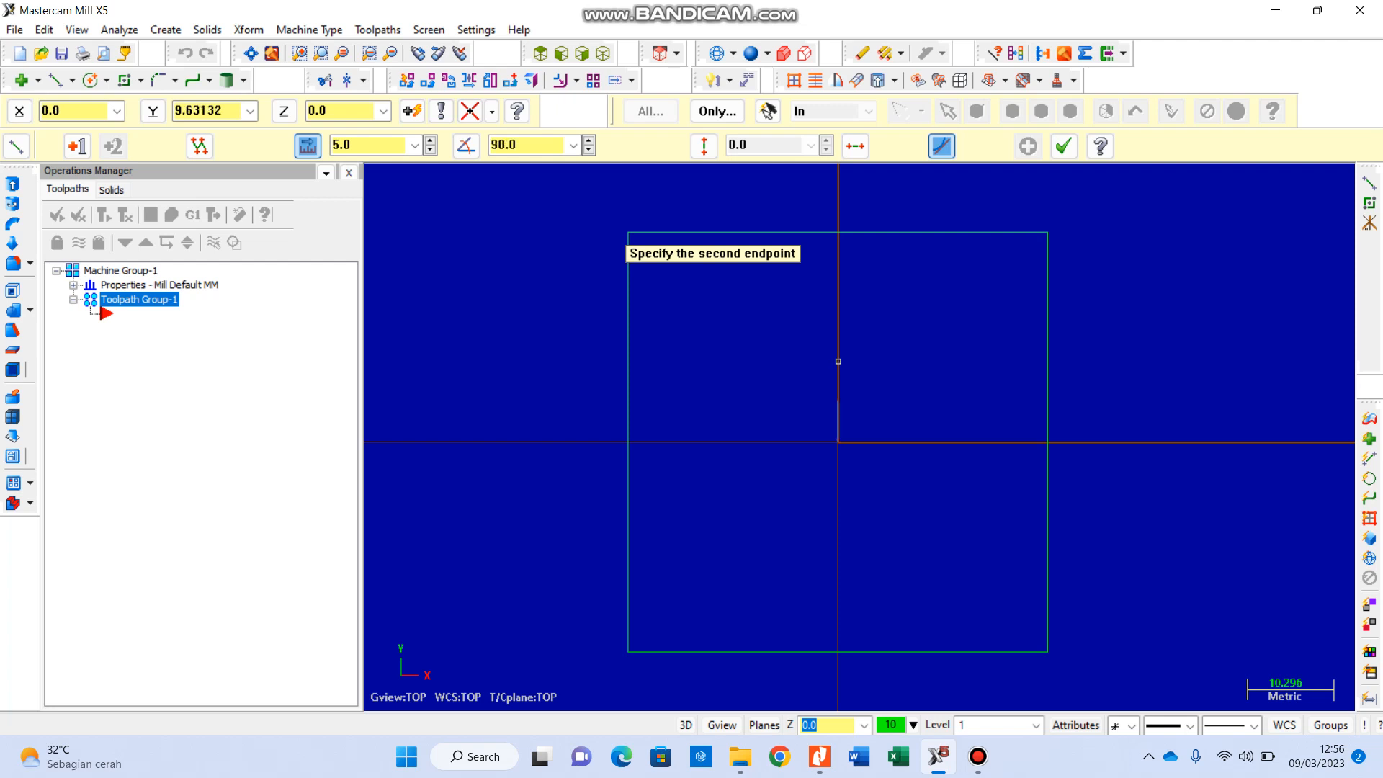
left_click(465, 146)
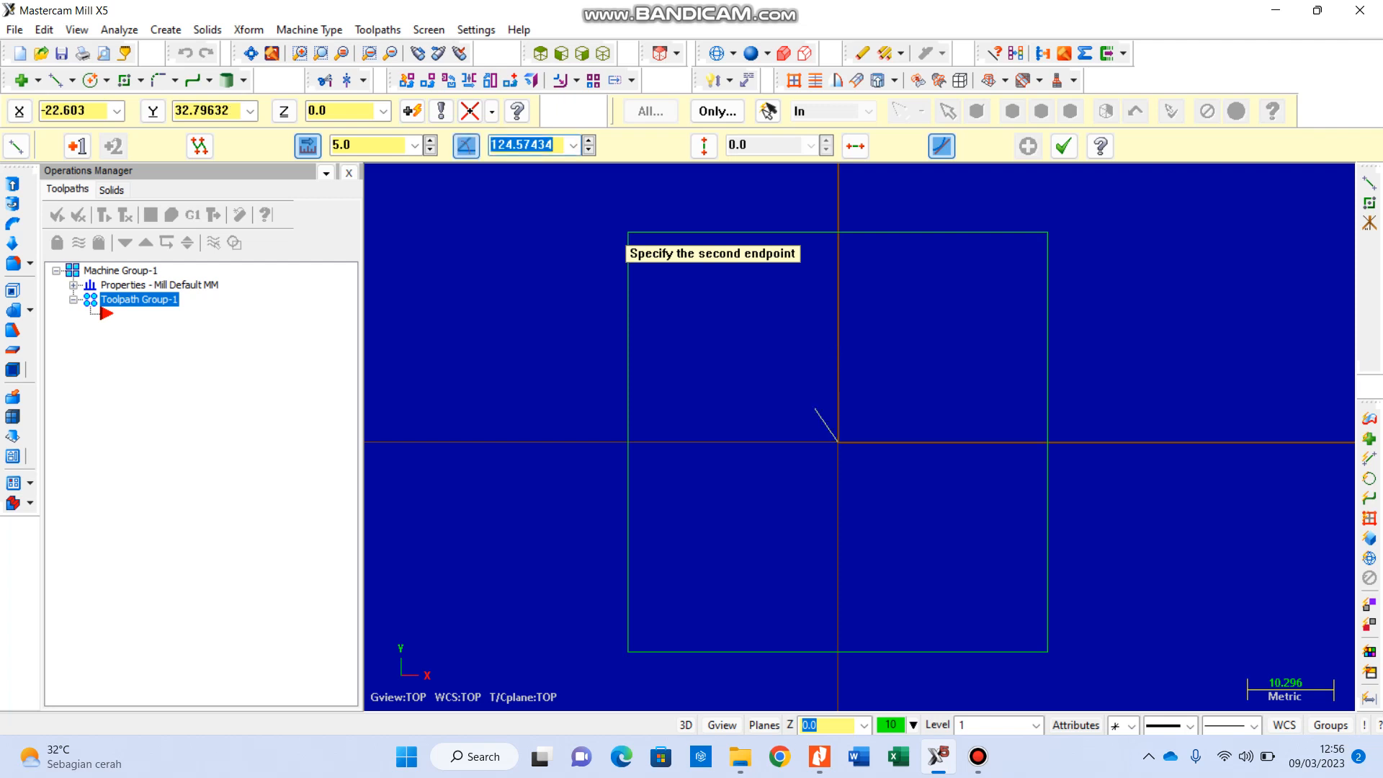
type("90")
key("Return")
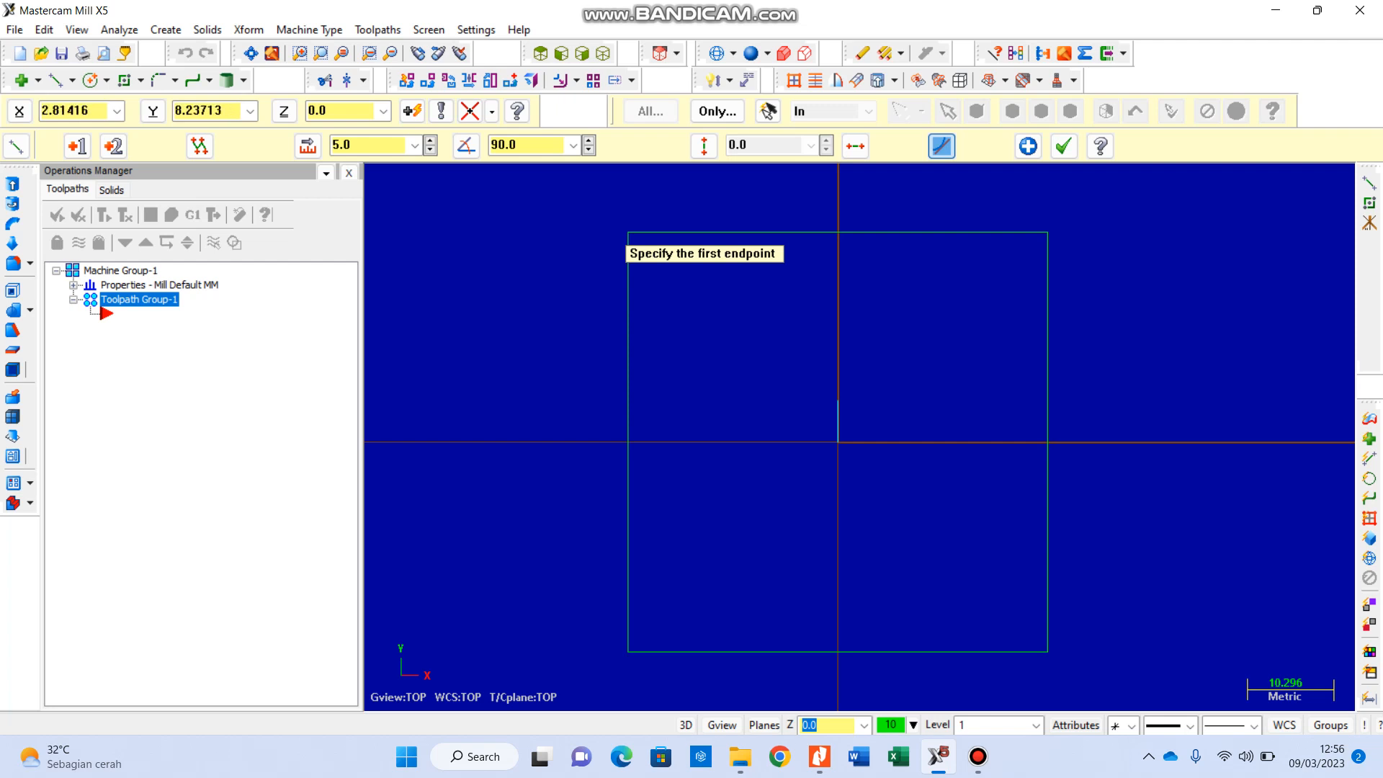
Step: Draw a 5 mm horizontal line to the right from the upper end of the vertical line
left_click(837, 399)
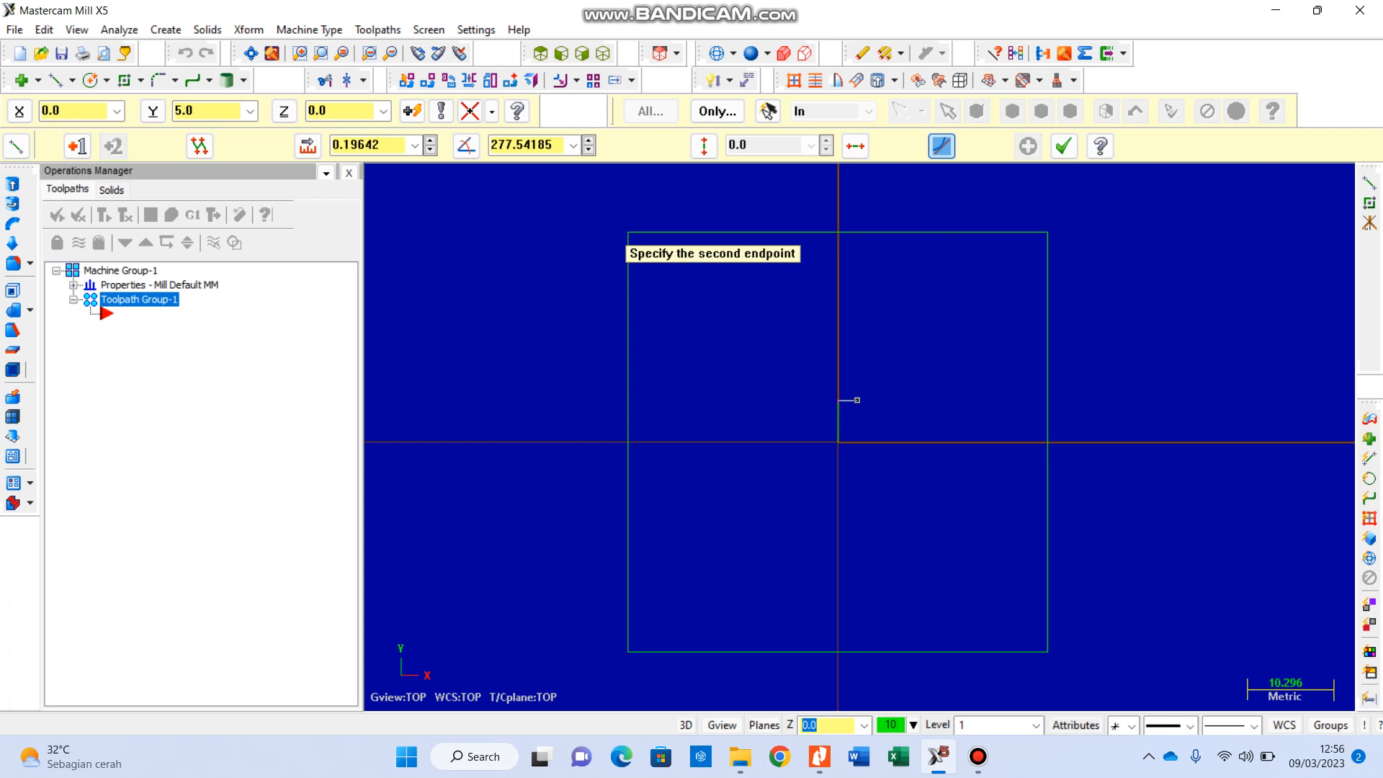
left_click(307, 146)
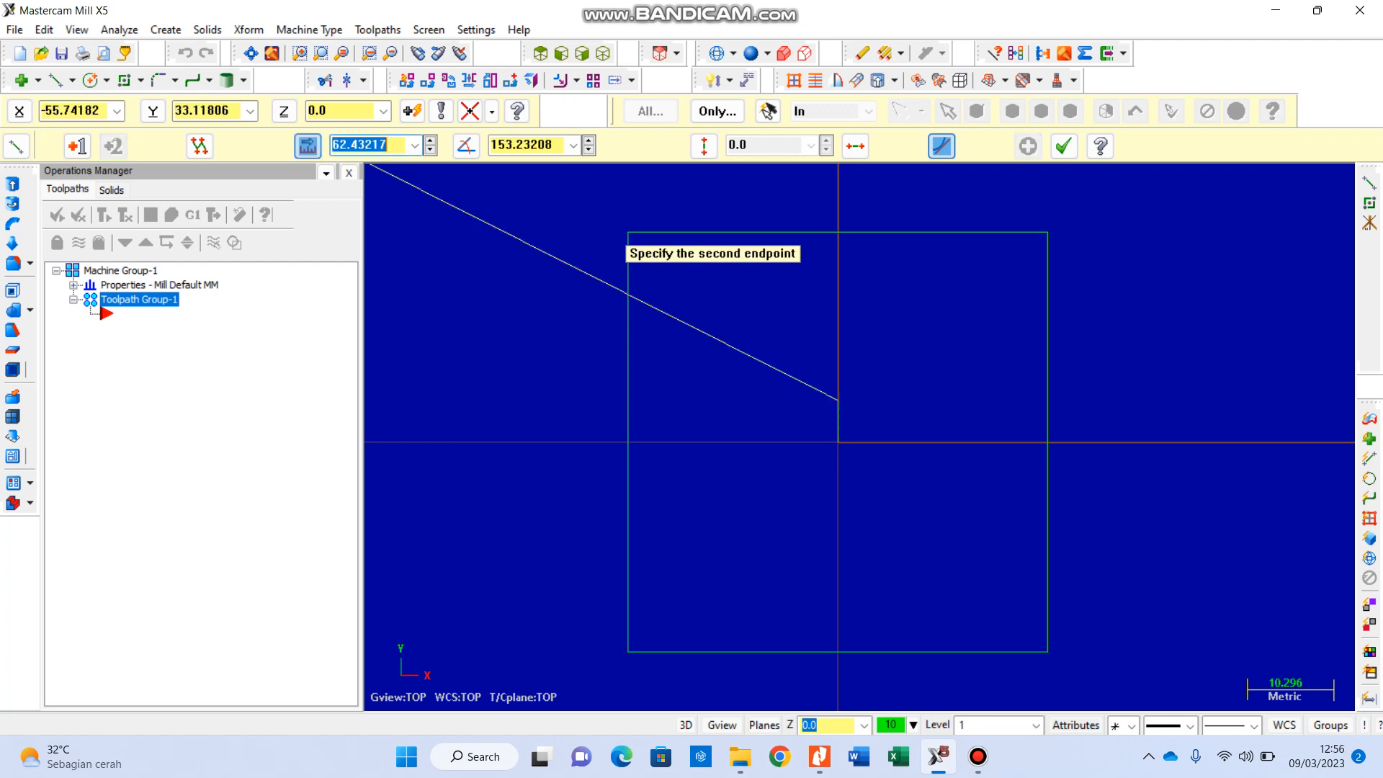
type("5")
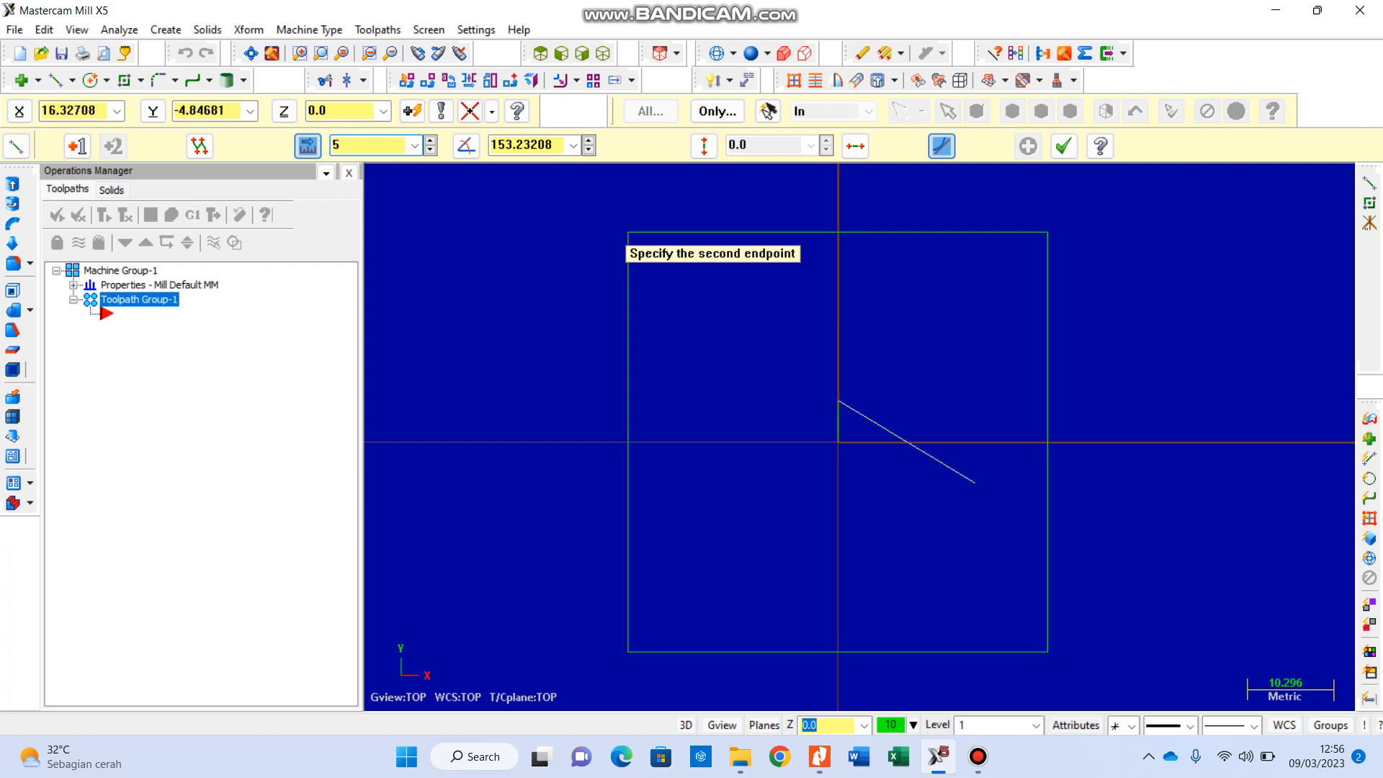
key("Return")
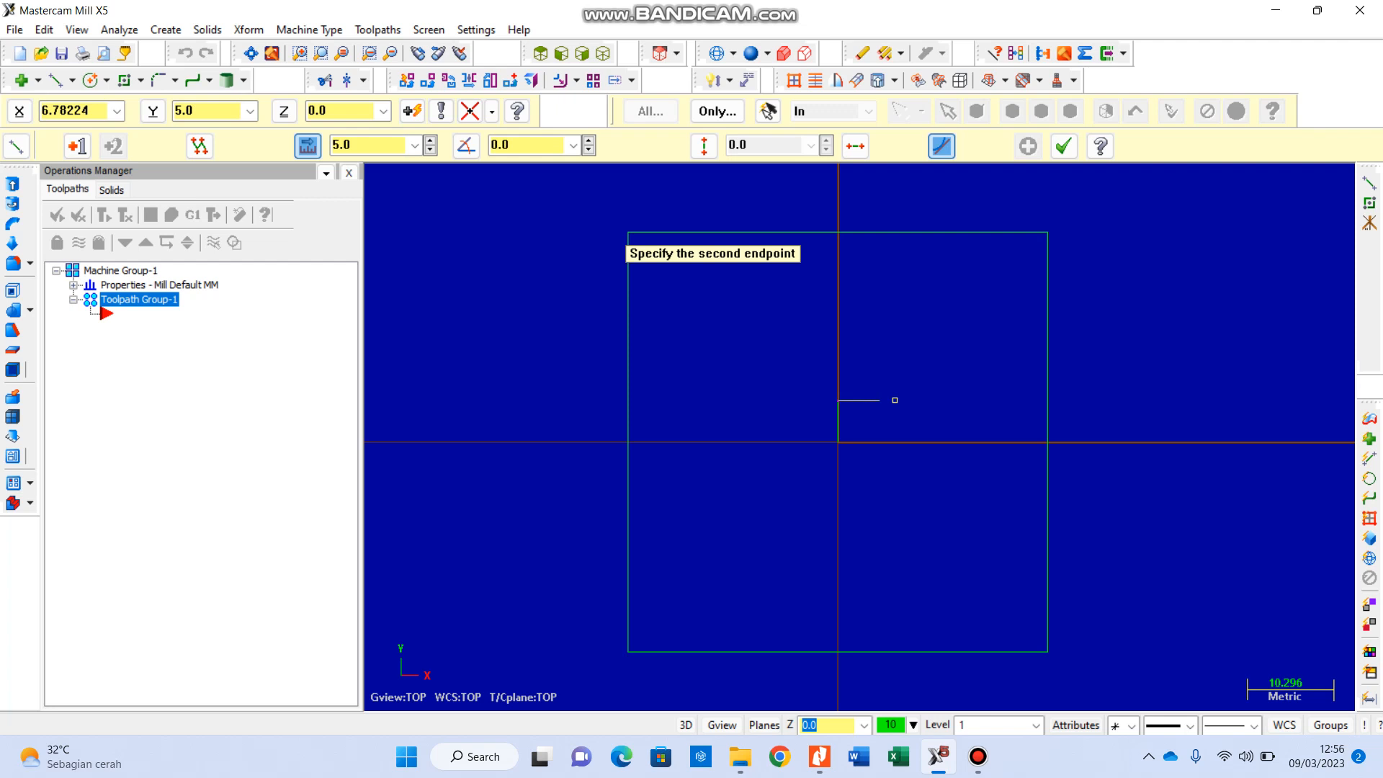
left_click(895, 400)
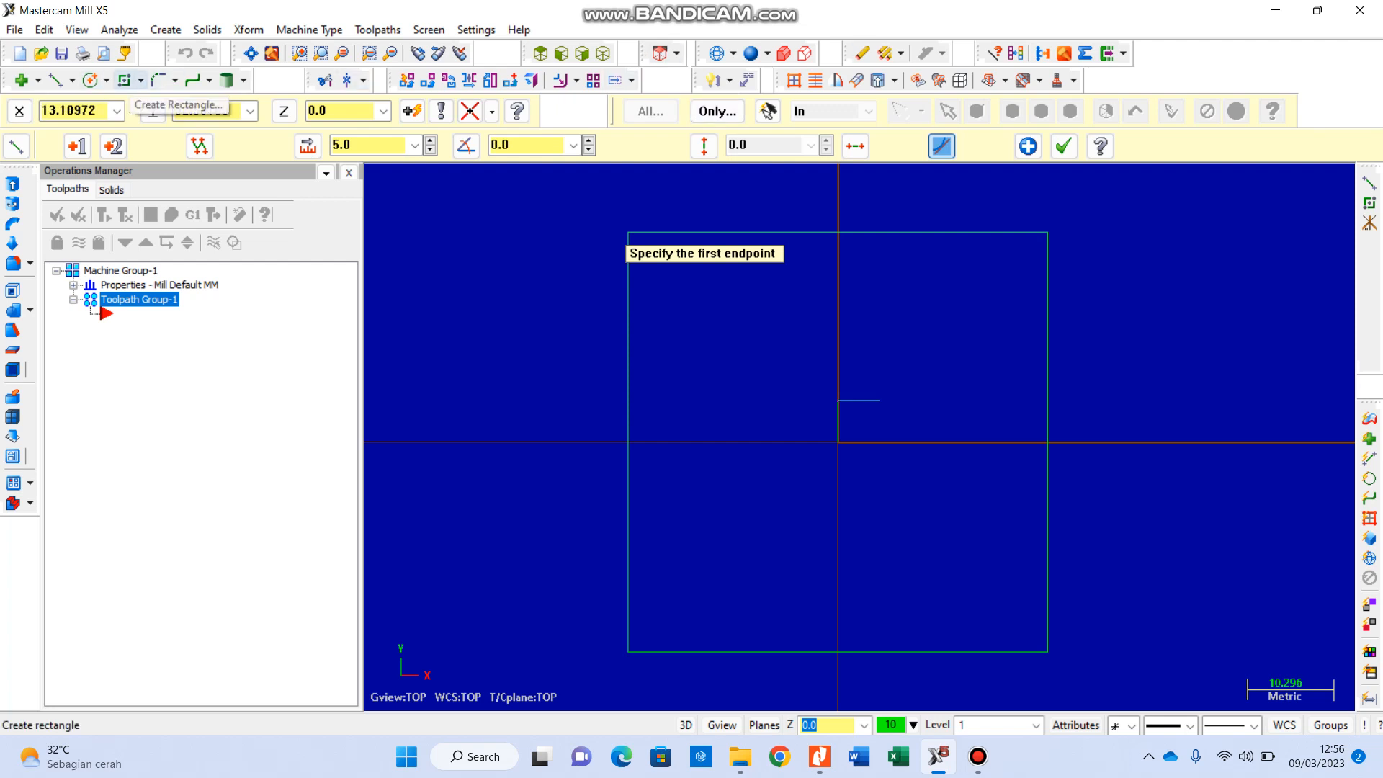
Step: Draw a 15 by 15 mm square up and to the right from the free end of the short horizontal line
left_click(124, 80)
left_click(879, 399)
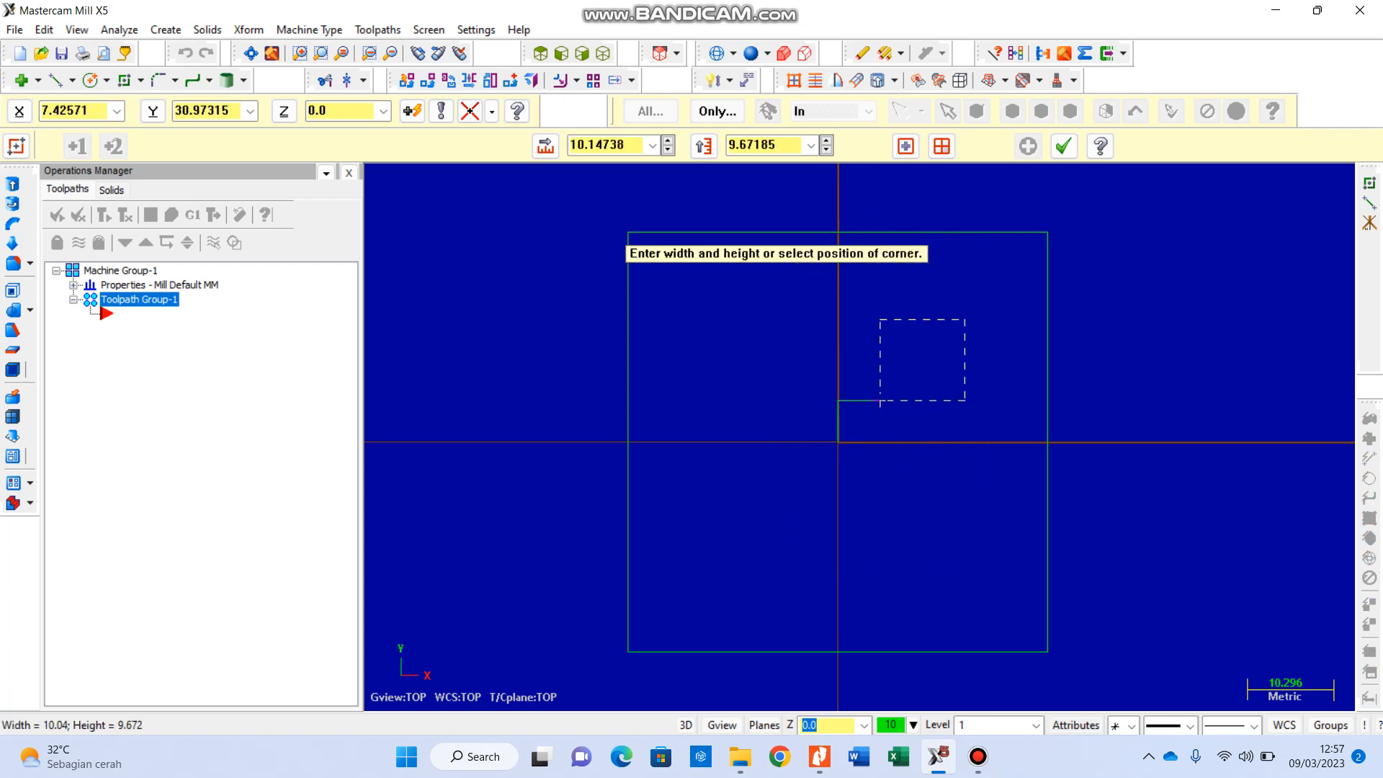
left_click(906, 146)
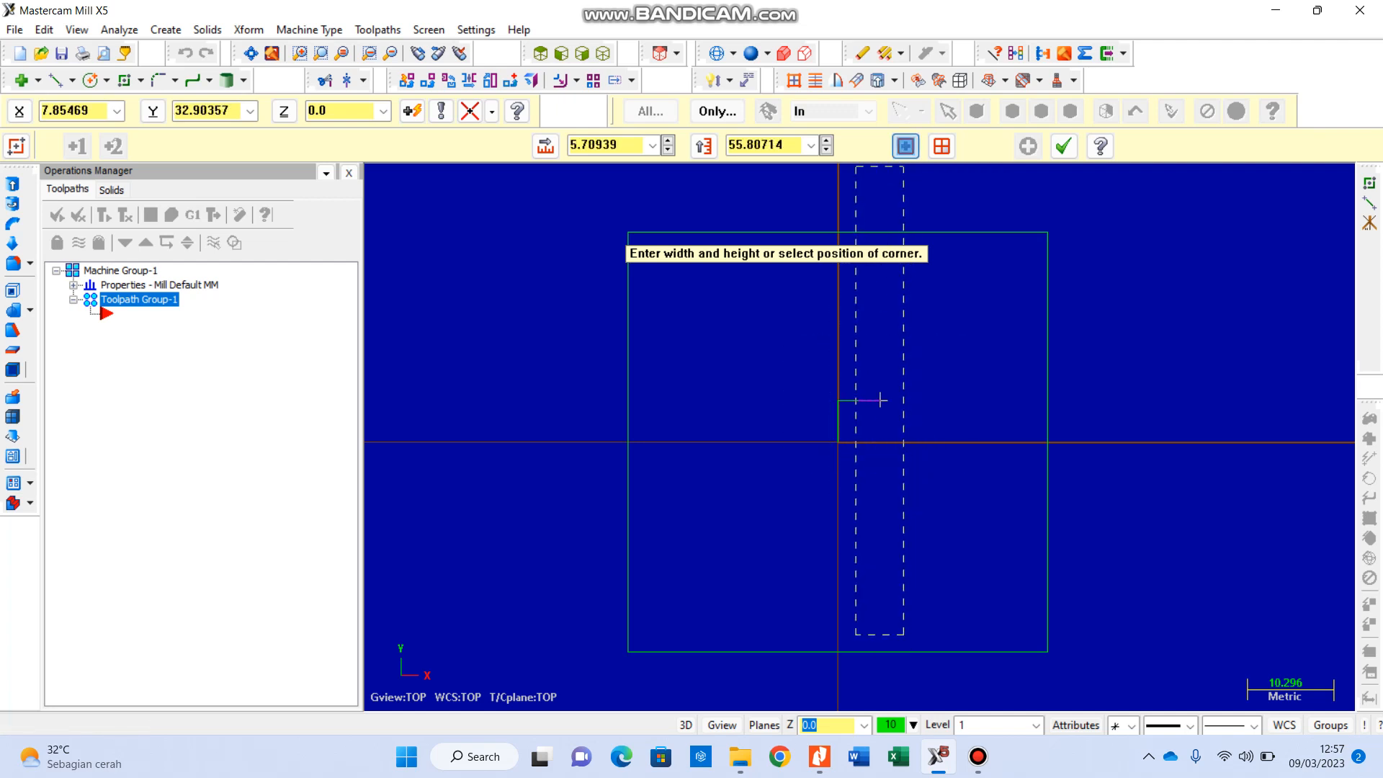
left_click(906, 146)
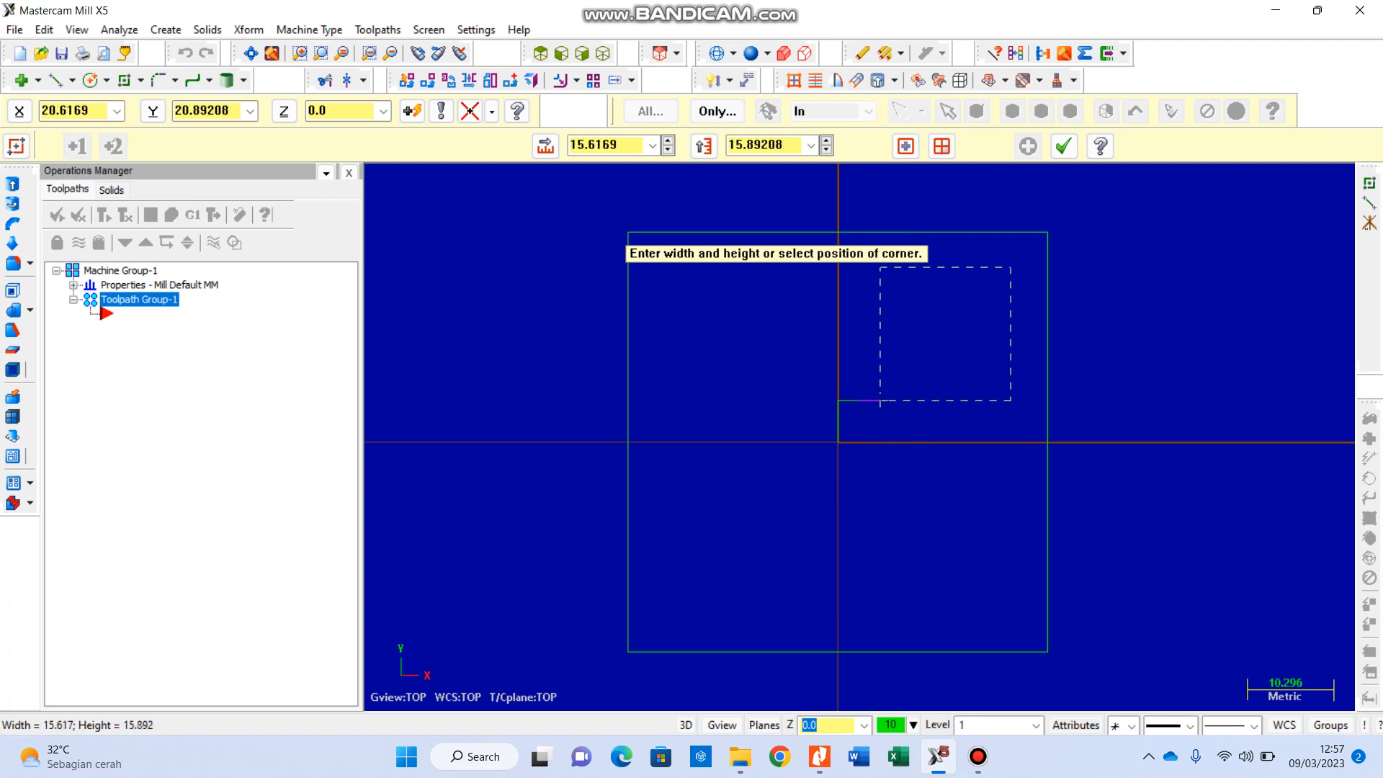
left_click(545, 146)
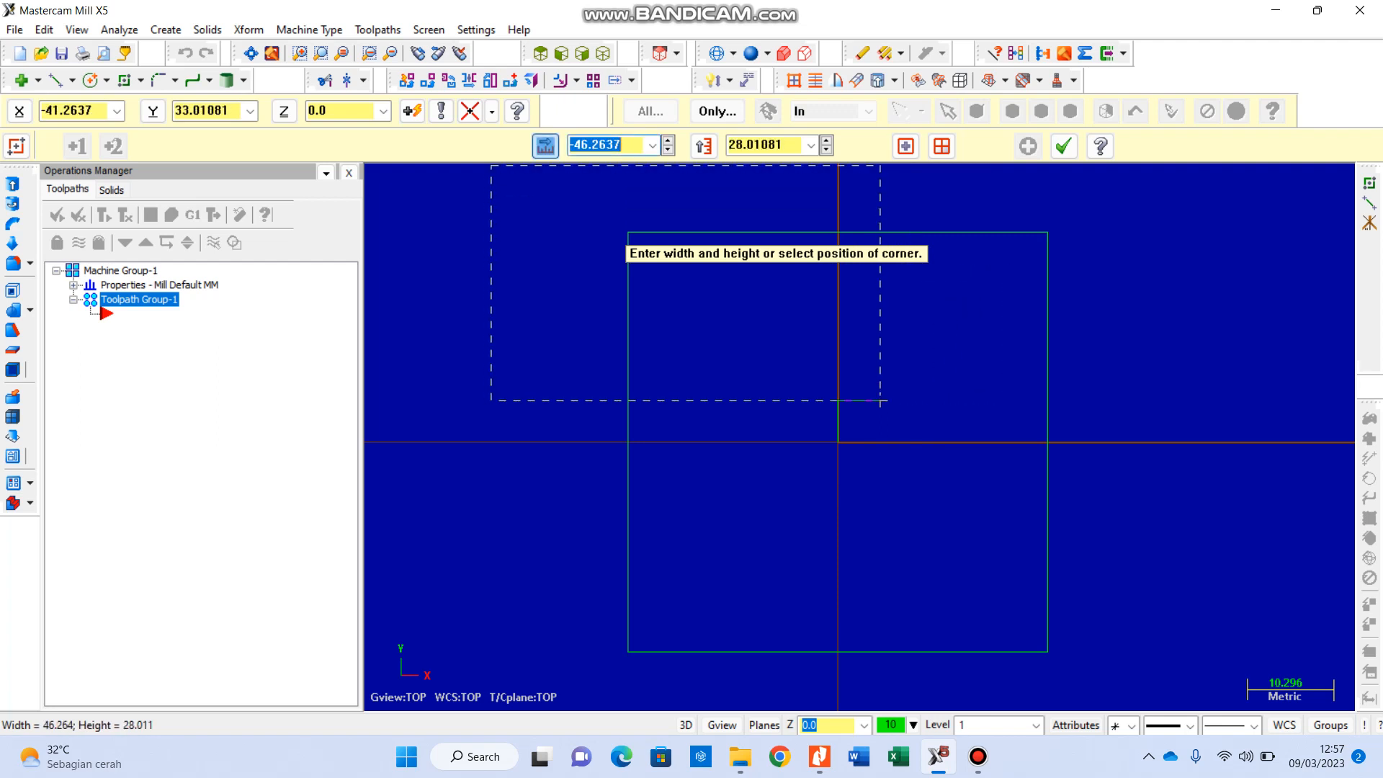
type("15")
key("Return")
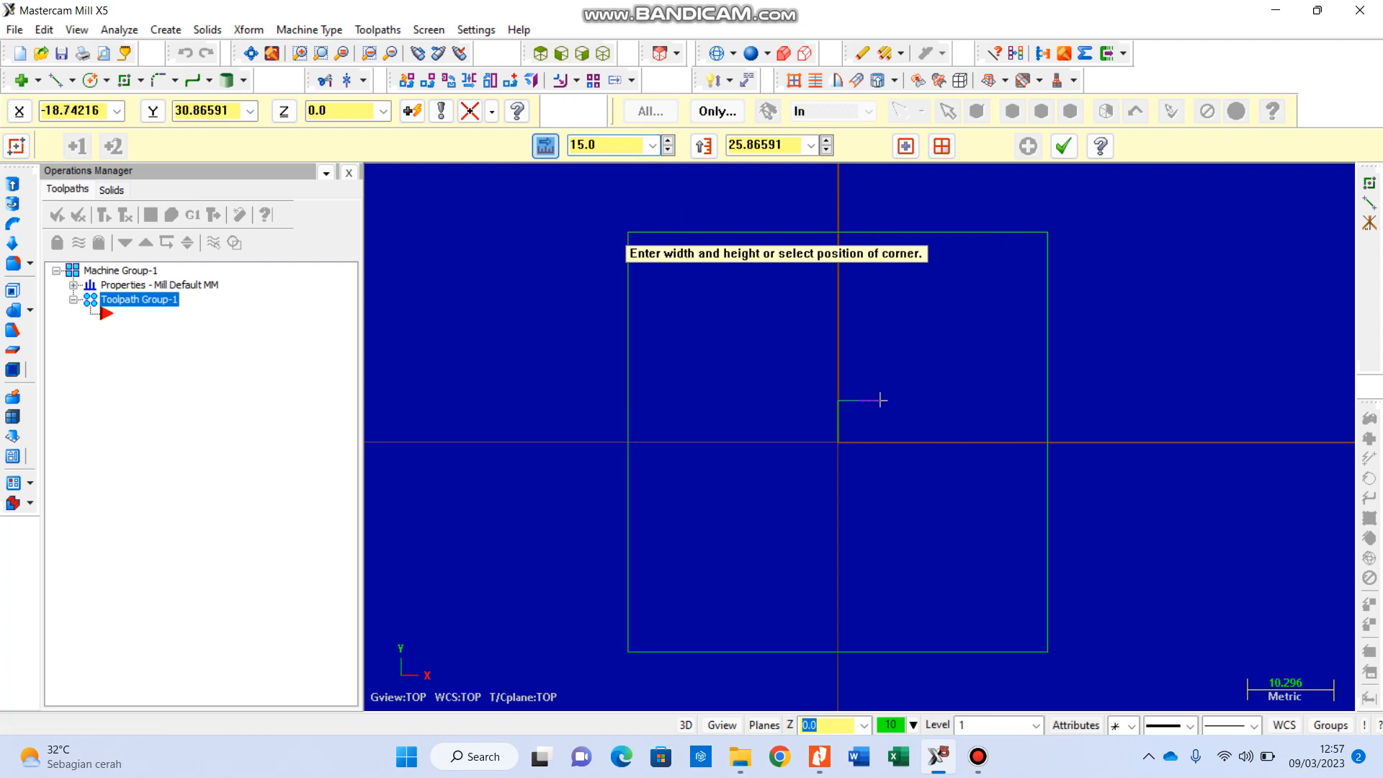
key("Tab")
type("1")
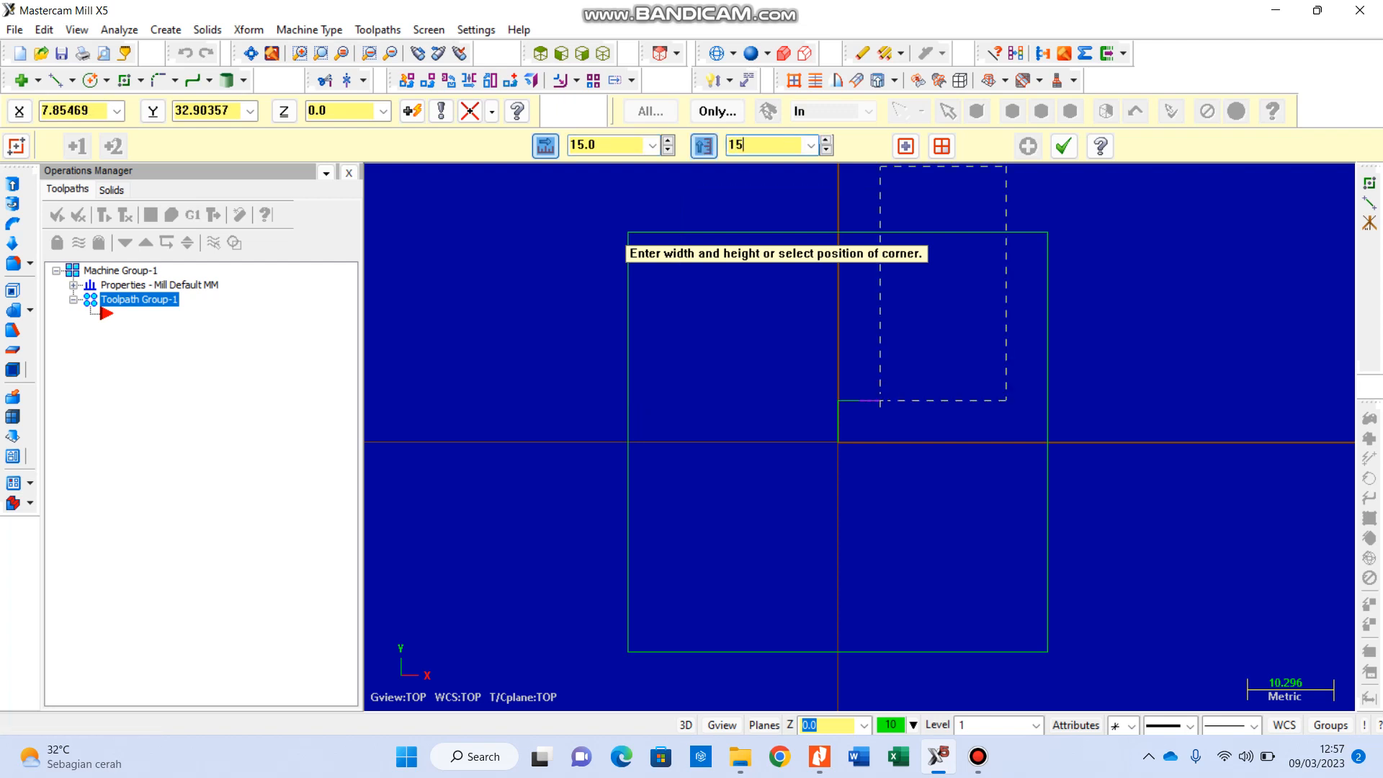
key("Return")
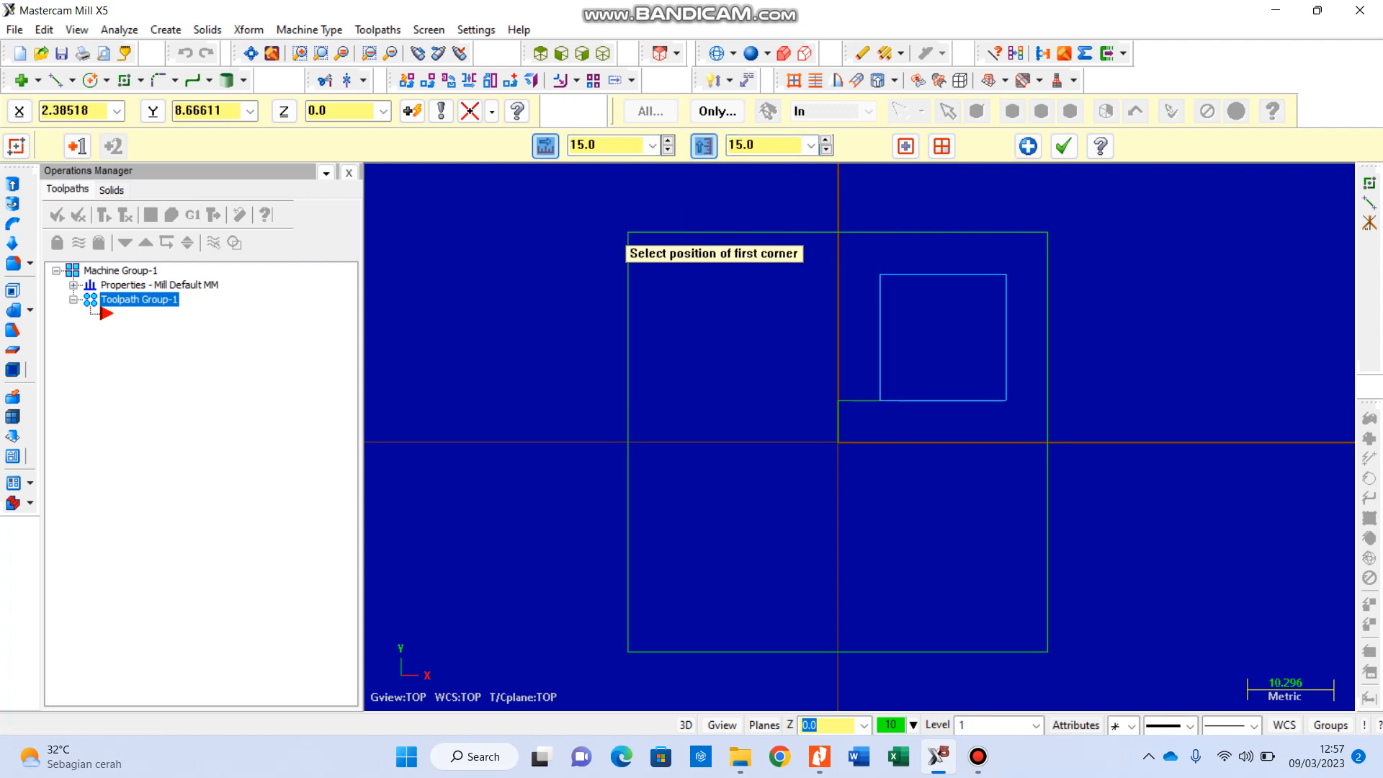
key("Return")
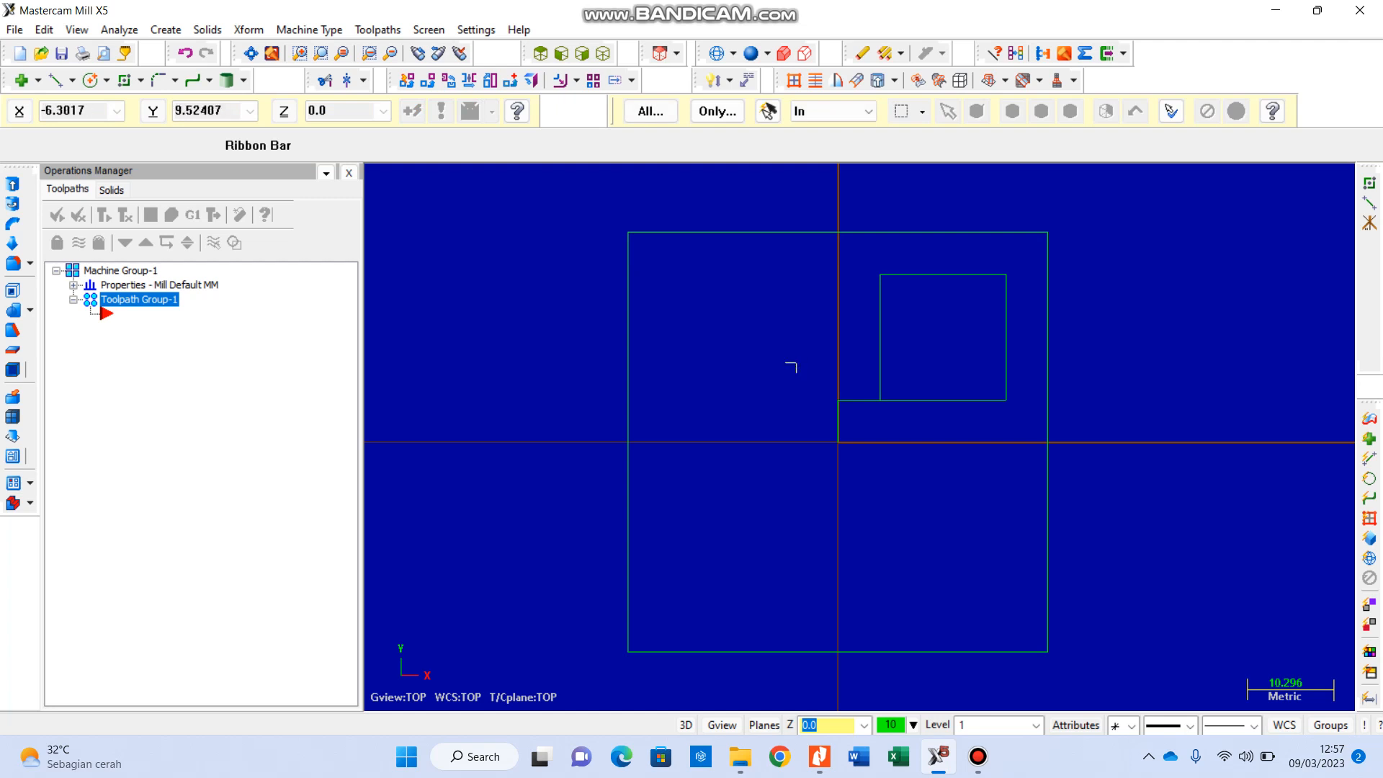
Step: Delete the two 5 mm helper lines between the origin and the small square
left_click_drag(797, 373, 894, 482)
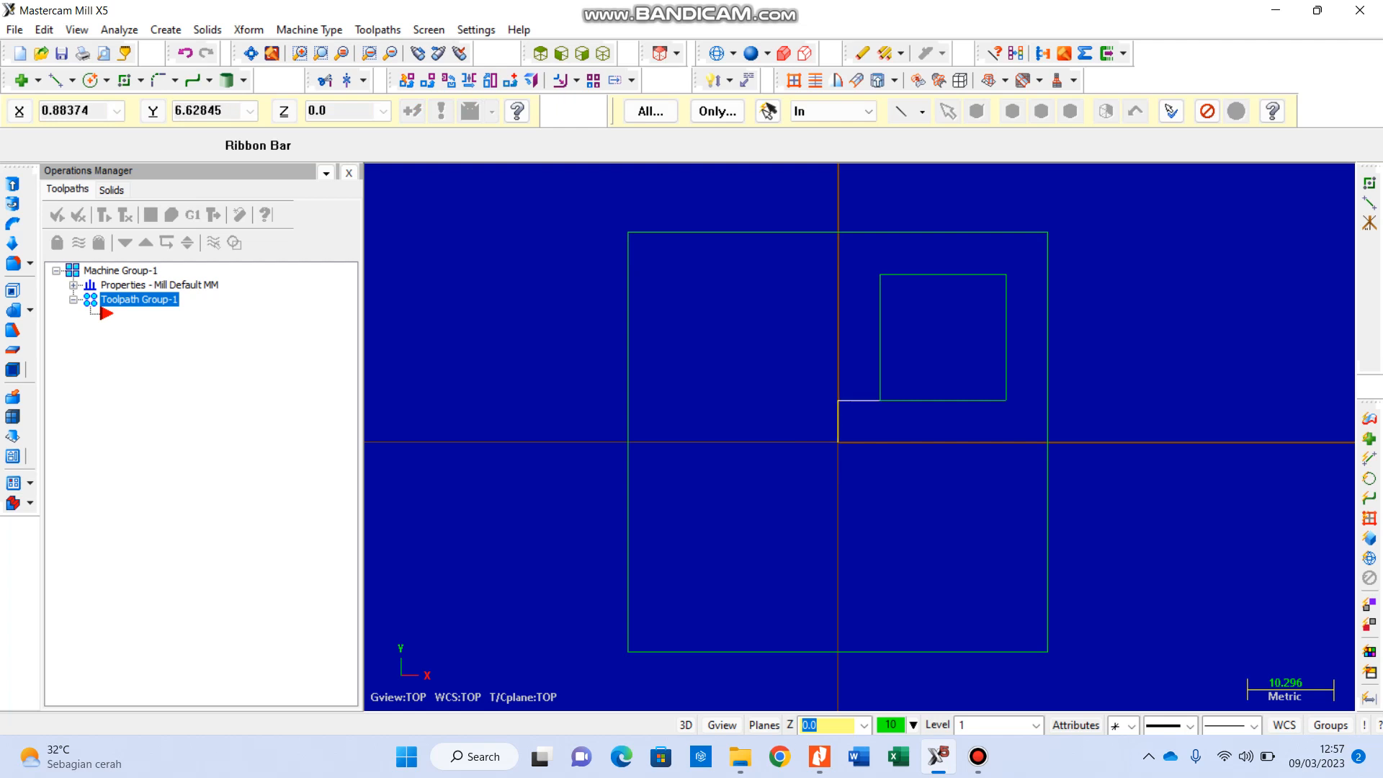
key("Delete")
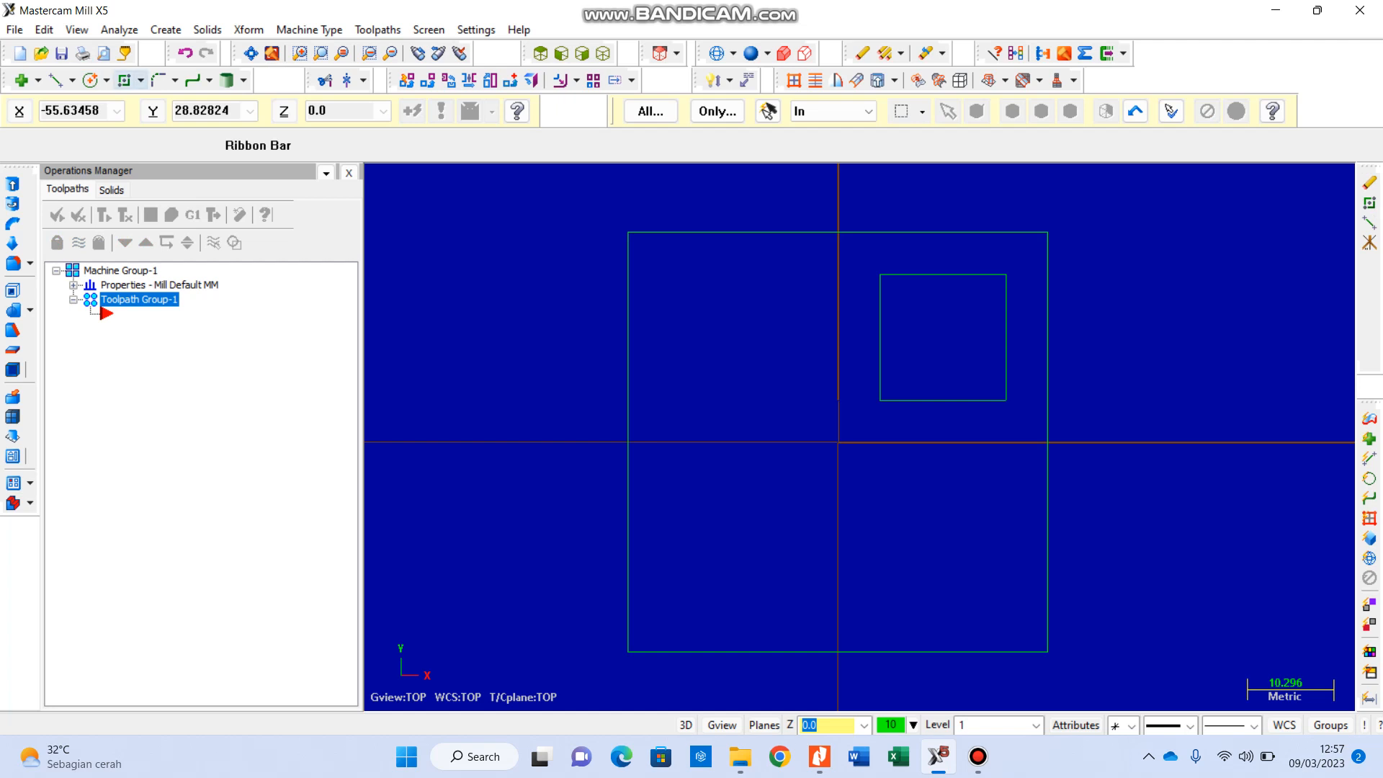
Step: Draw a second square with its first corner at X -5, Y 5, width -15 and height 15
left_click(124, 80)
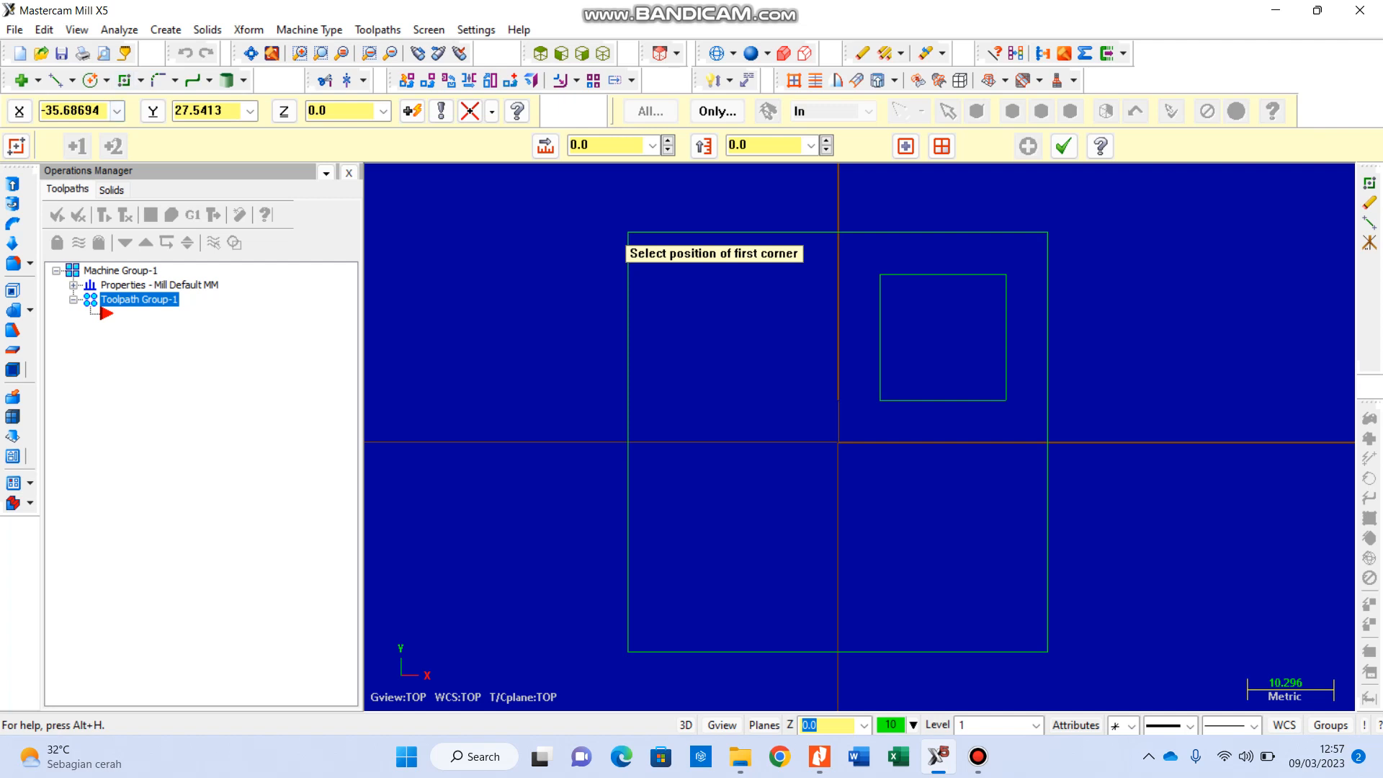
key("x")
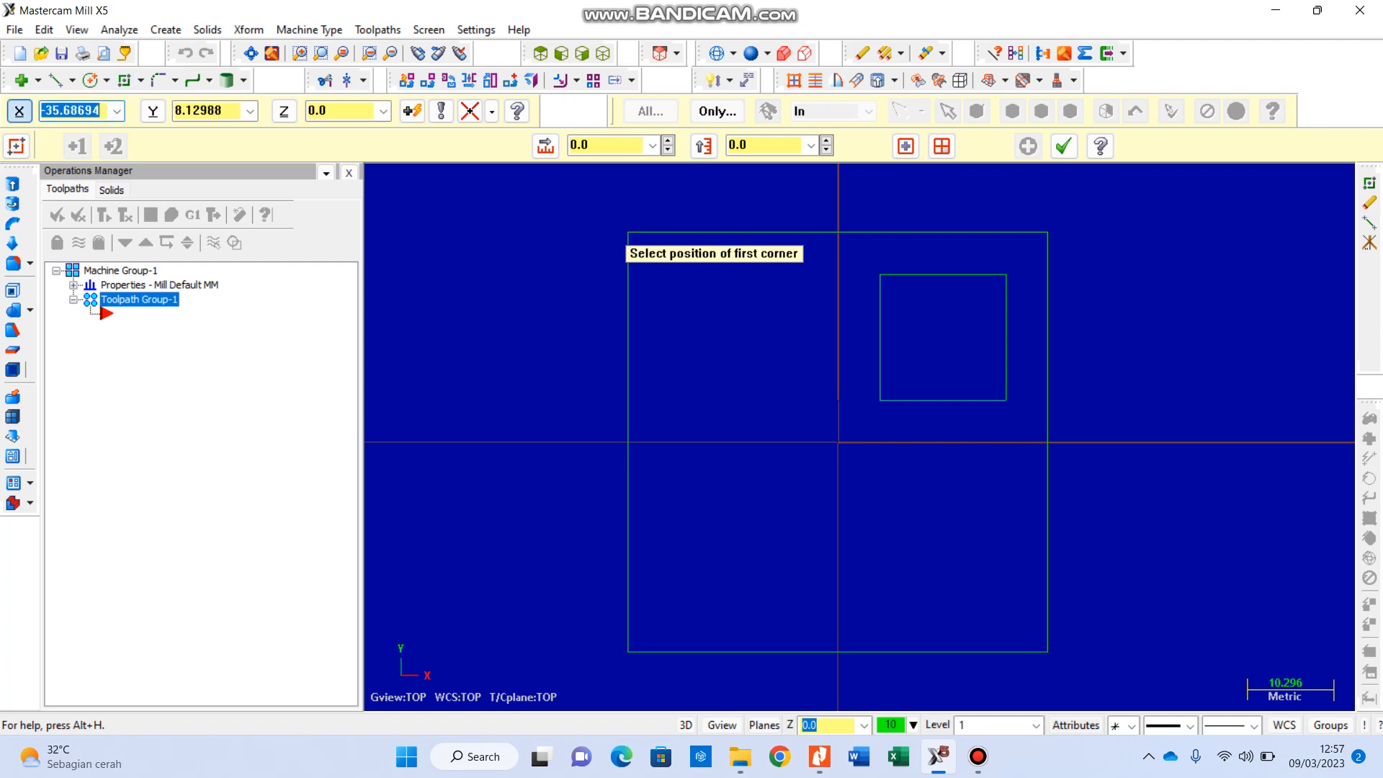
type("-5")
type("y")
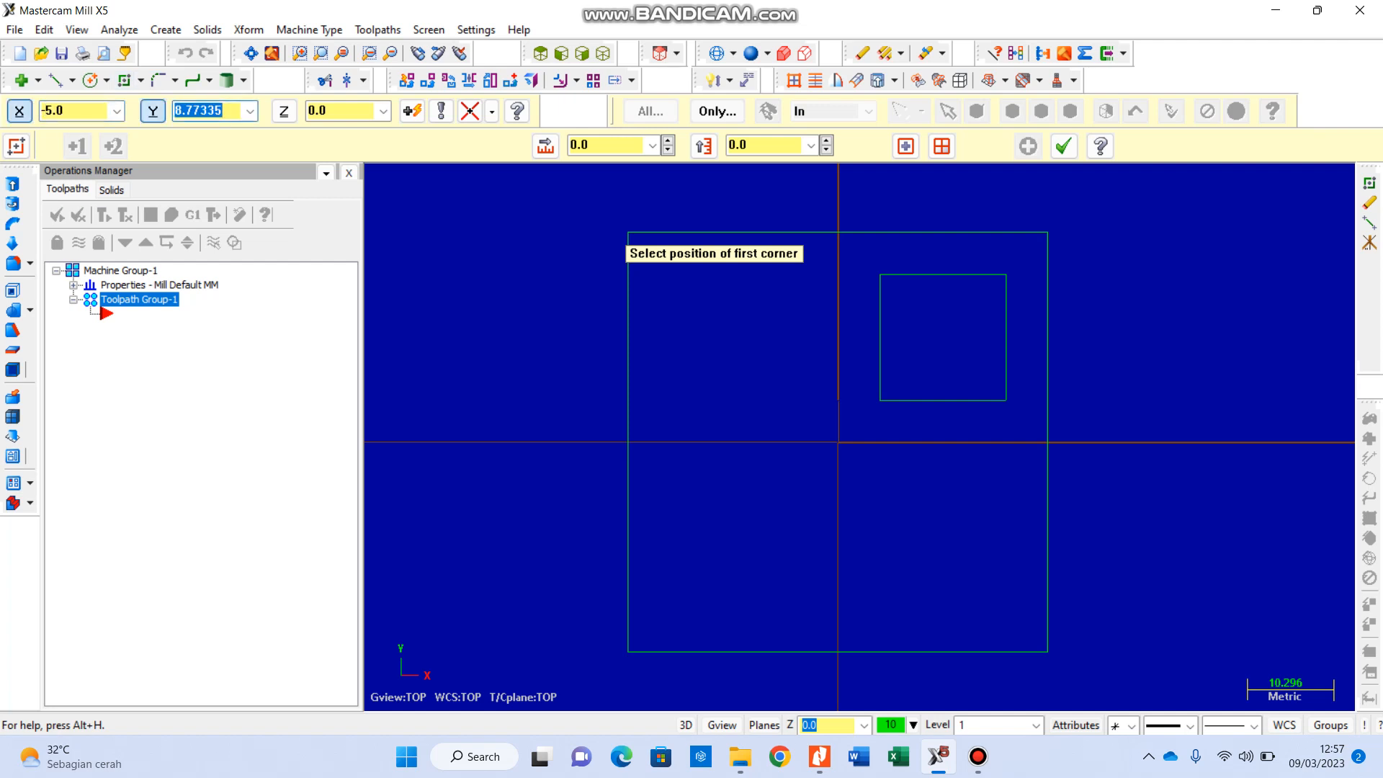
type("5z")
key("Return")
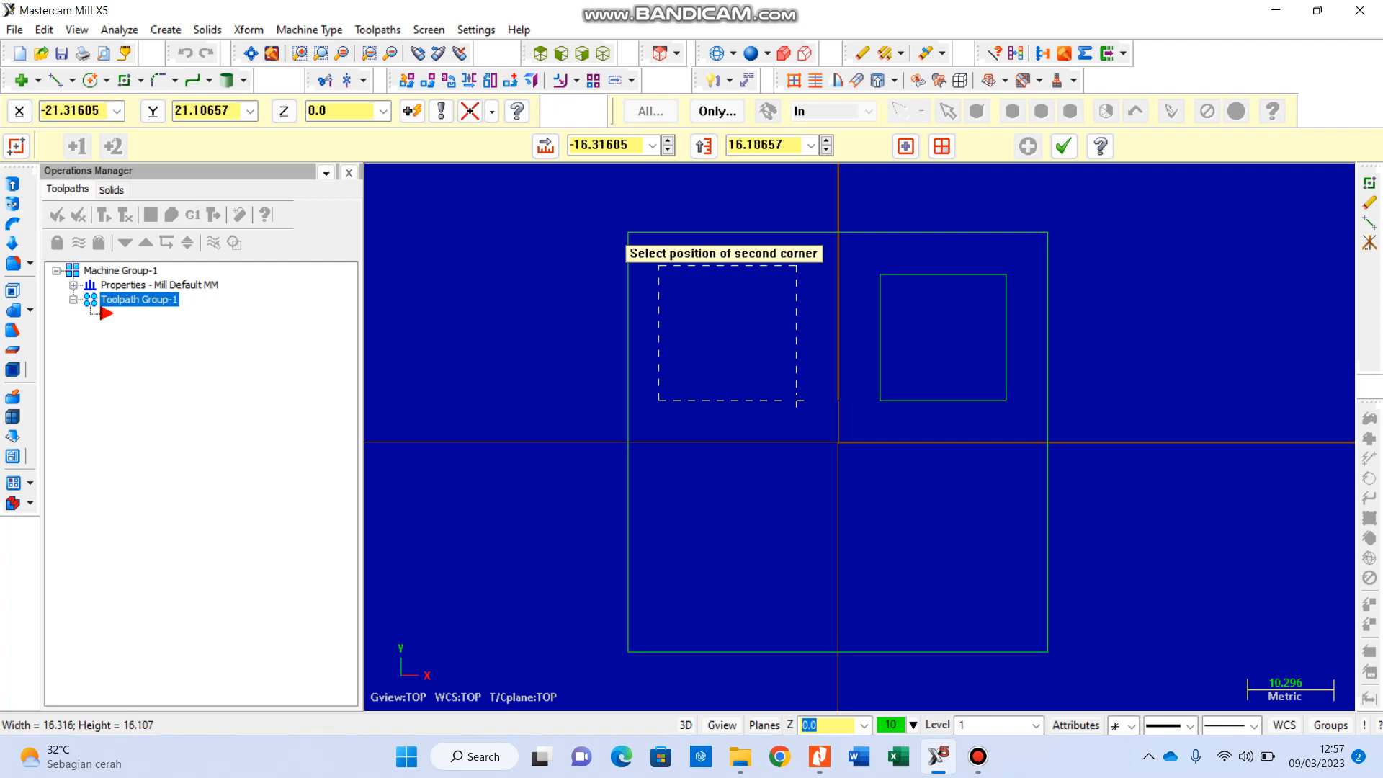
left_click(545, 146)
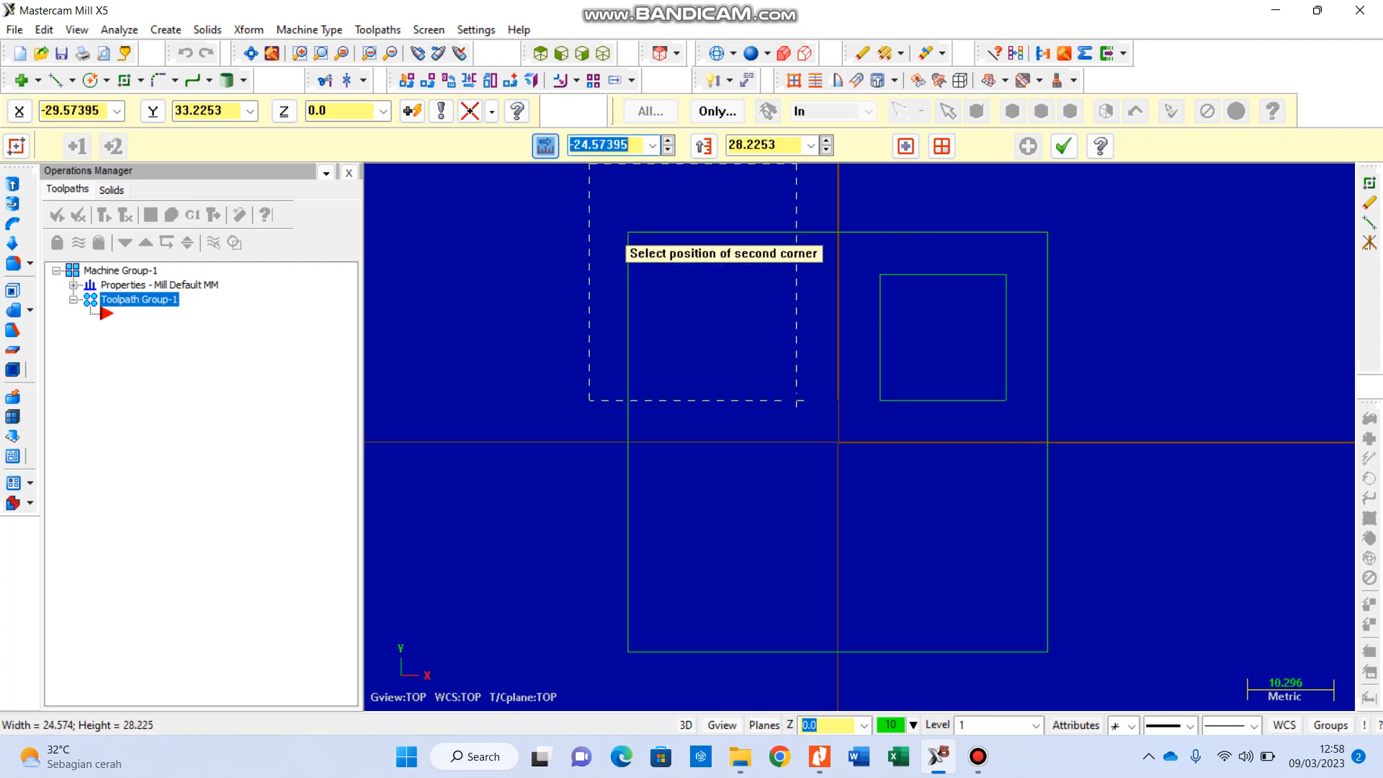
type("-15")
key("Return")
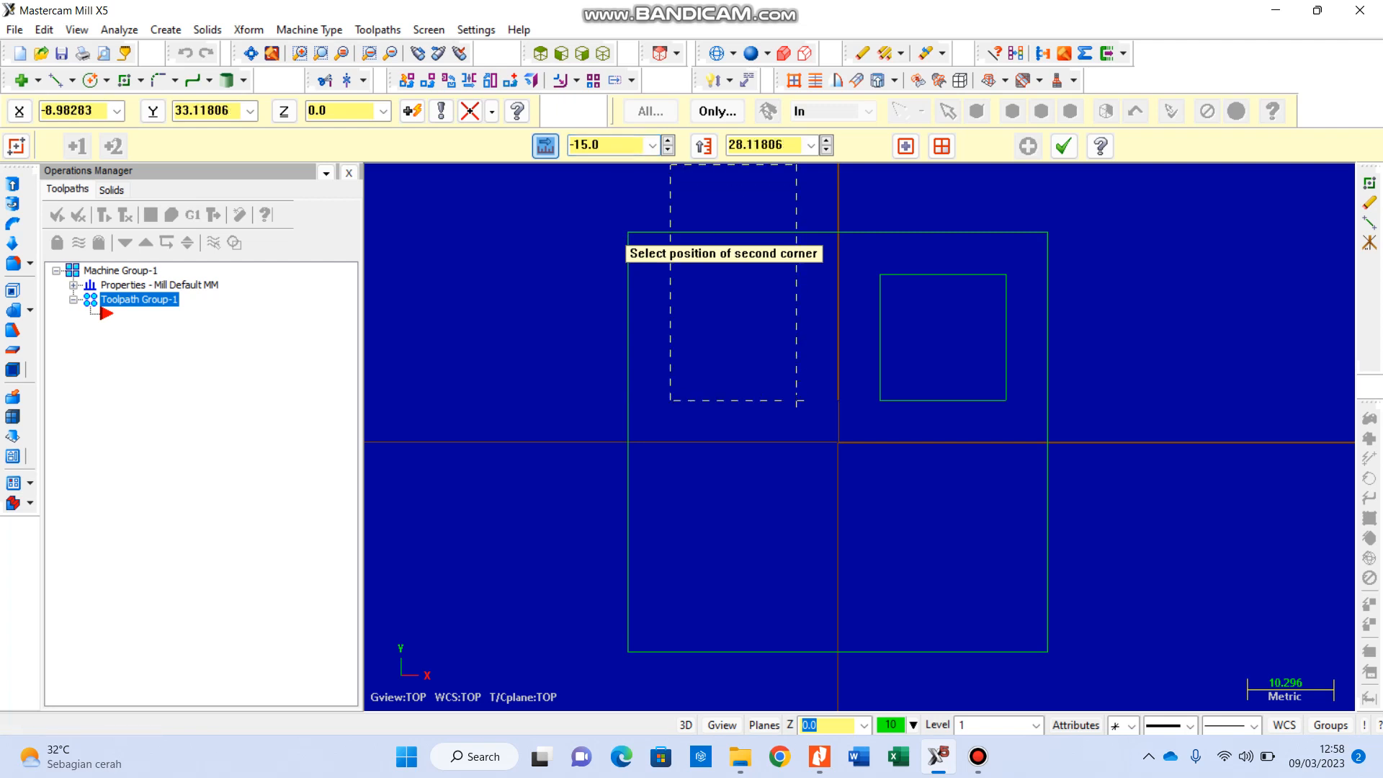
left_click(703, 146)
type("15")
key("Return")
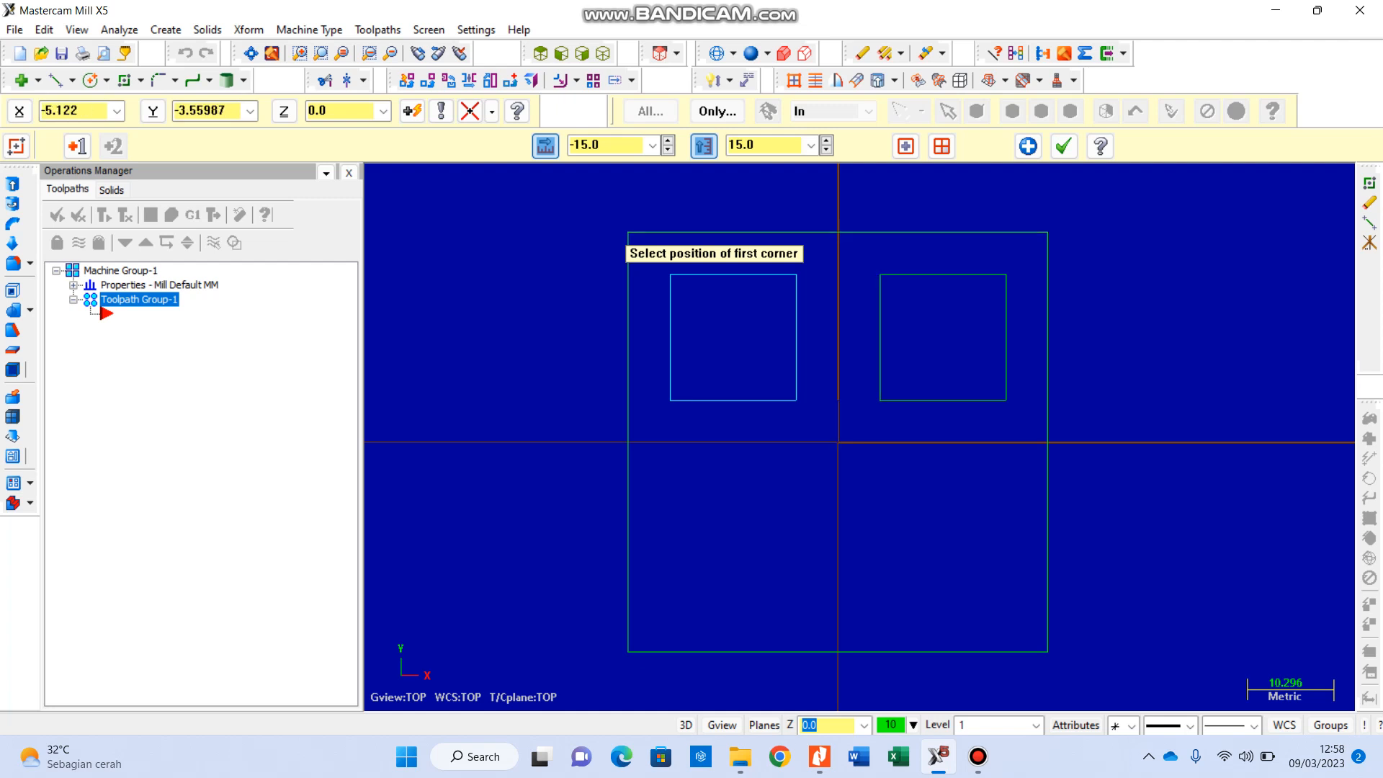
key("Escape")
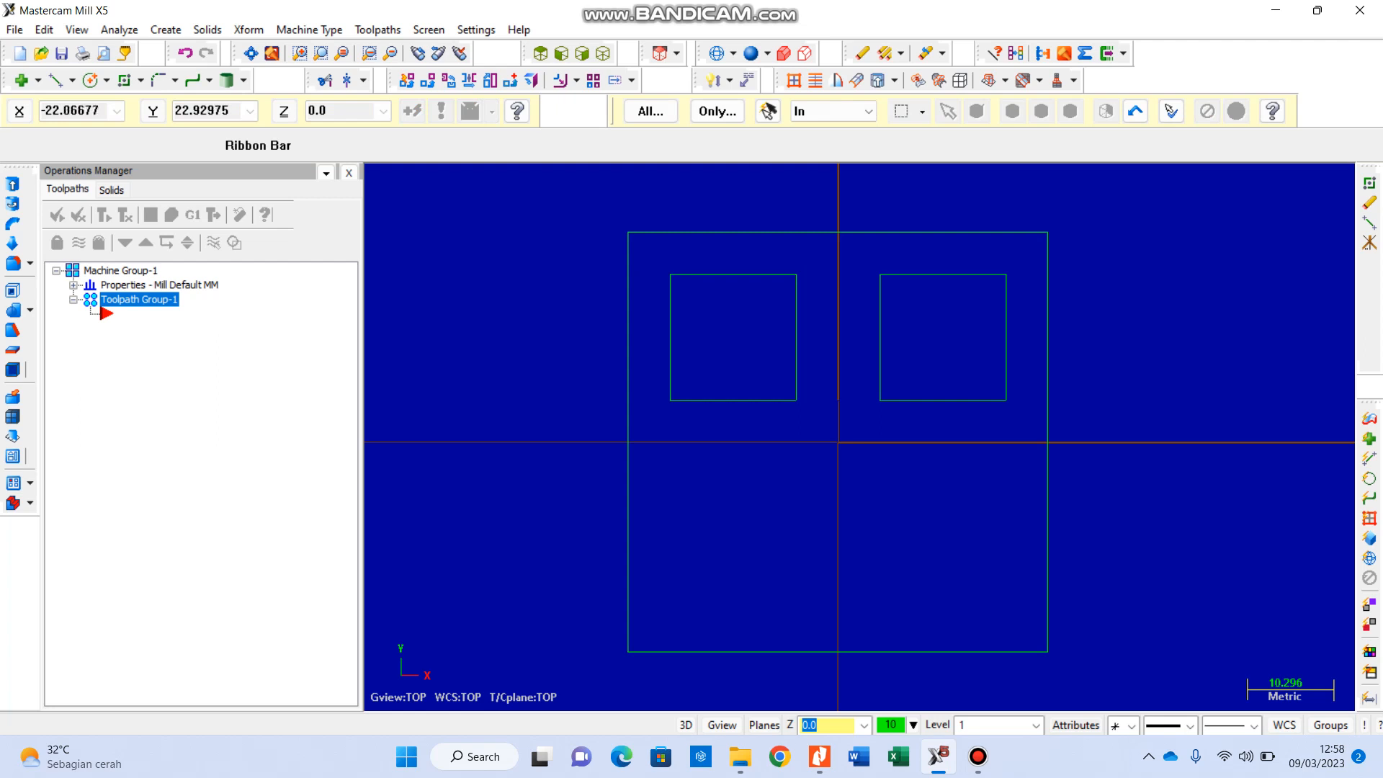
Step: Mirror both 15 mm squares as copies about the horizontal axis at Y 0
left_click_drag(650, 248, 1029, 425)
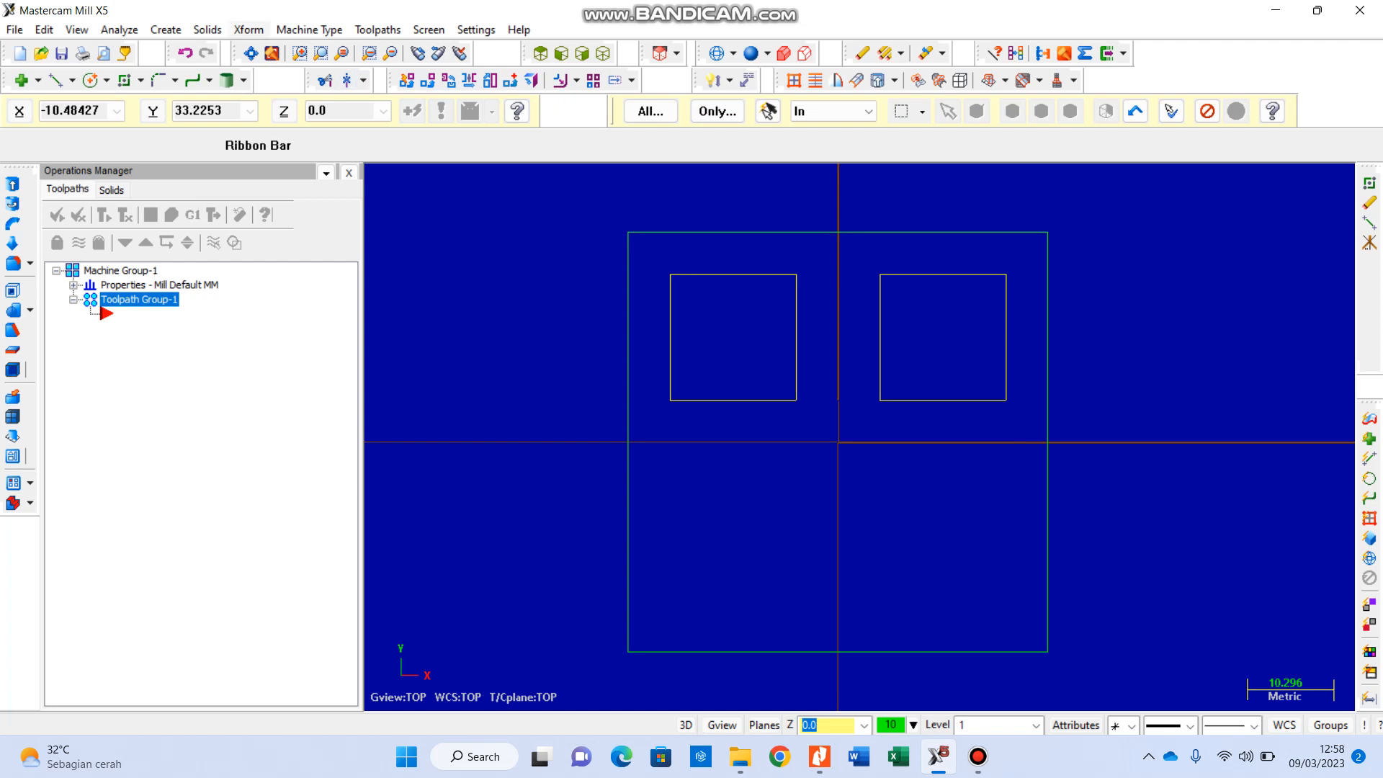
left_click(248, 29)
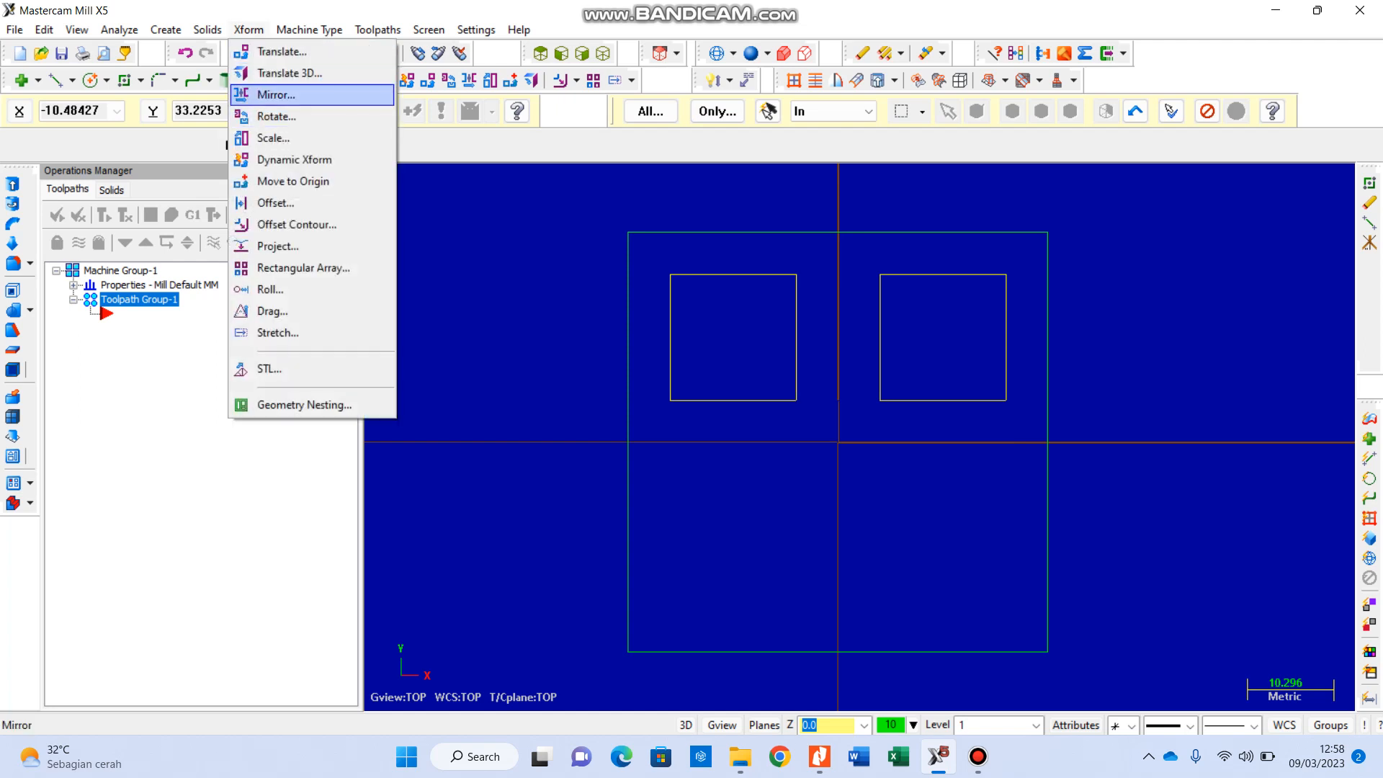
left_click(276, 95)
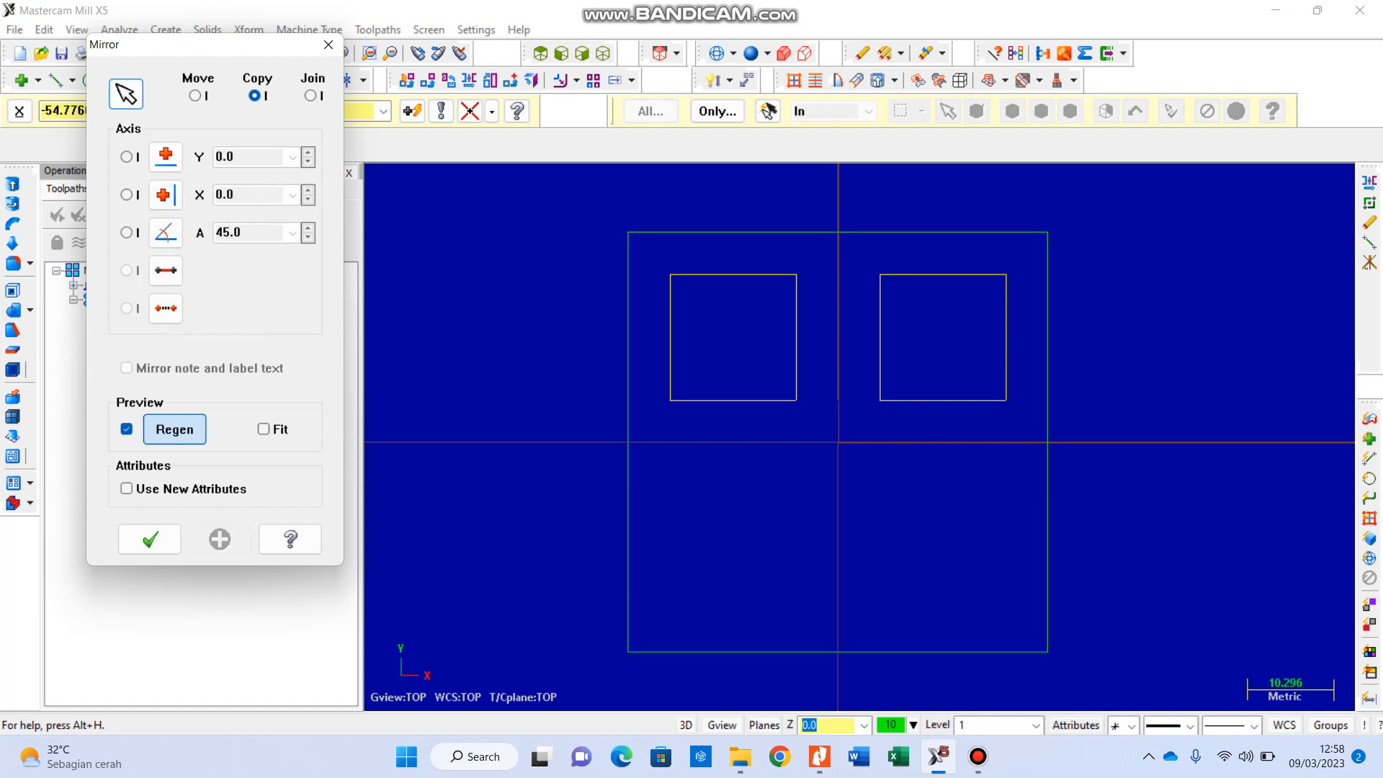
left_click(127, 157)
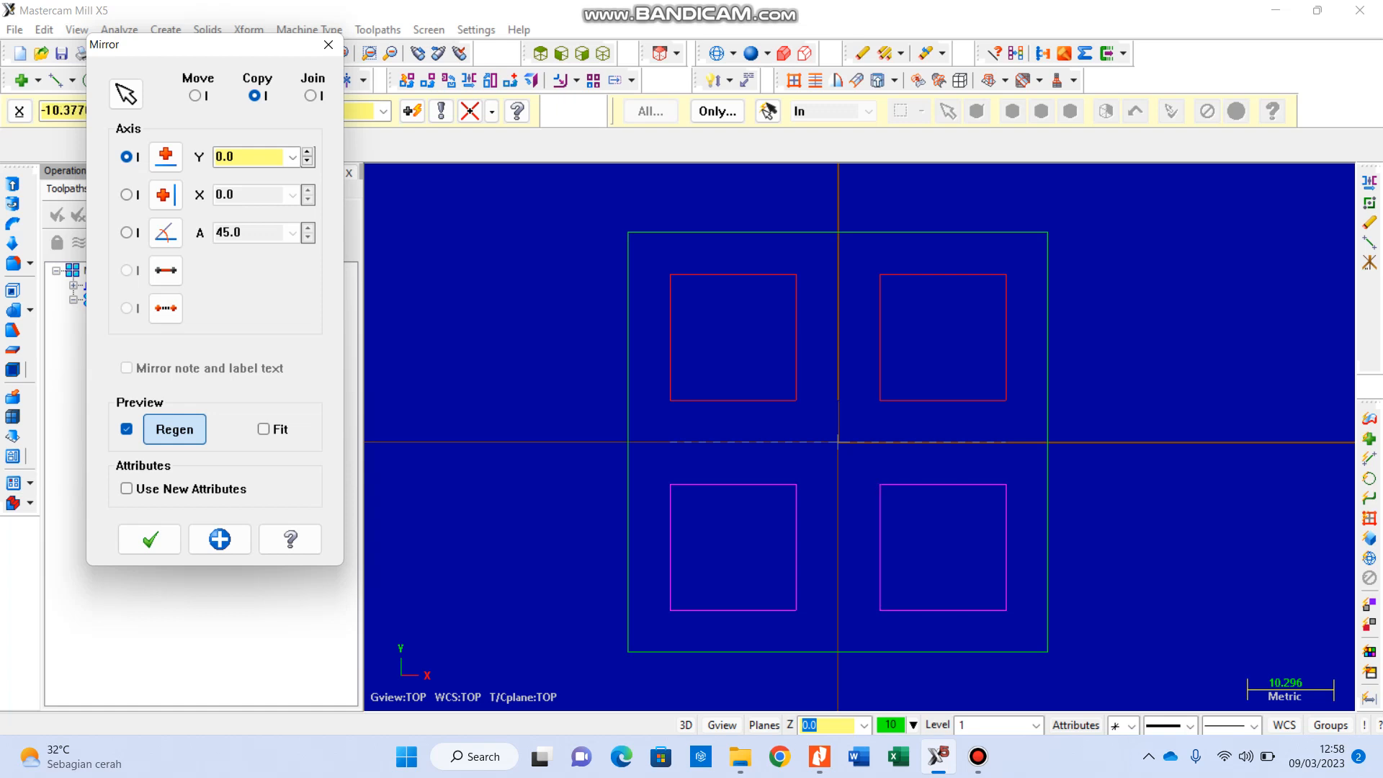
left_click(195, 96)
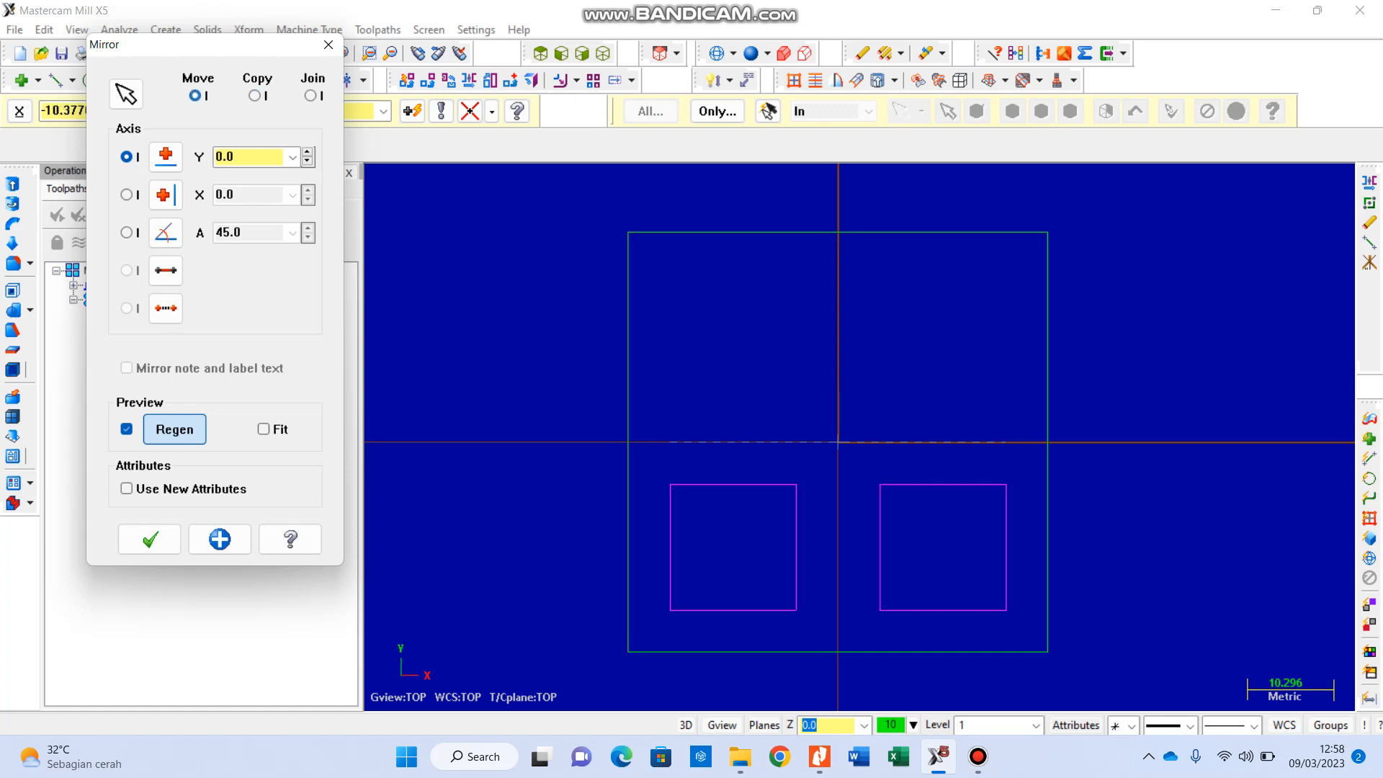
left_click(254, 96)
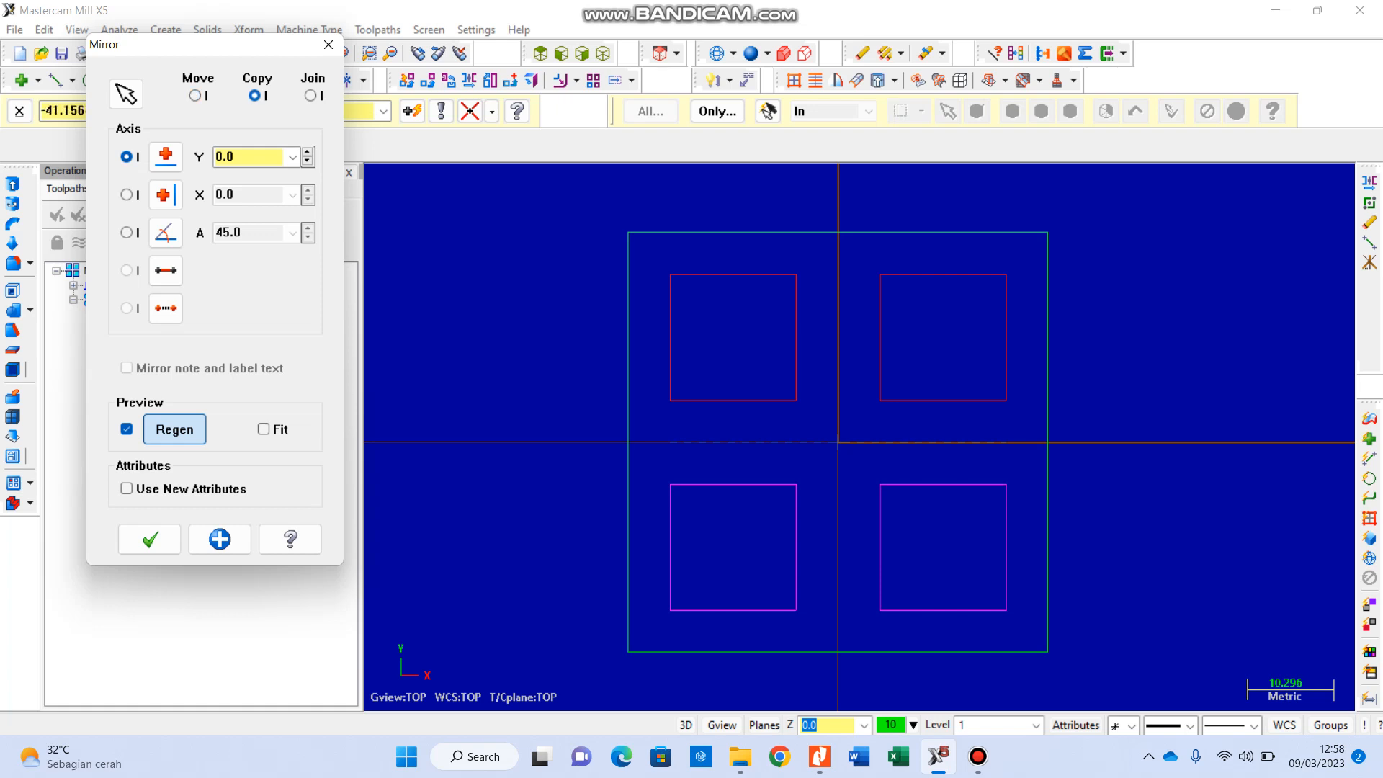
left_click(150, 540)
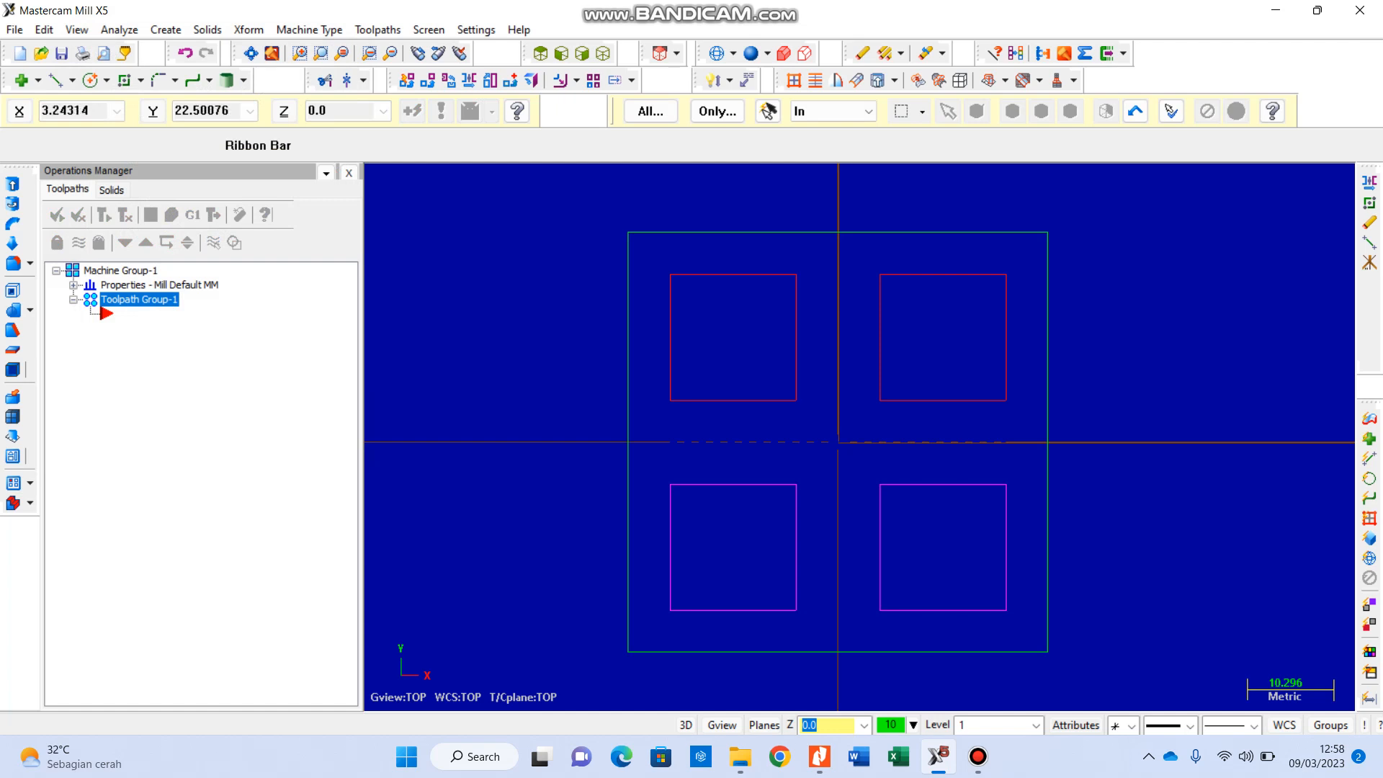
scroll(827, 269, "down", 2)
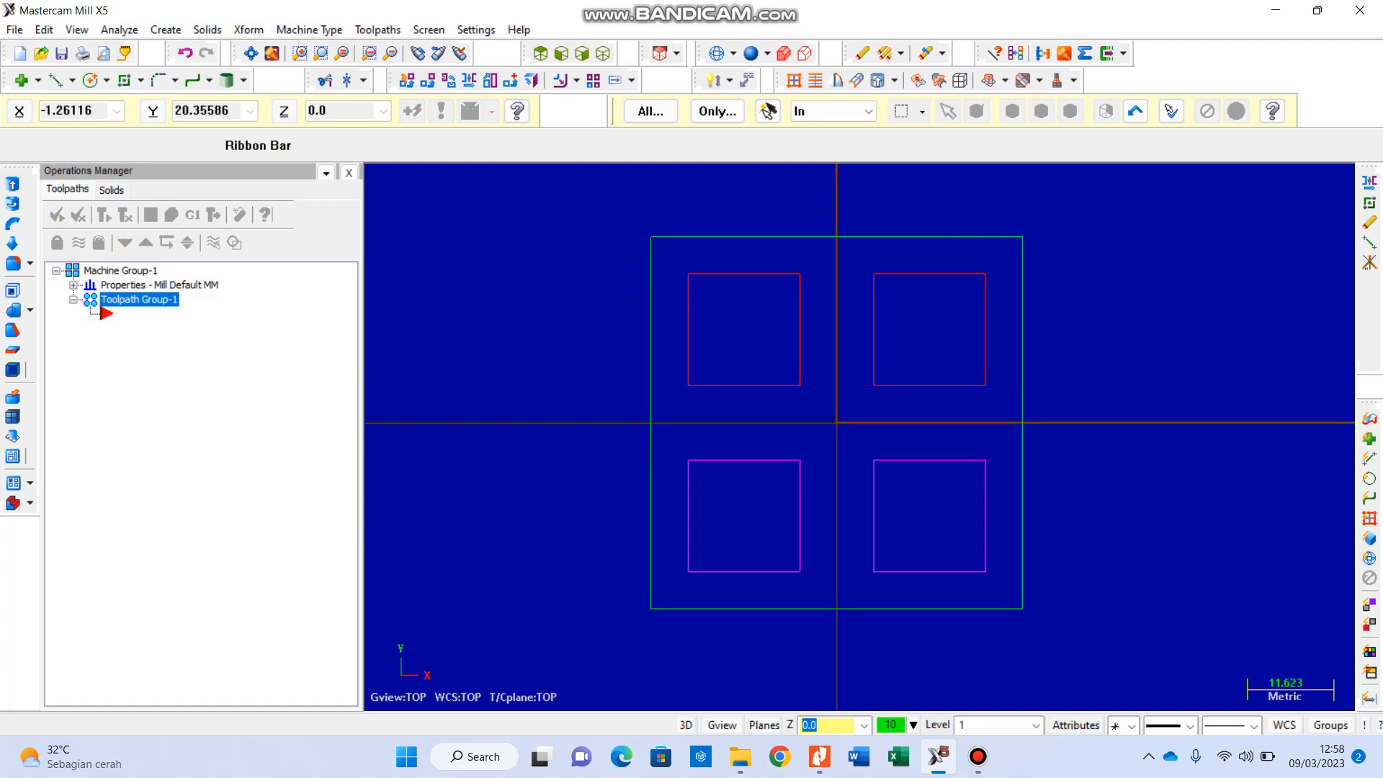
scroll(810, 419, "up", 1)
scroll(858, 363, "up", 1)
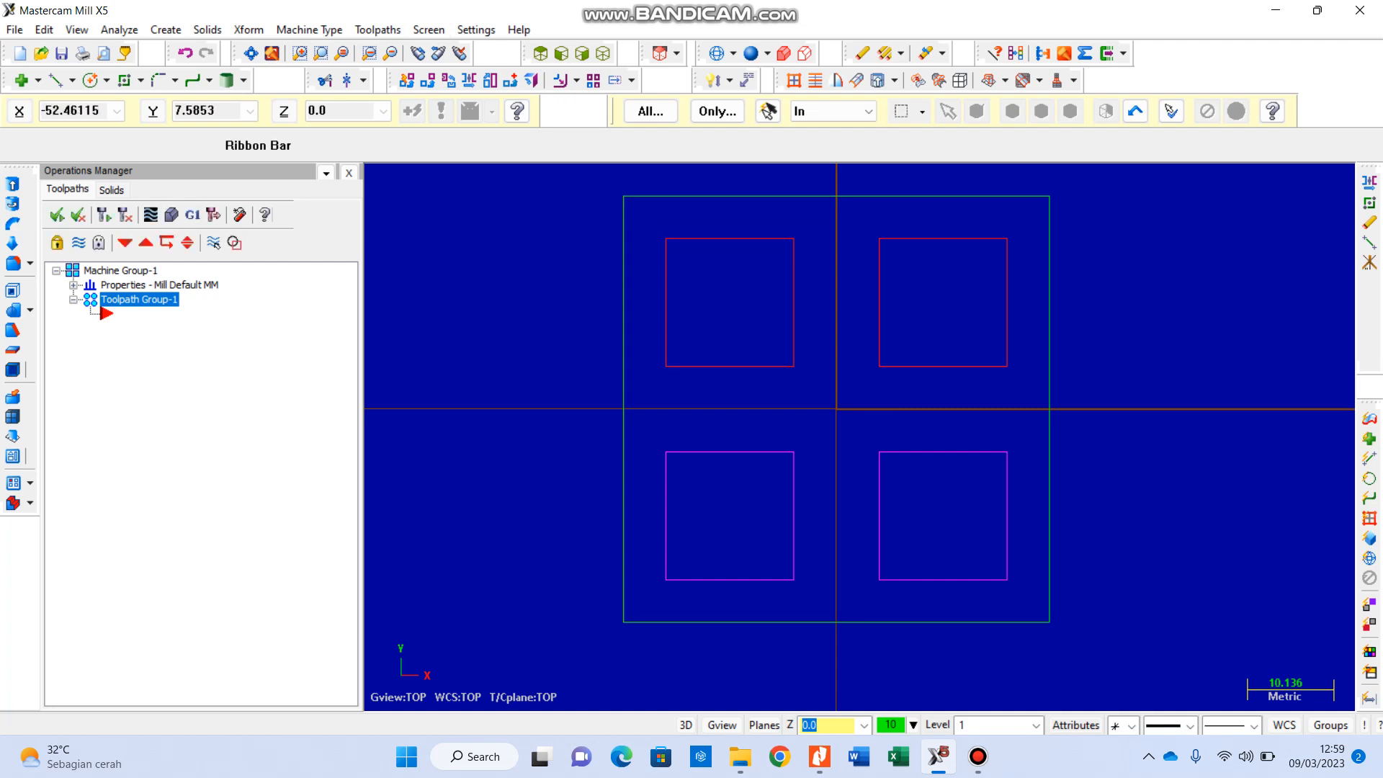
Step: Define rectangular stock for the machine group measuring 55 mm in X, 55 mm in Y and 25 mm in Z
left_click(73, 285)
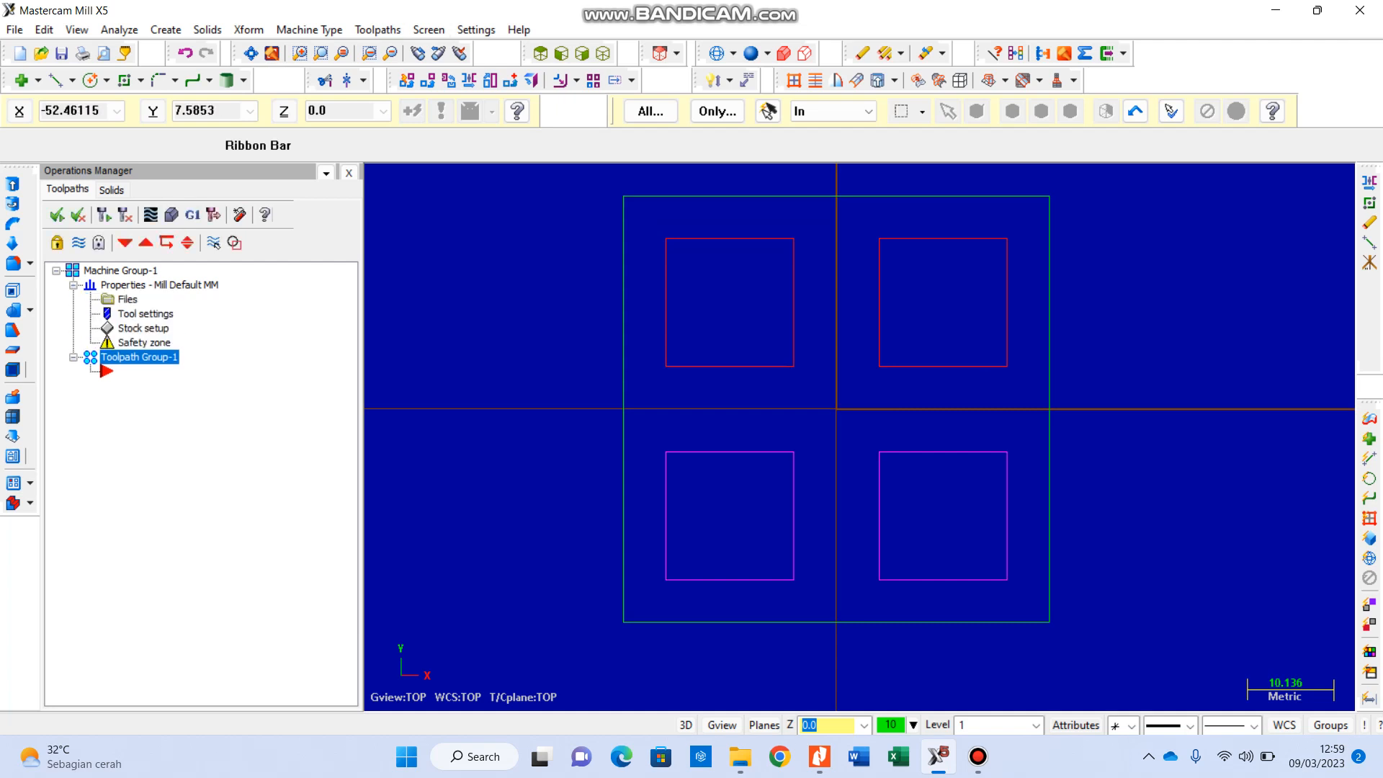
left_click(74, 285)
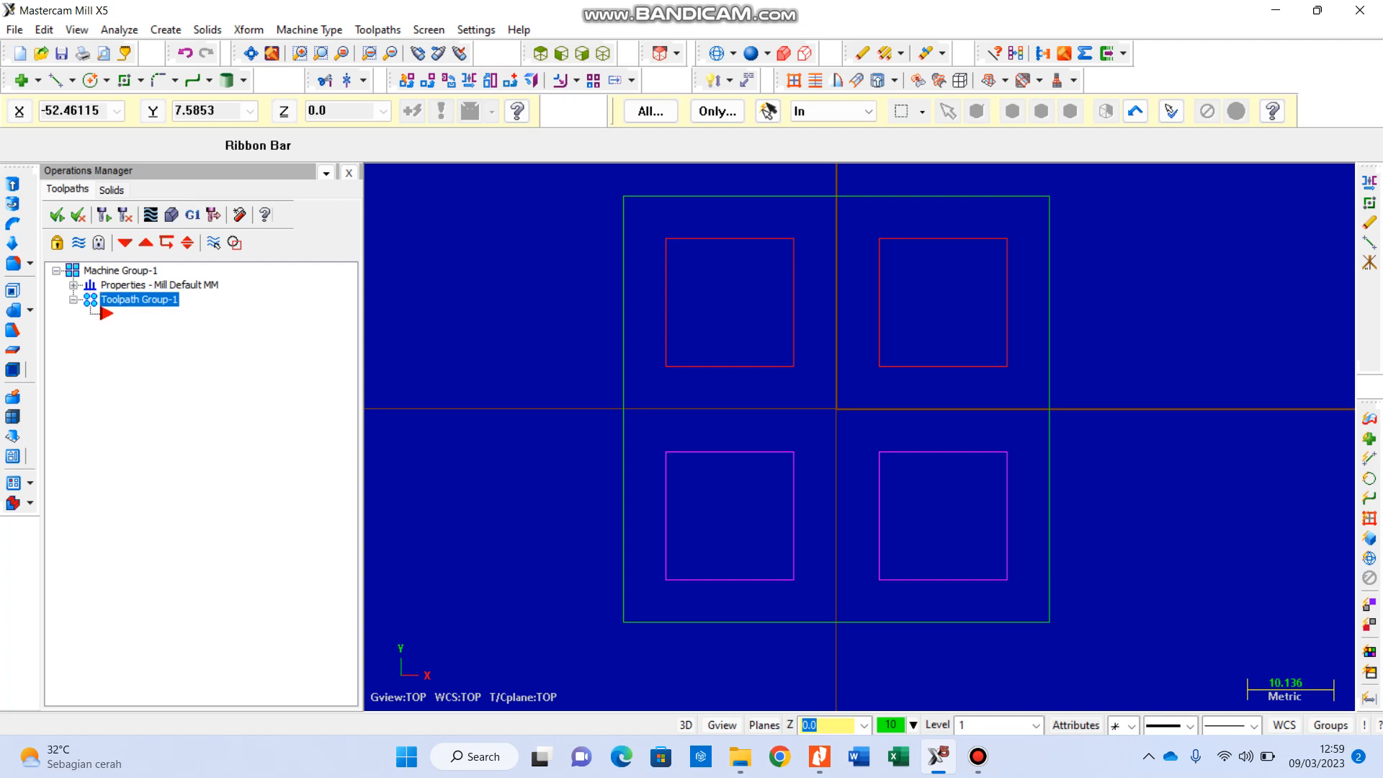
left_click(73, 285)
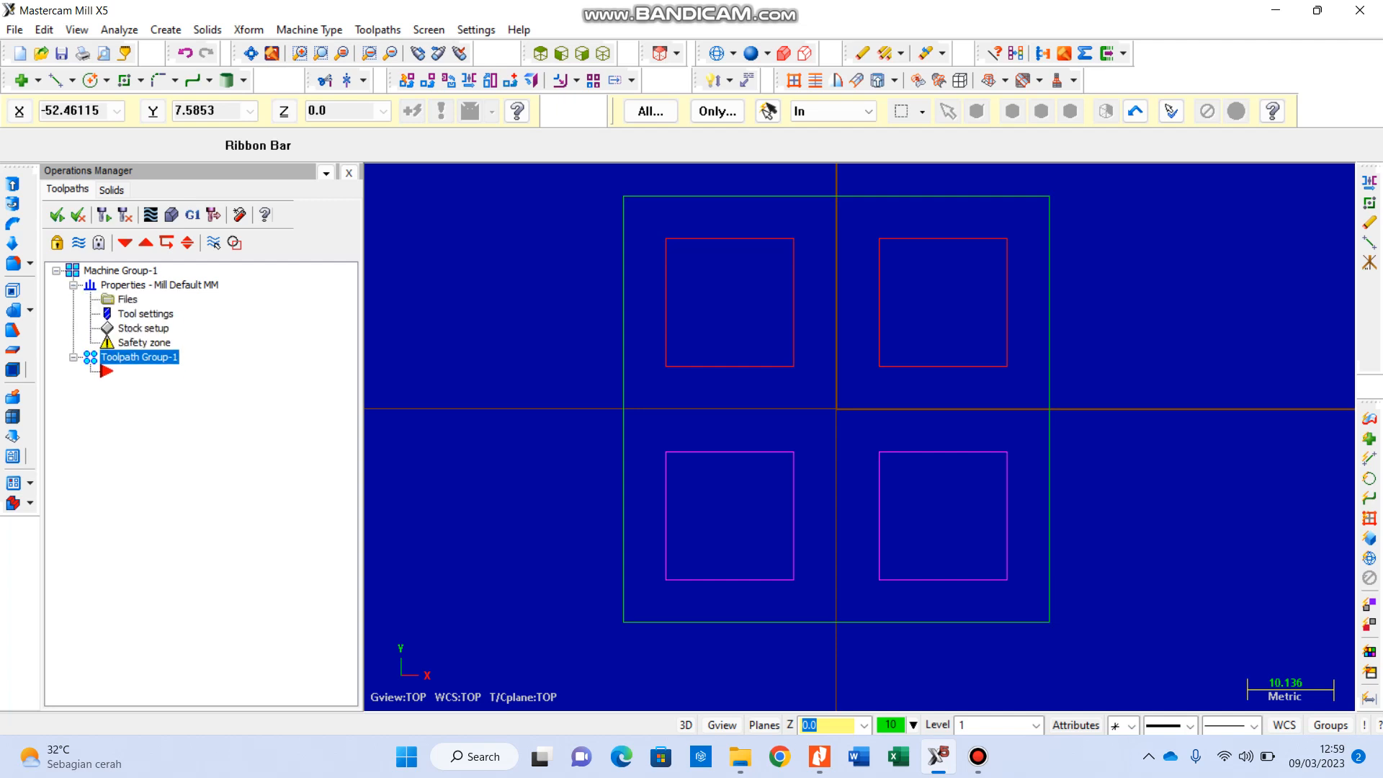
double_click(144, 328)
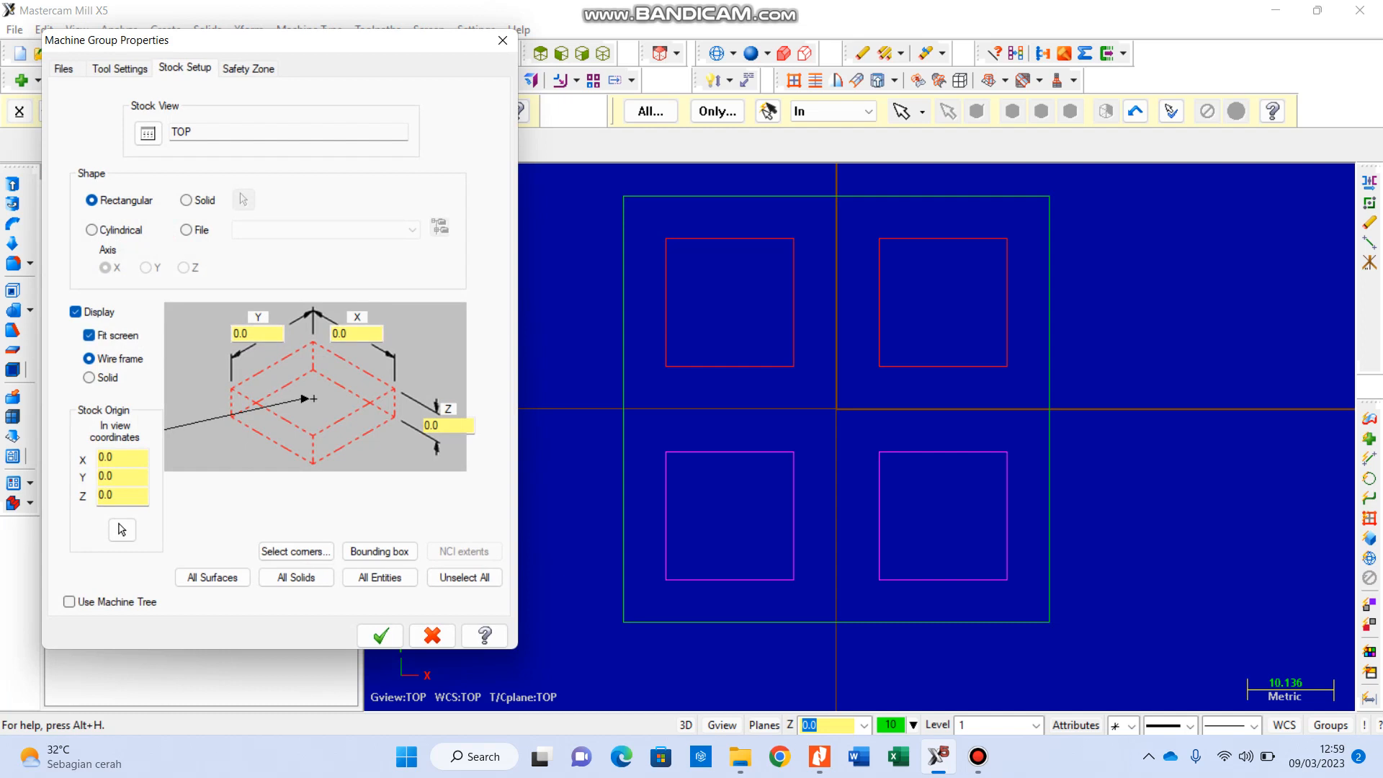
double_click(244, 333)
type("55")
key("Tab")
type("55")
key("Tab")
type("25")
left_click(353, 334)
Step: Set the stock origin's Z coordinate to 1 and show the stock in the isometric view
double_click(106, 495)
type("1")
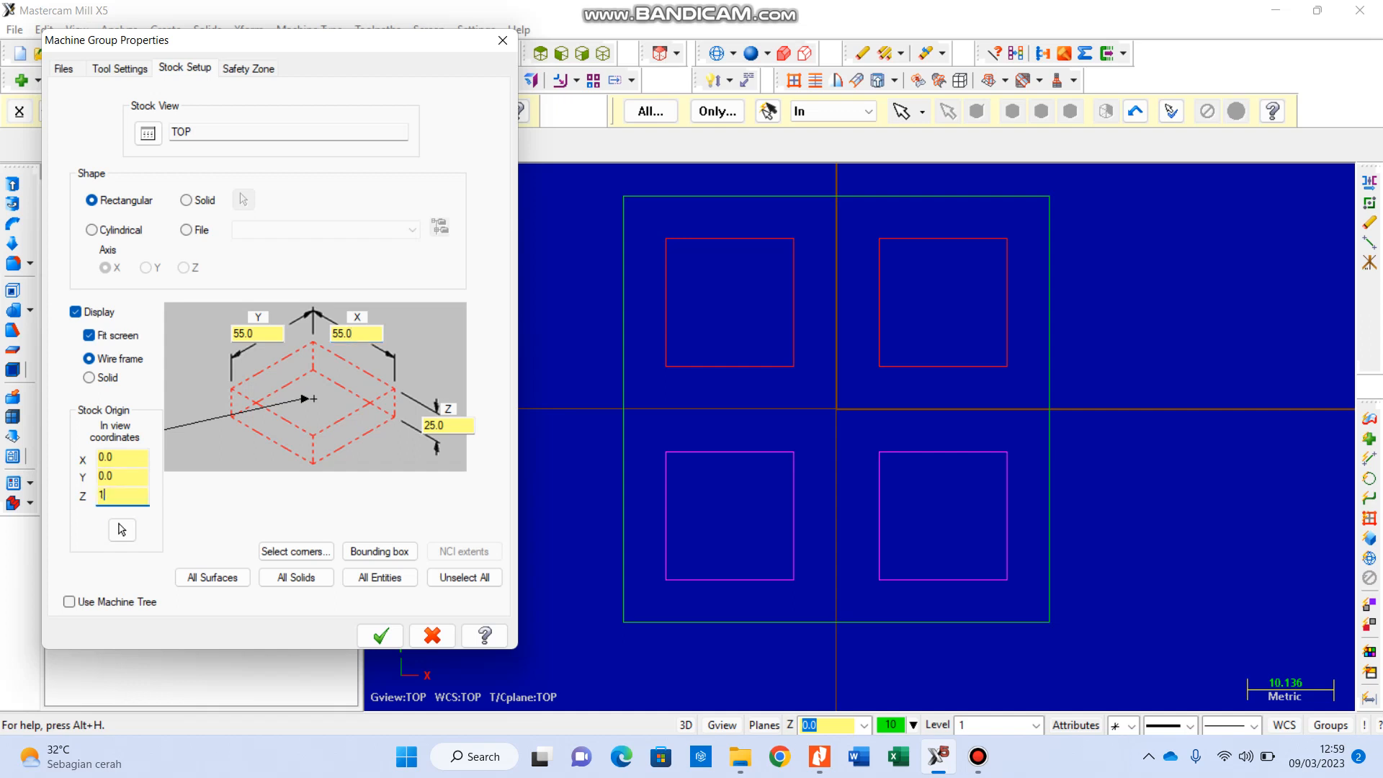
left_click(114, 476)
left_click(381, 636)
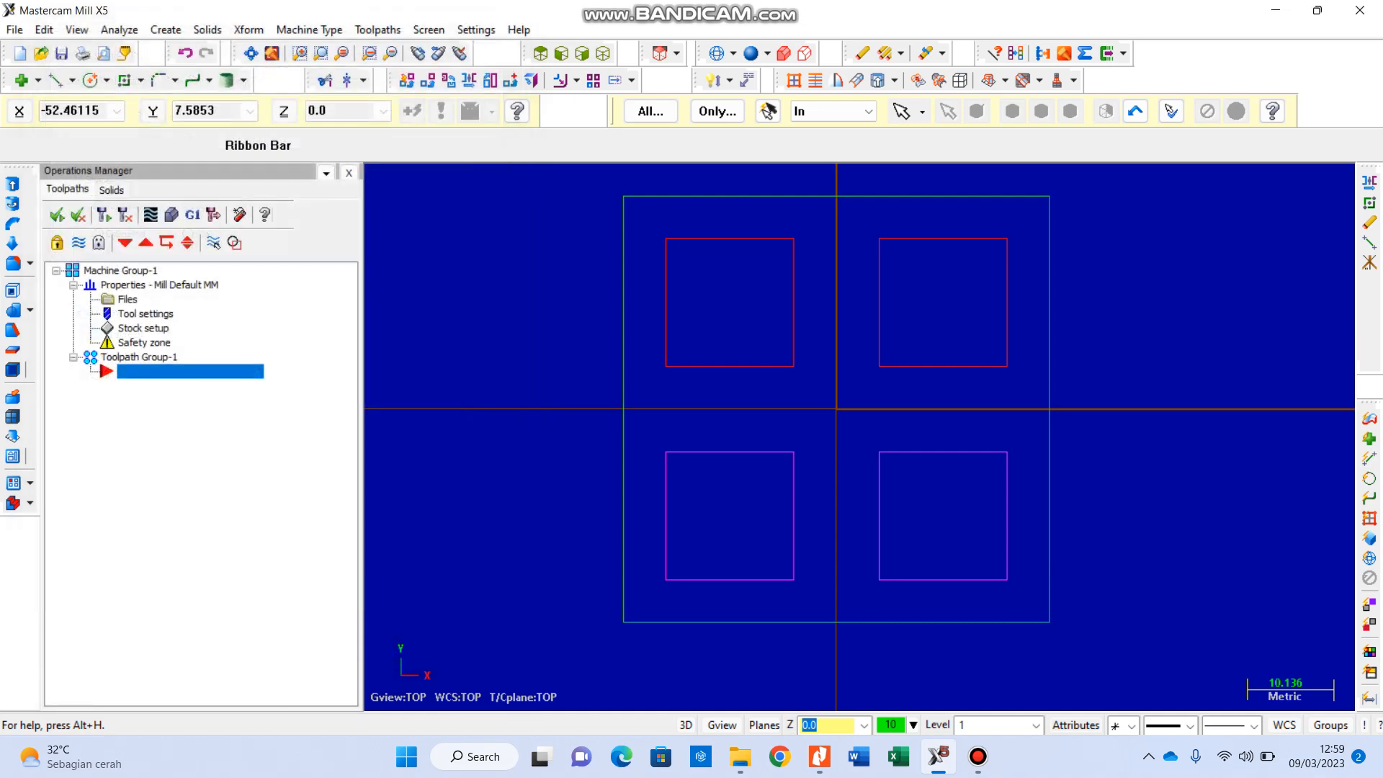
left_click(603, 53)
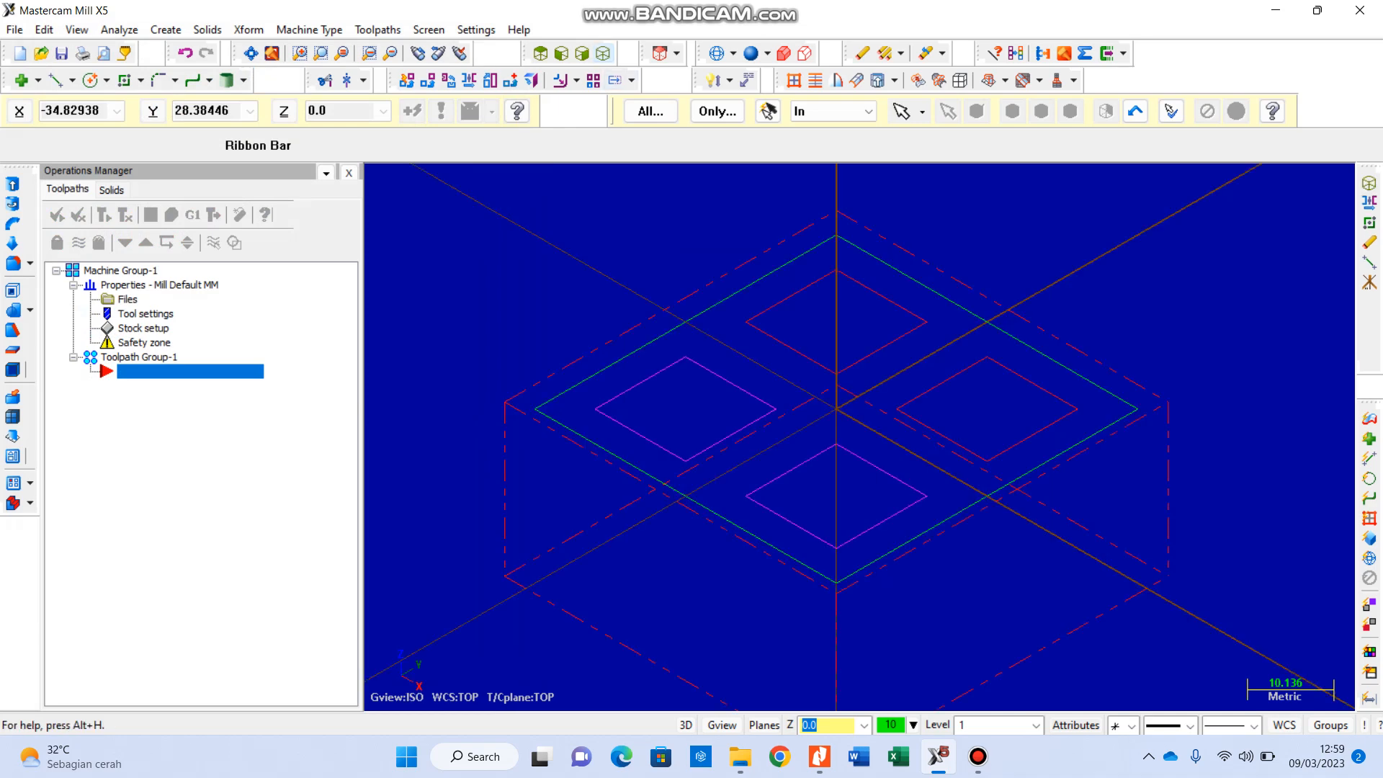
scroll(923, 587, "down", 4)
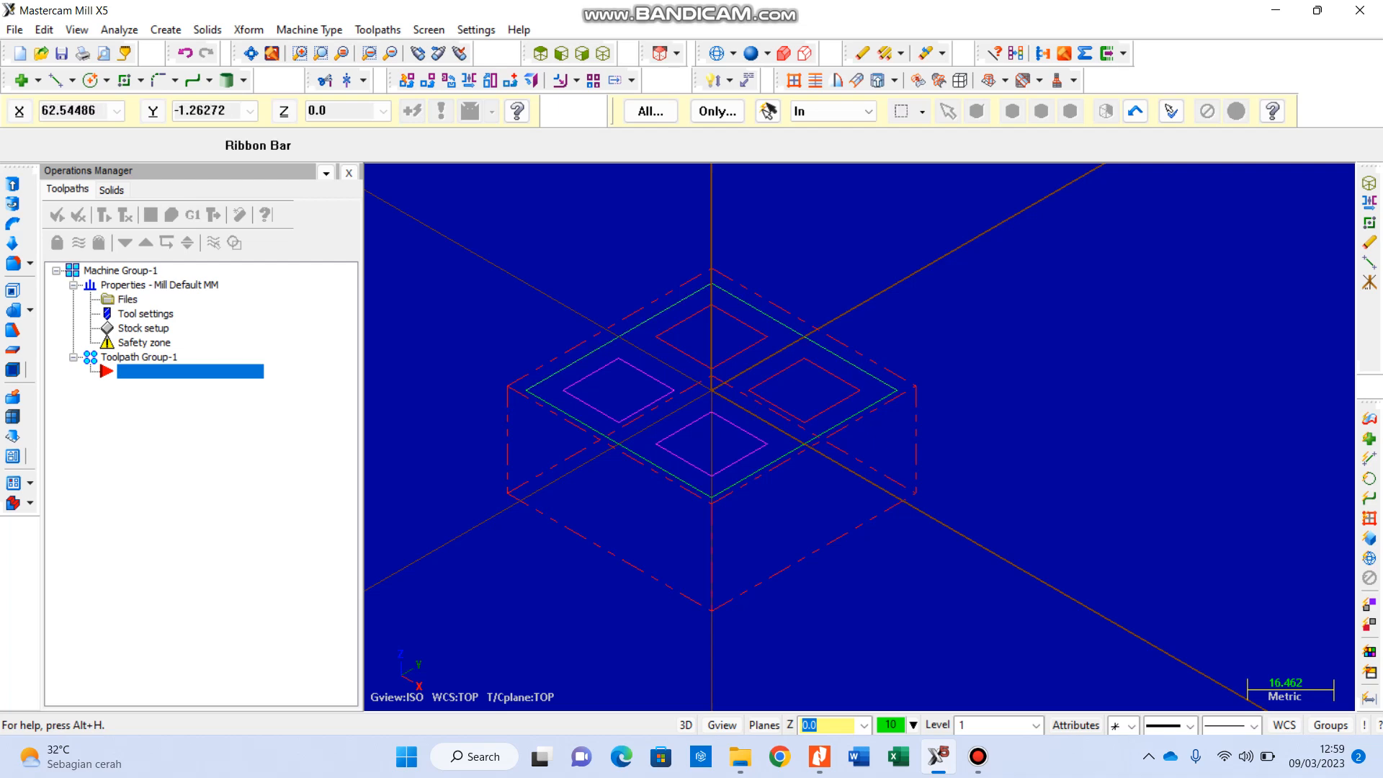
scroll(678, 489, "up", 2)
scroll(735, 497, "up", 2)
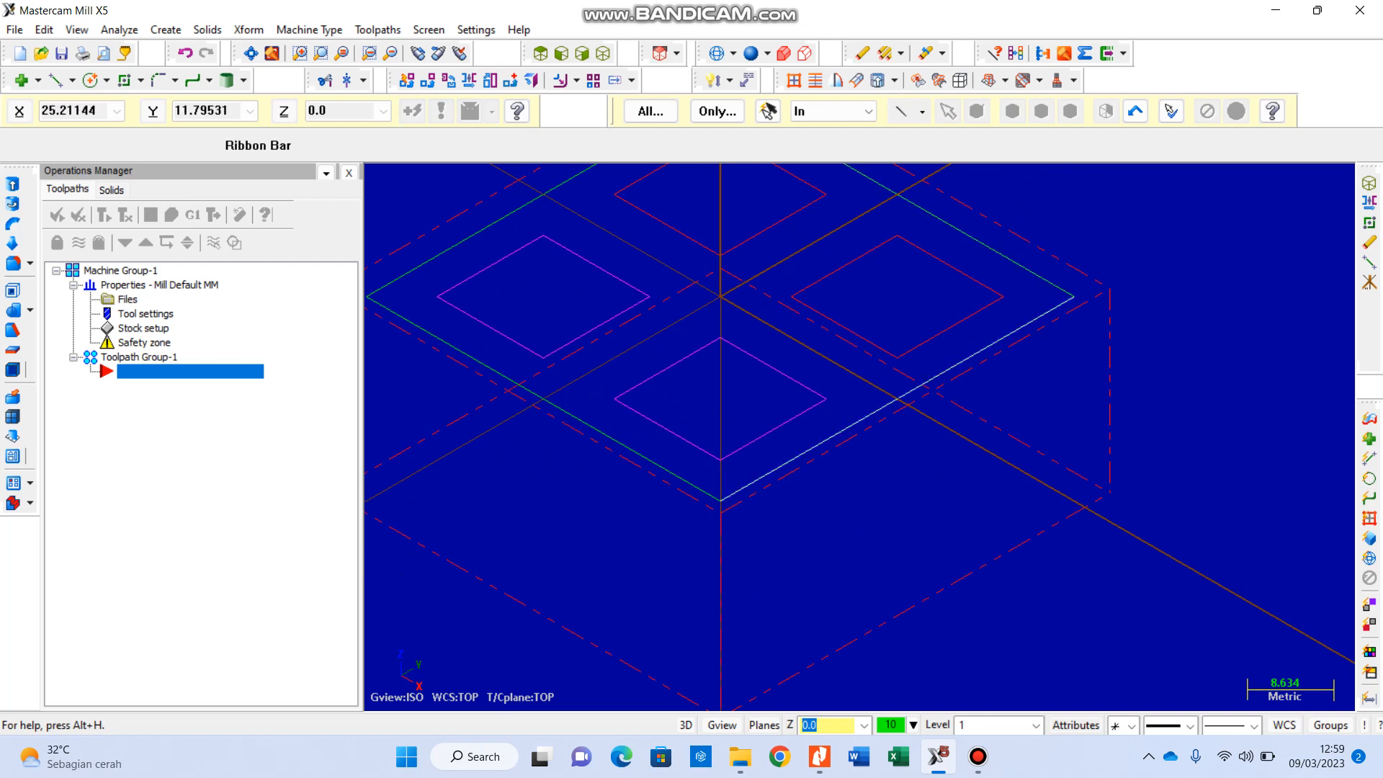
scroll(936, 357, "down", 5)
scroll(866, 291, "up", 3)
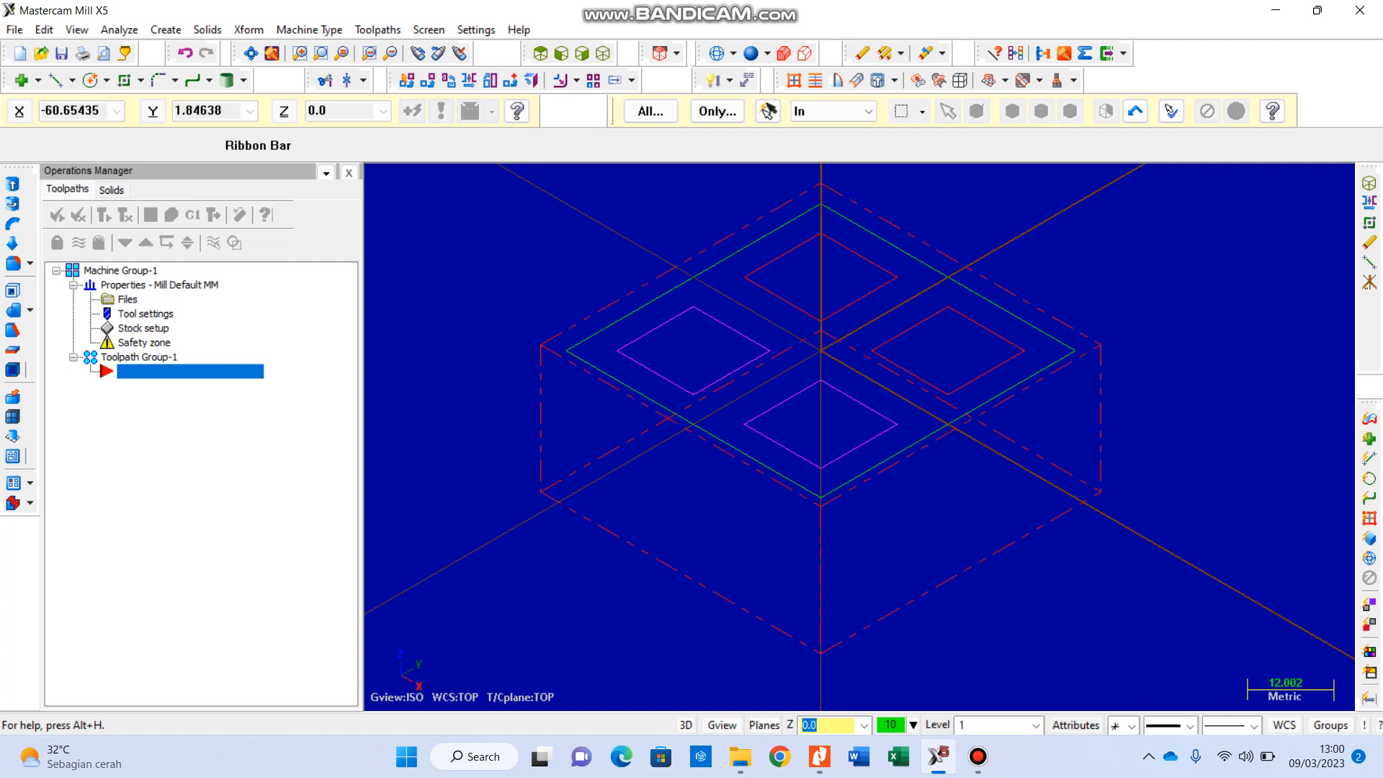
Step: Start a Face toolpath and accept T as the NC name
left_click(377, 30)
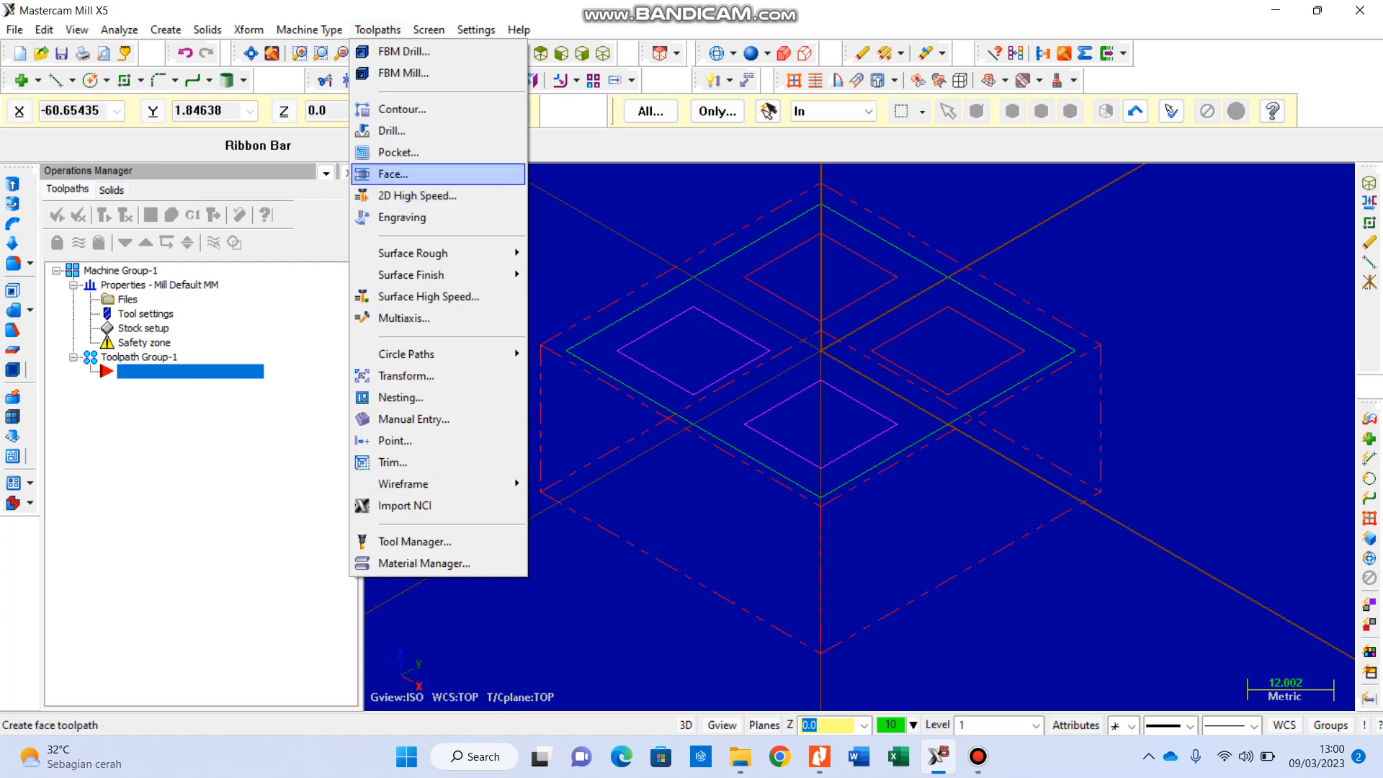
left_click(392, 173)
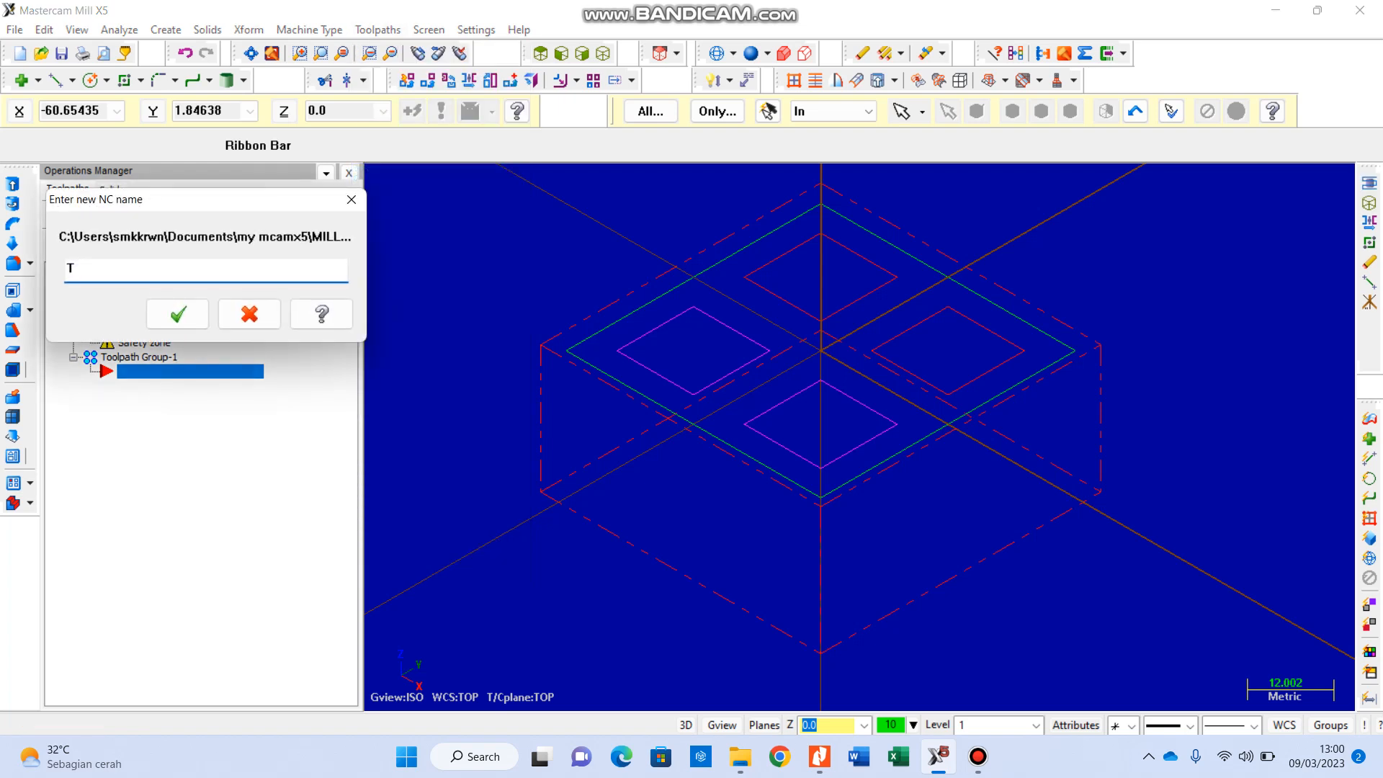
double_click(71, 267)
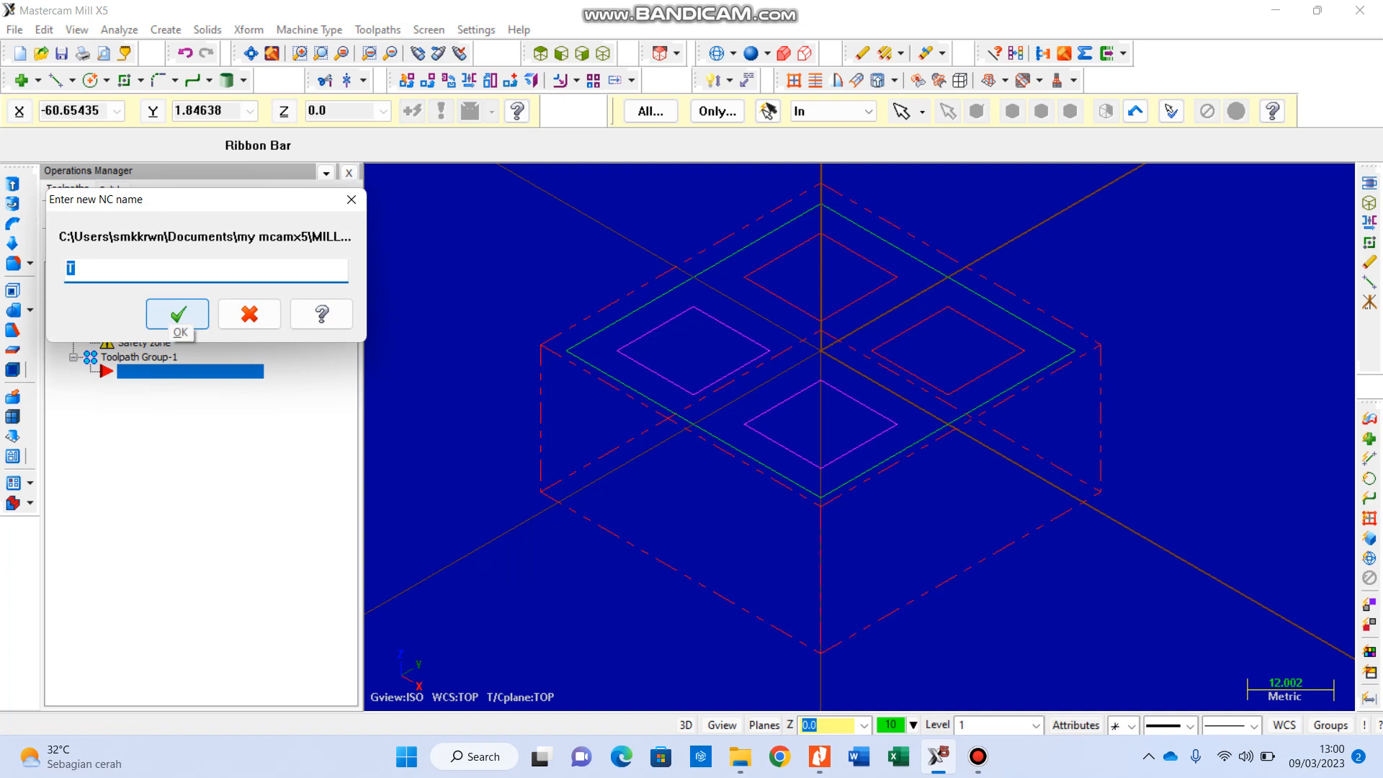
left_click(177, 315)
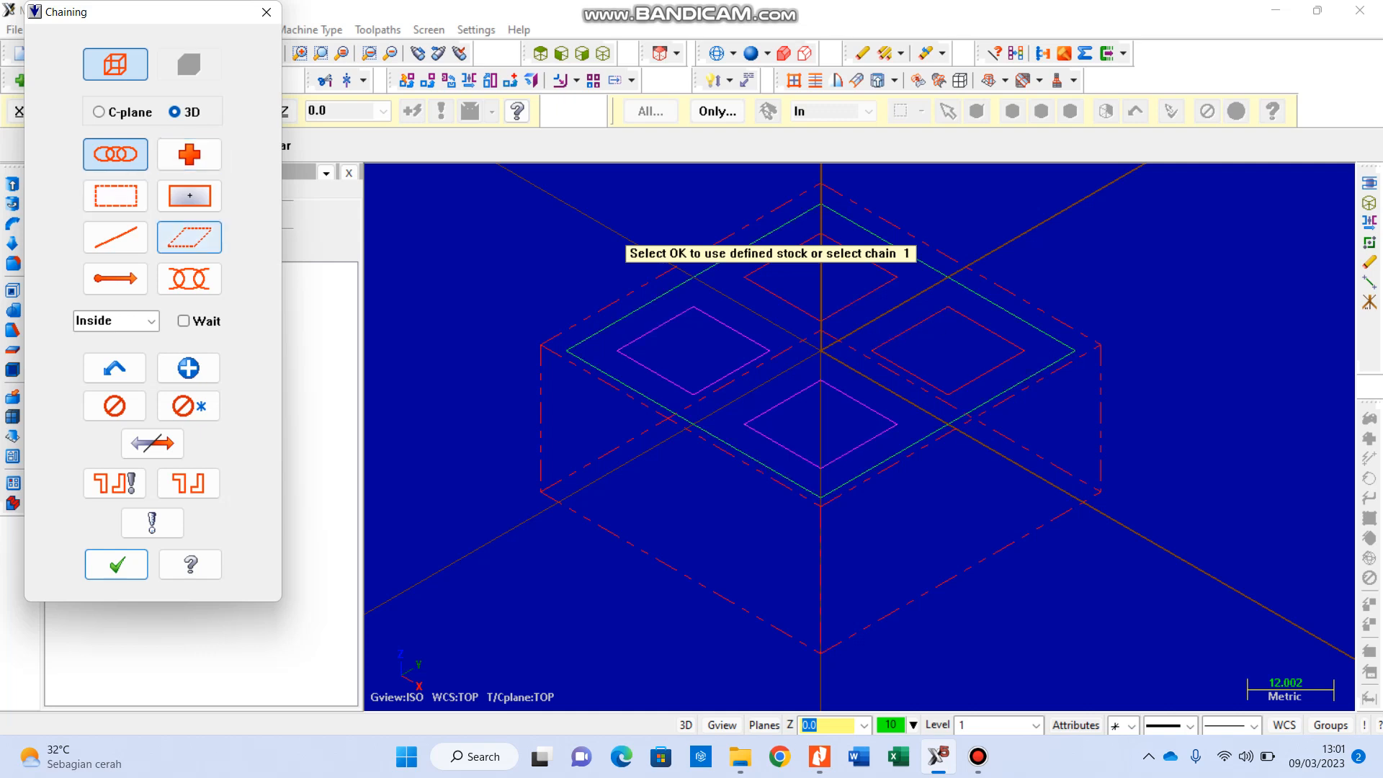
Step: Chain the outer 50 by 50 mm square as the facing boundary
left_click(188, 278)
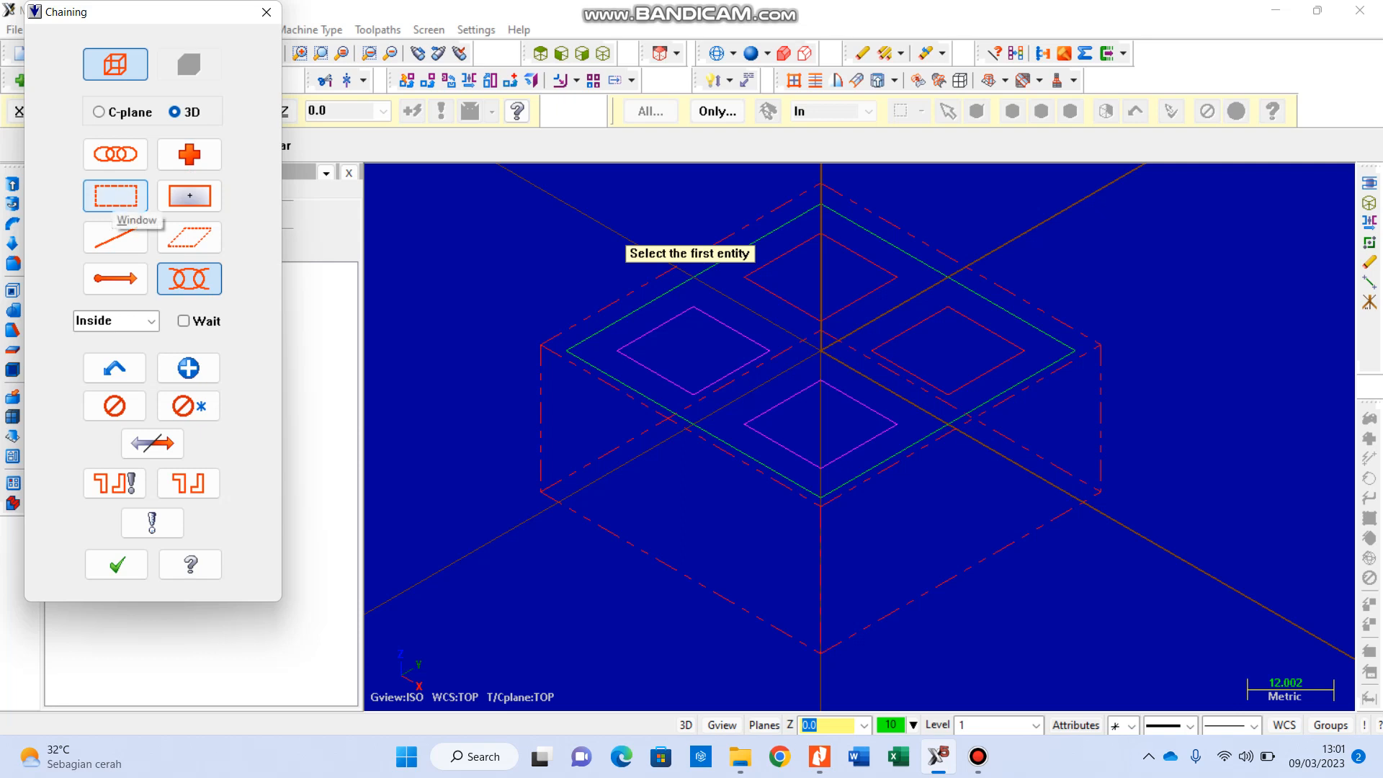
left_click(115, 154)
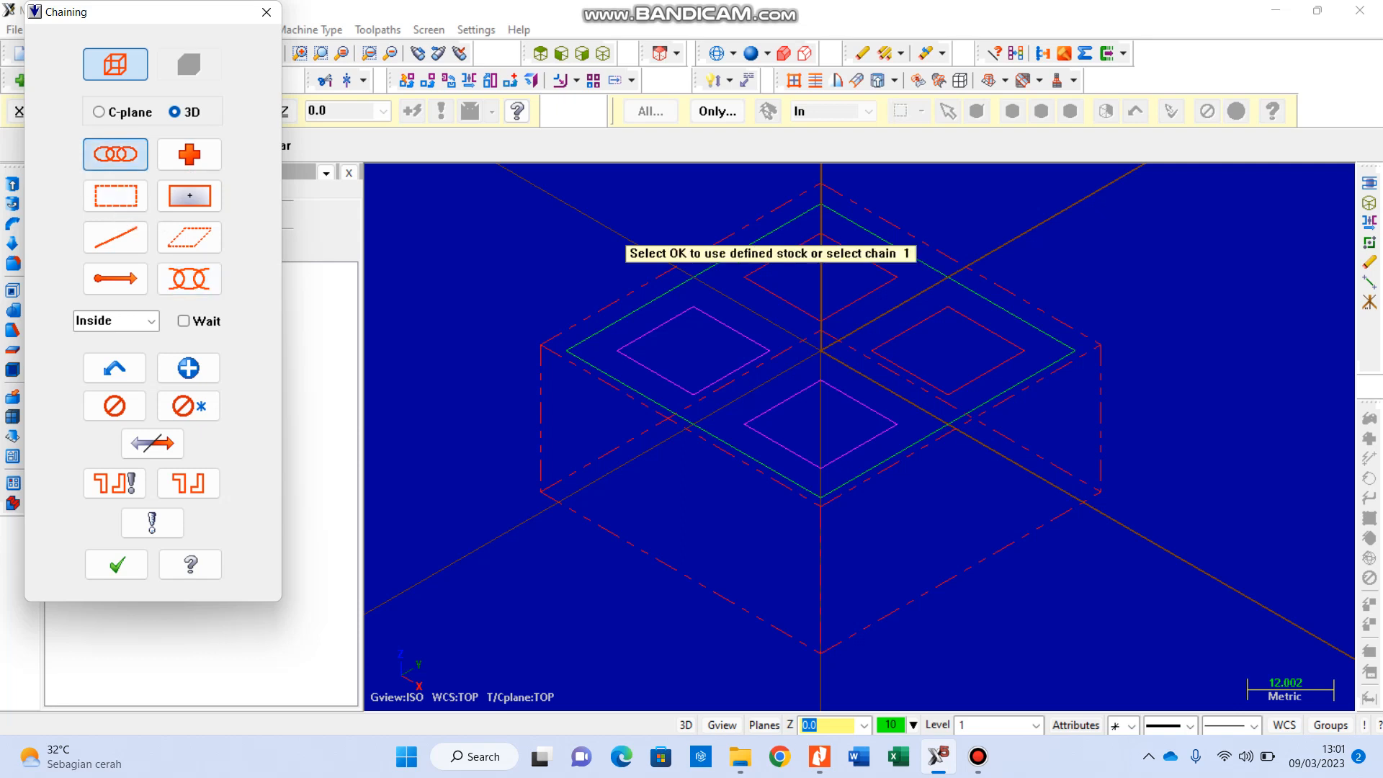
left_click(597, 333)
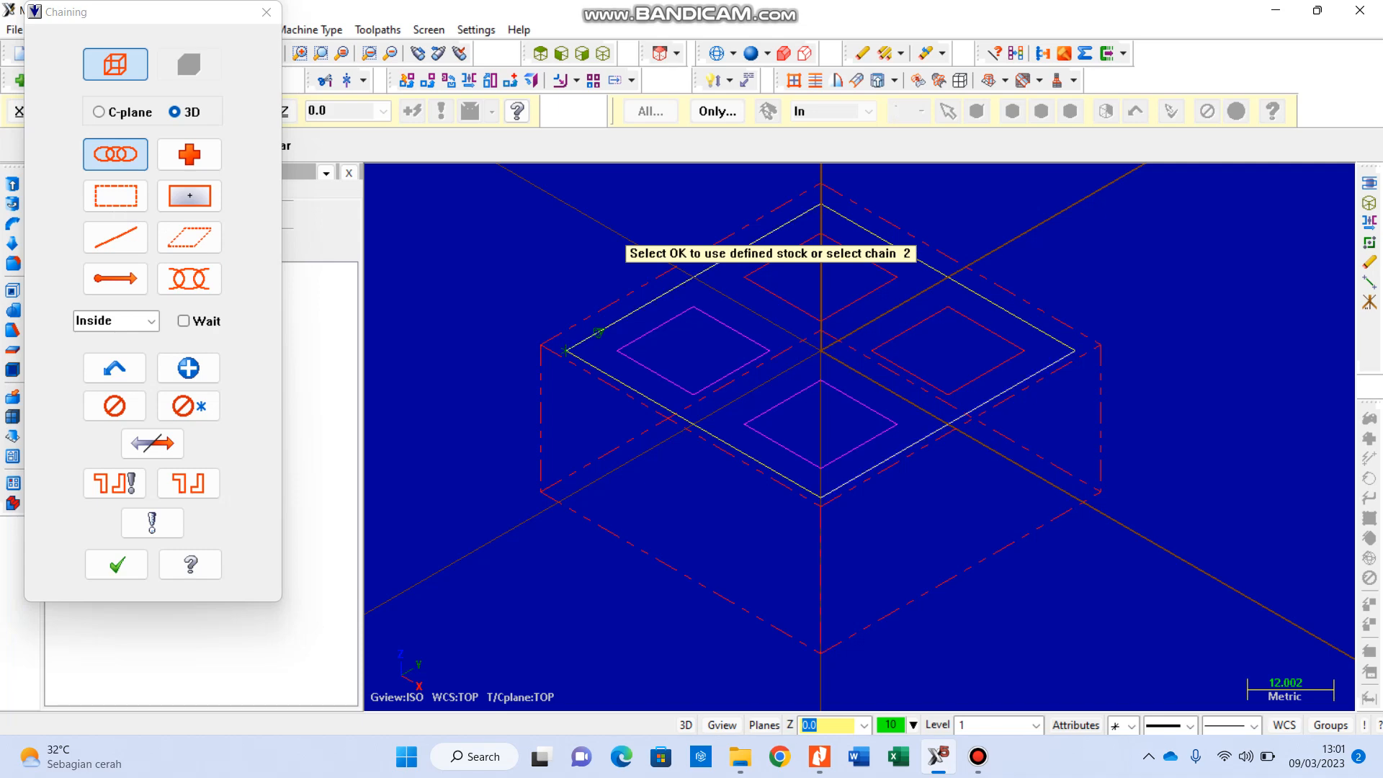
scroll(556, 352, "up", 1)
scroll(568, 348, "up", 3)
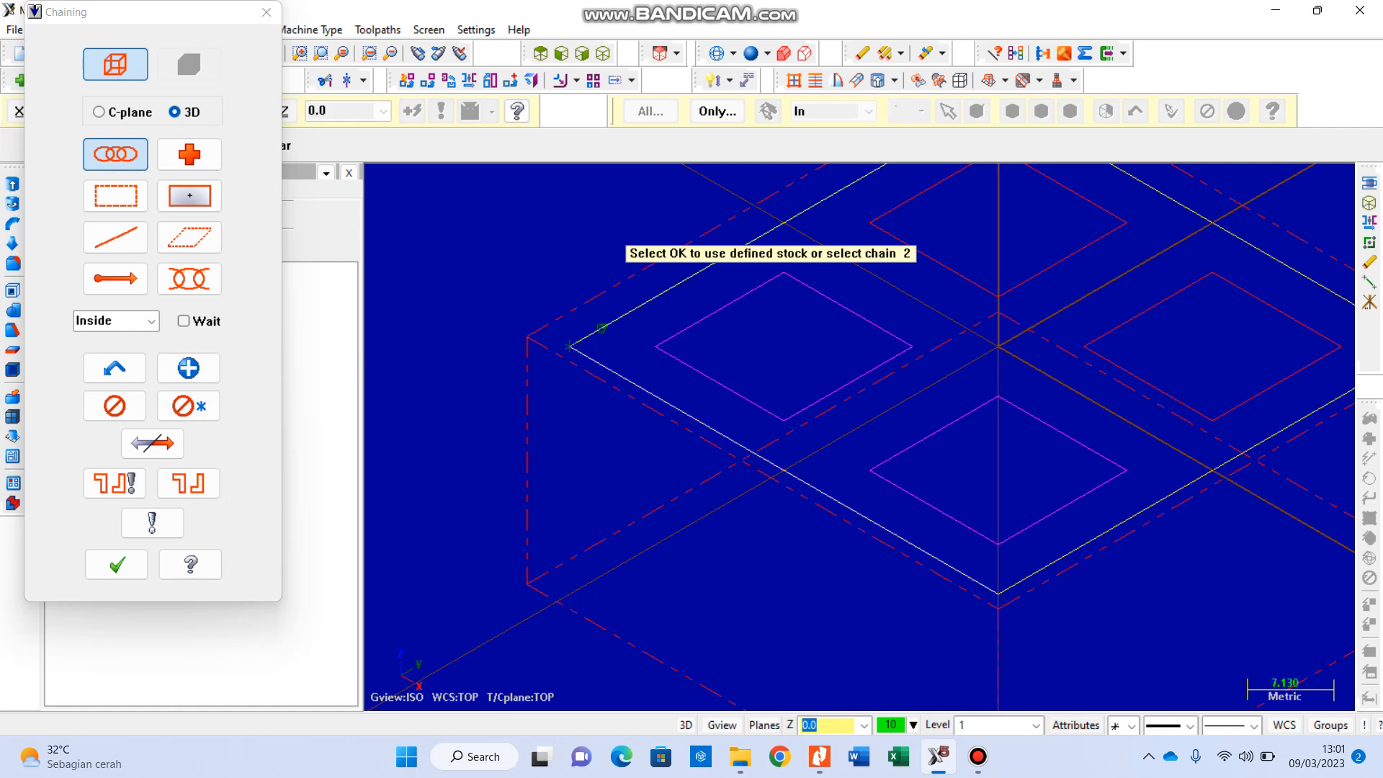
scroll(623, 349, "down", 2)
scroll(537, 345, "down", 2)
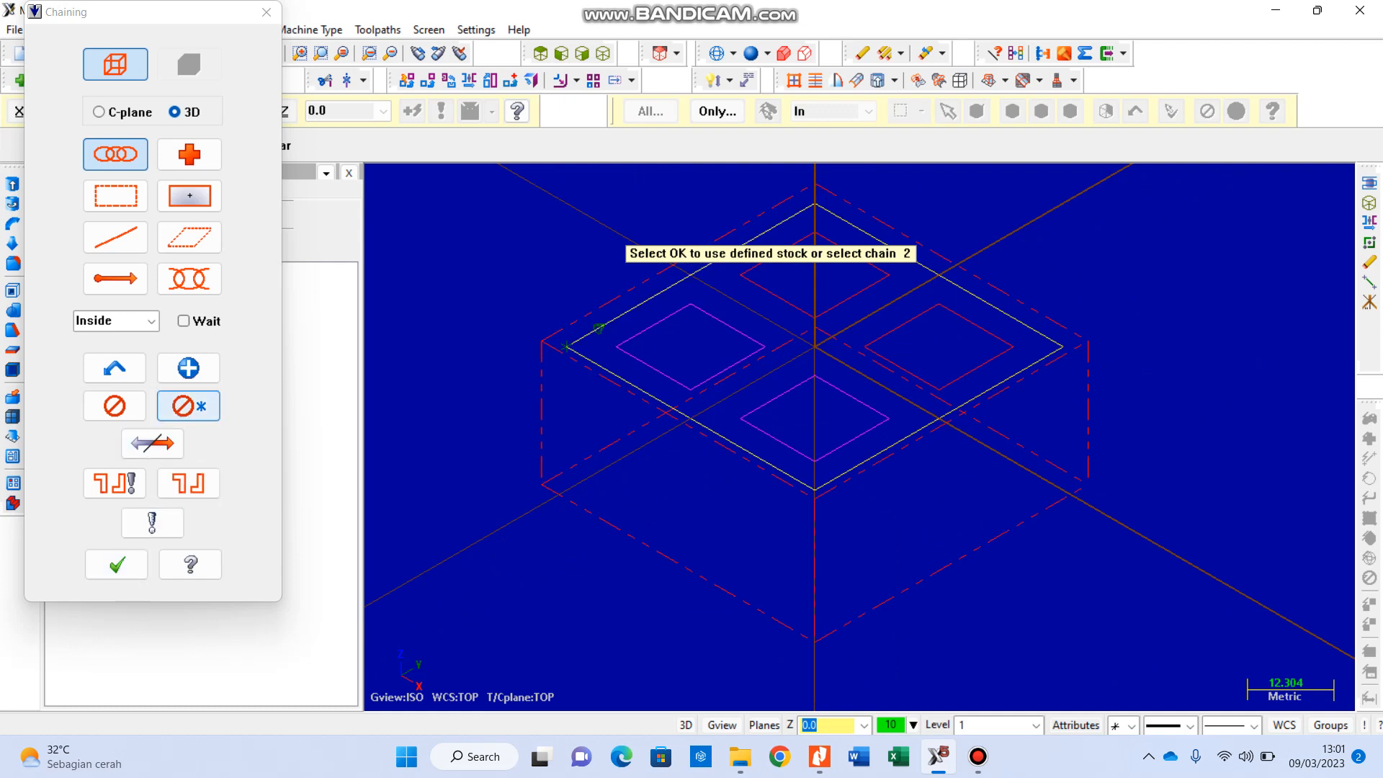
Step: Reverse the direction of the outer square's chain and accept the chain selection
left_click(152, 443)
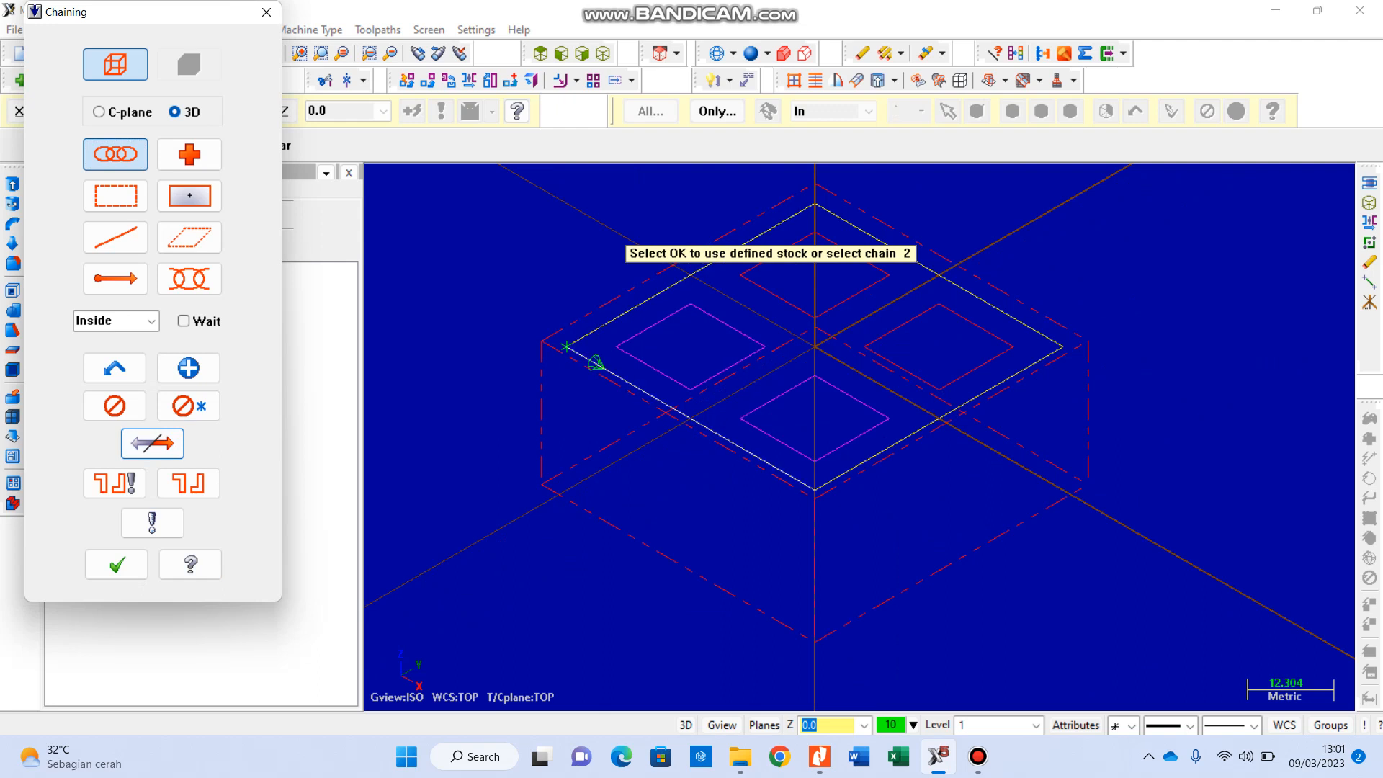
left_click(152, 442)
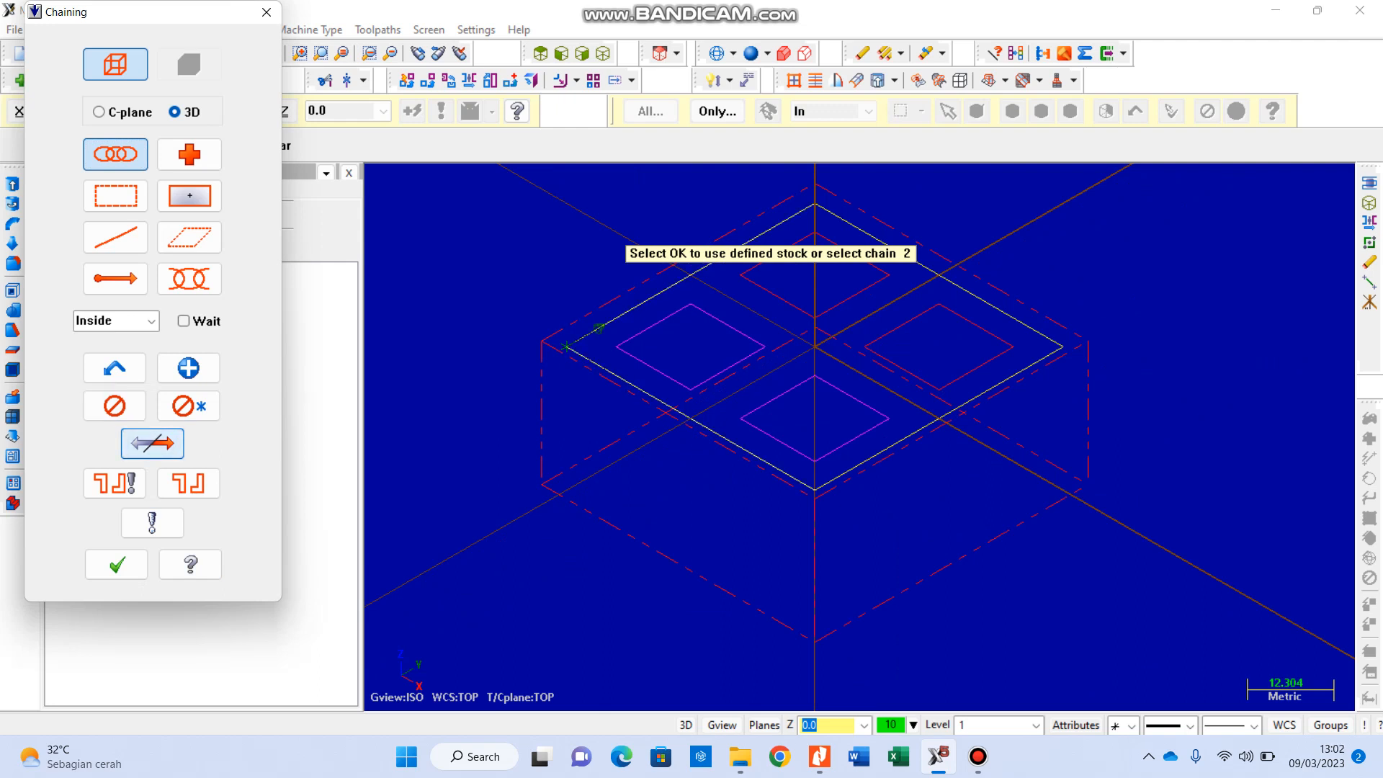
left_click(152, 443)
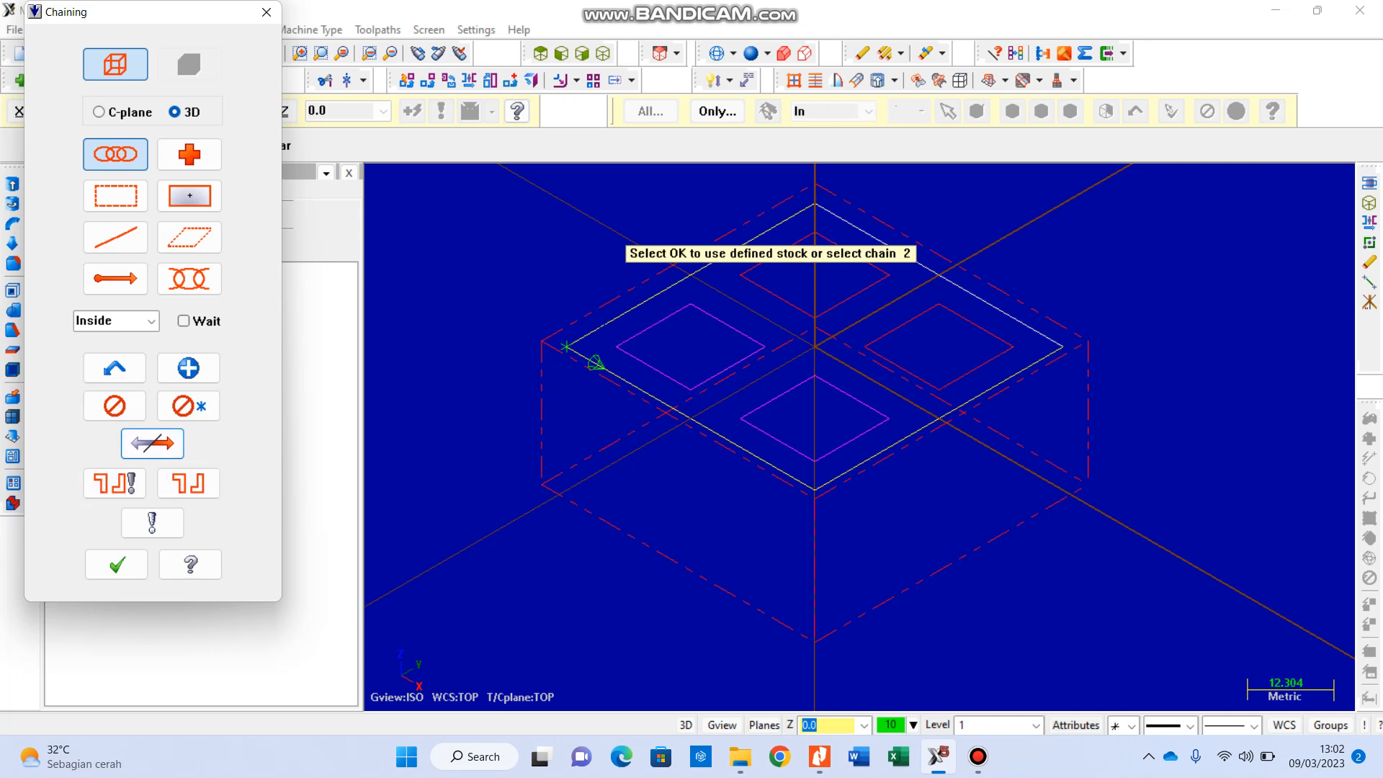
key("Return")
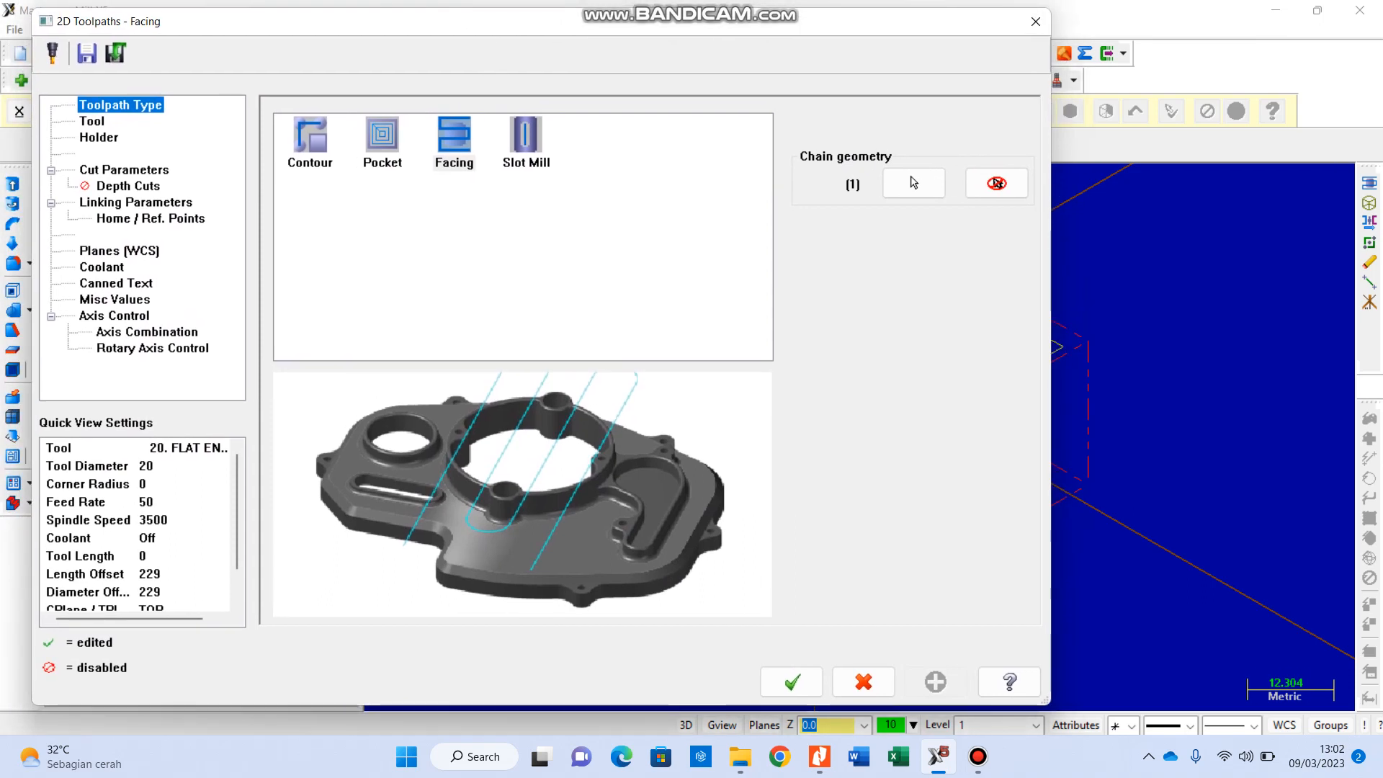
Step: Preview the Contour, Pocket and Slot Mill toolpath types and return to Facing
left_click(309, 137)
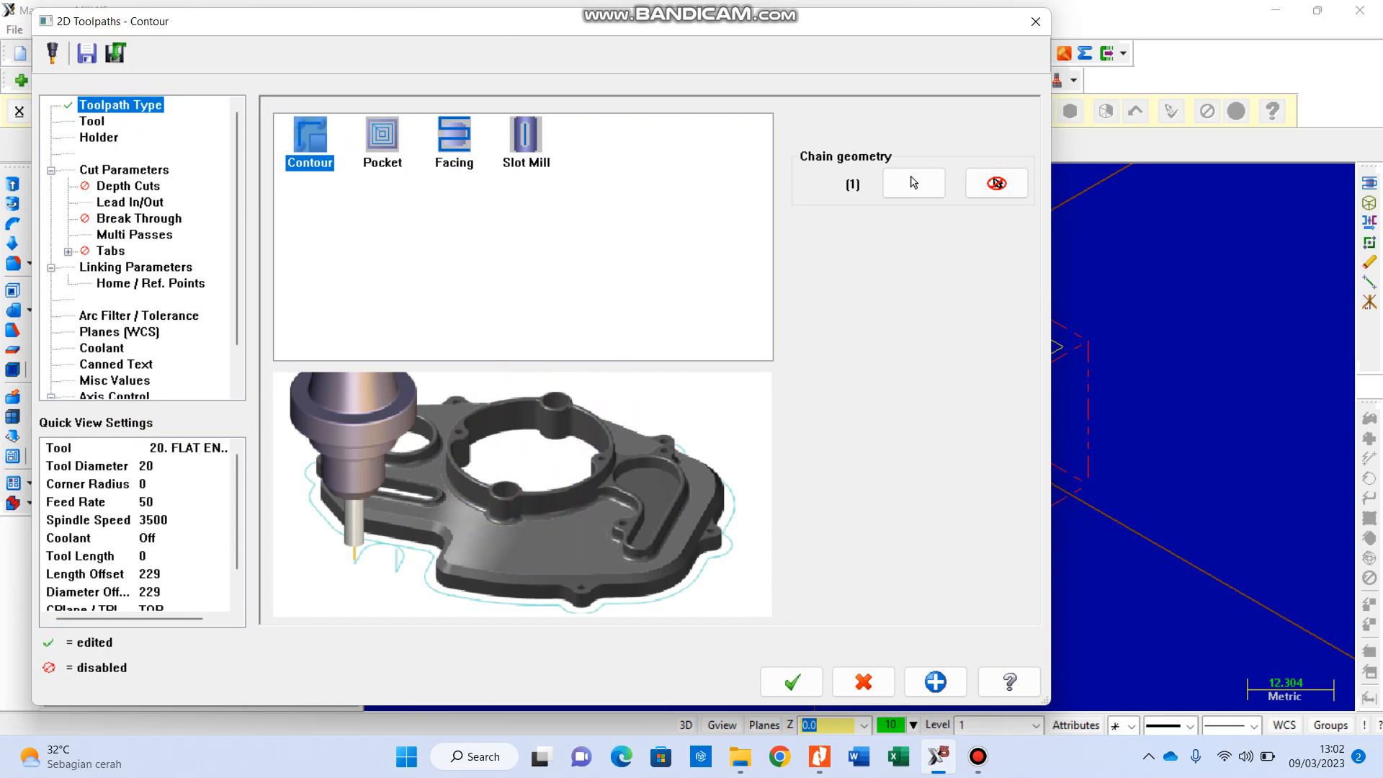
left_click(381, 137)
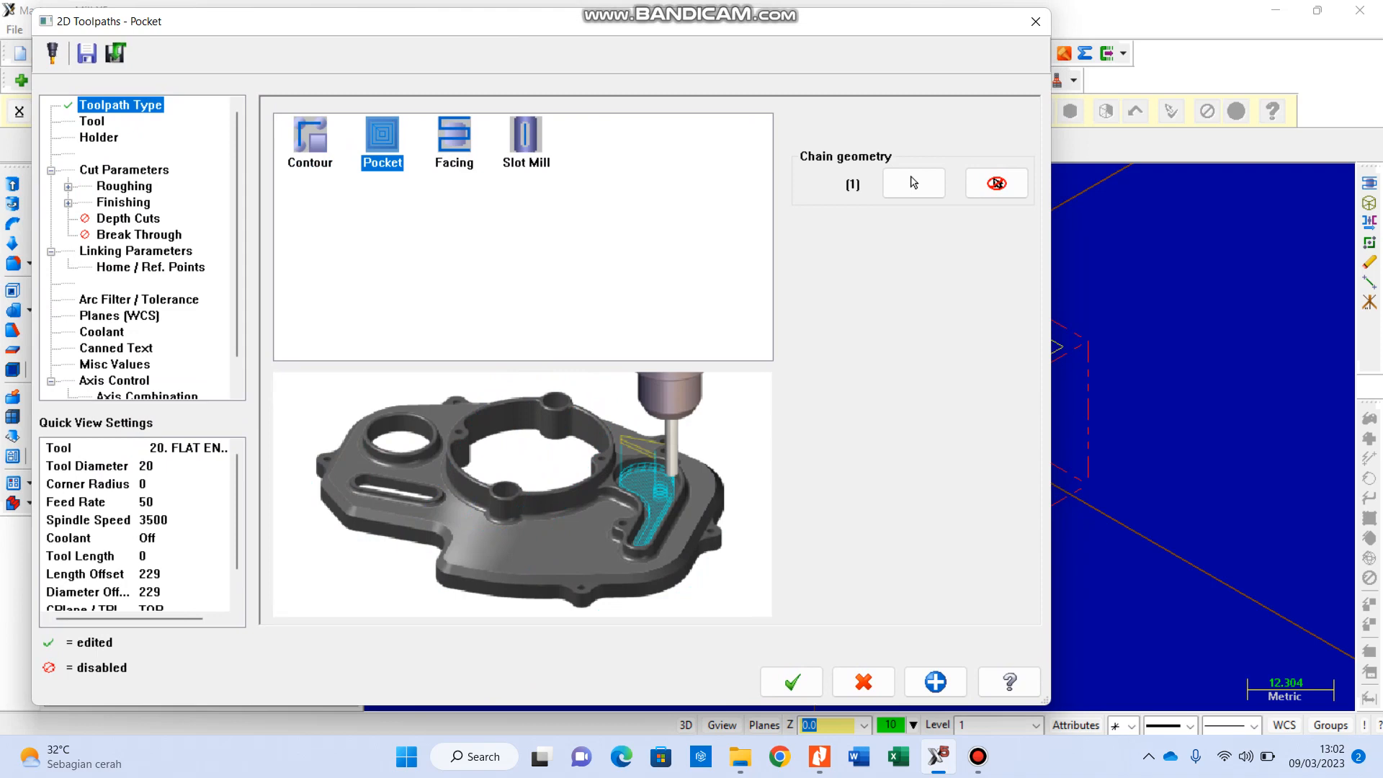
left_click(454, 142)
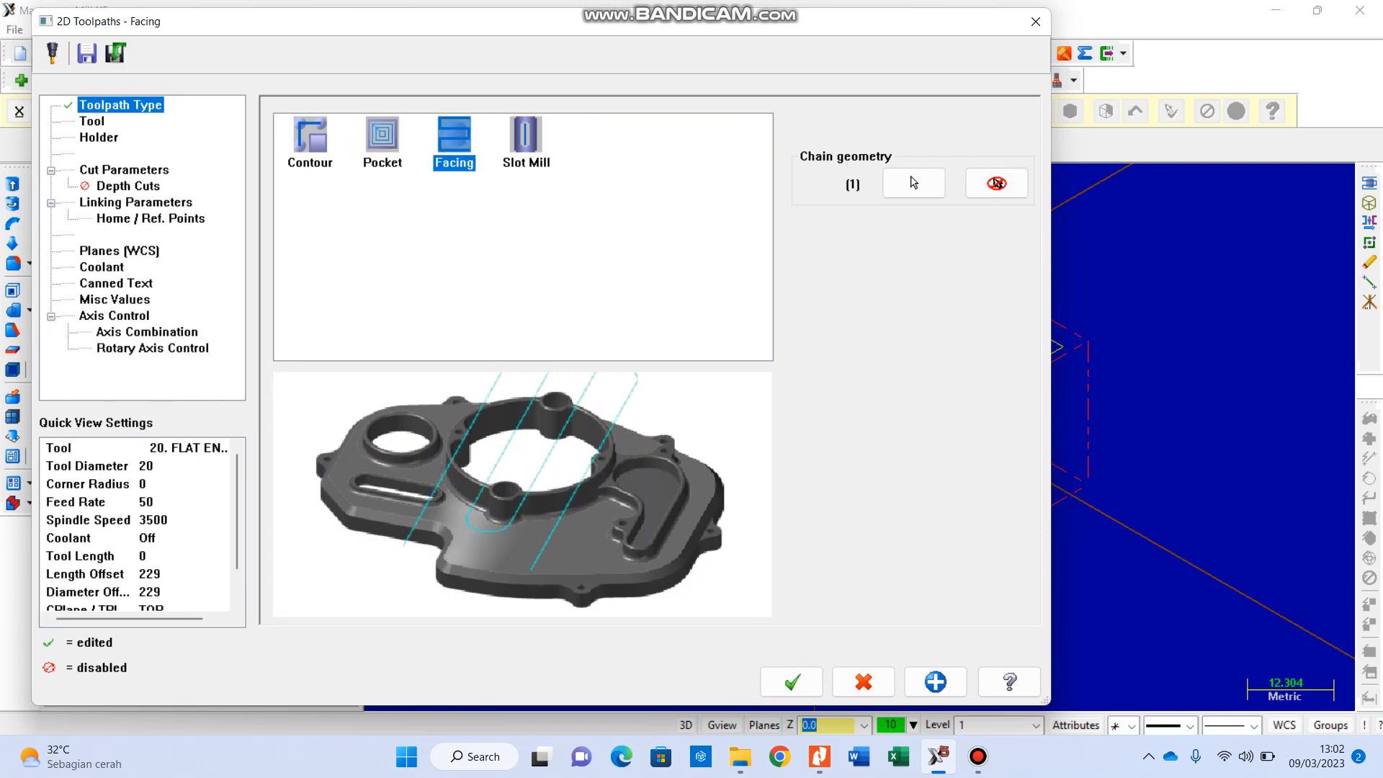
left_click(525, 142)
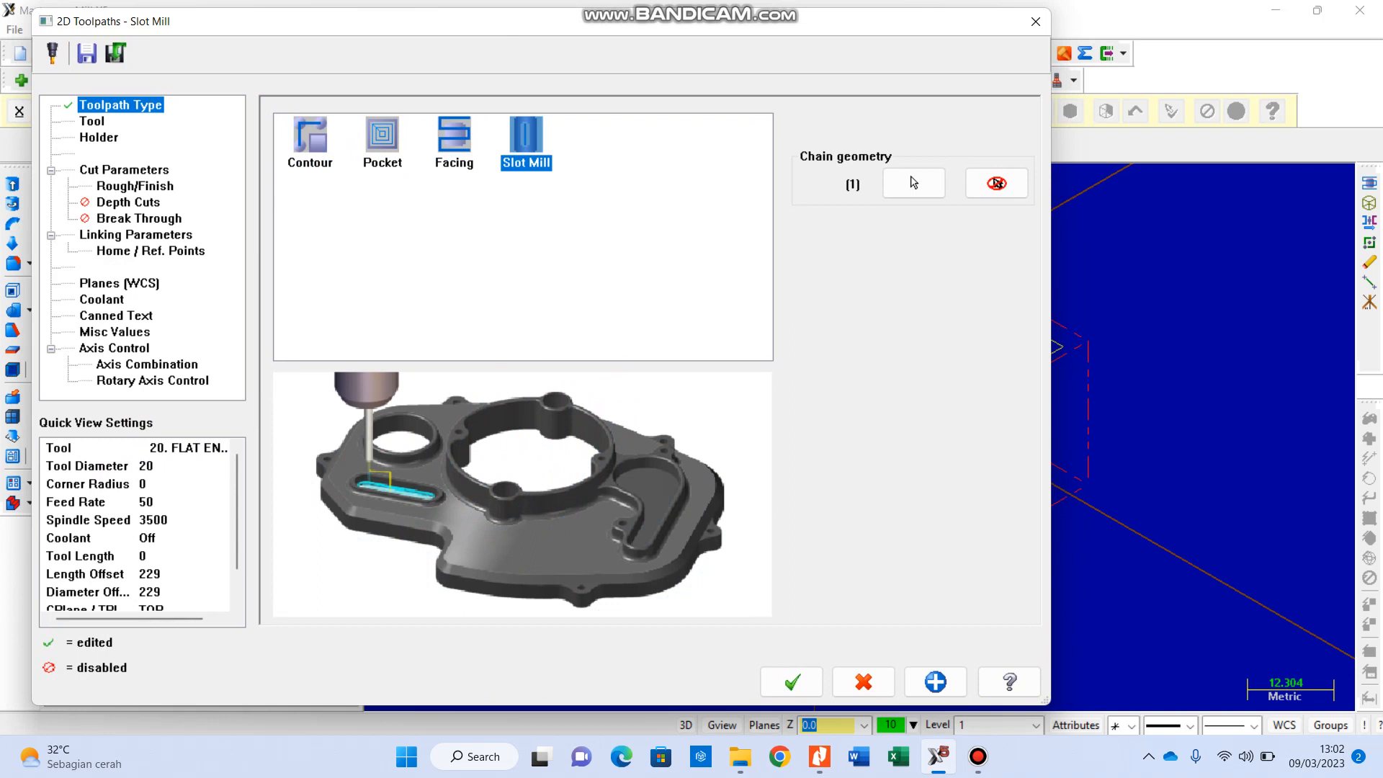
left_click(453, 142)
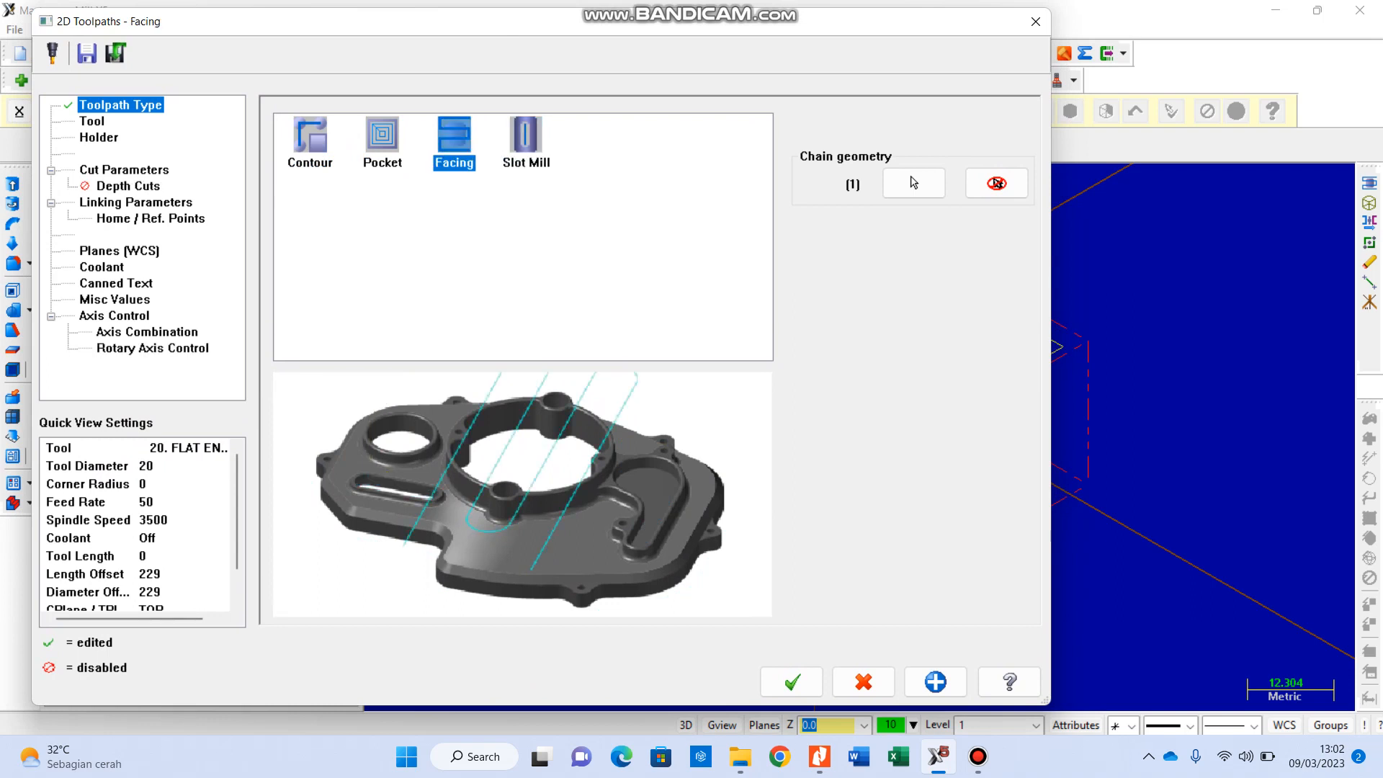
Step: Open the library tool selection for the facing toolpath and widen the tool name column
left_click(92, 121)
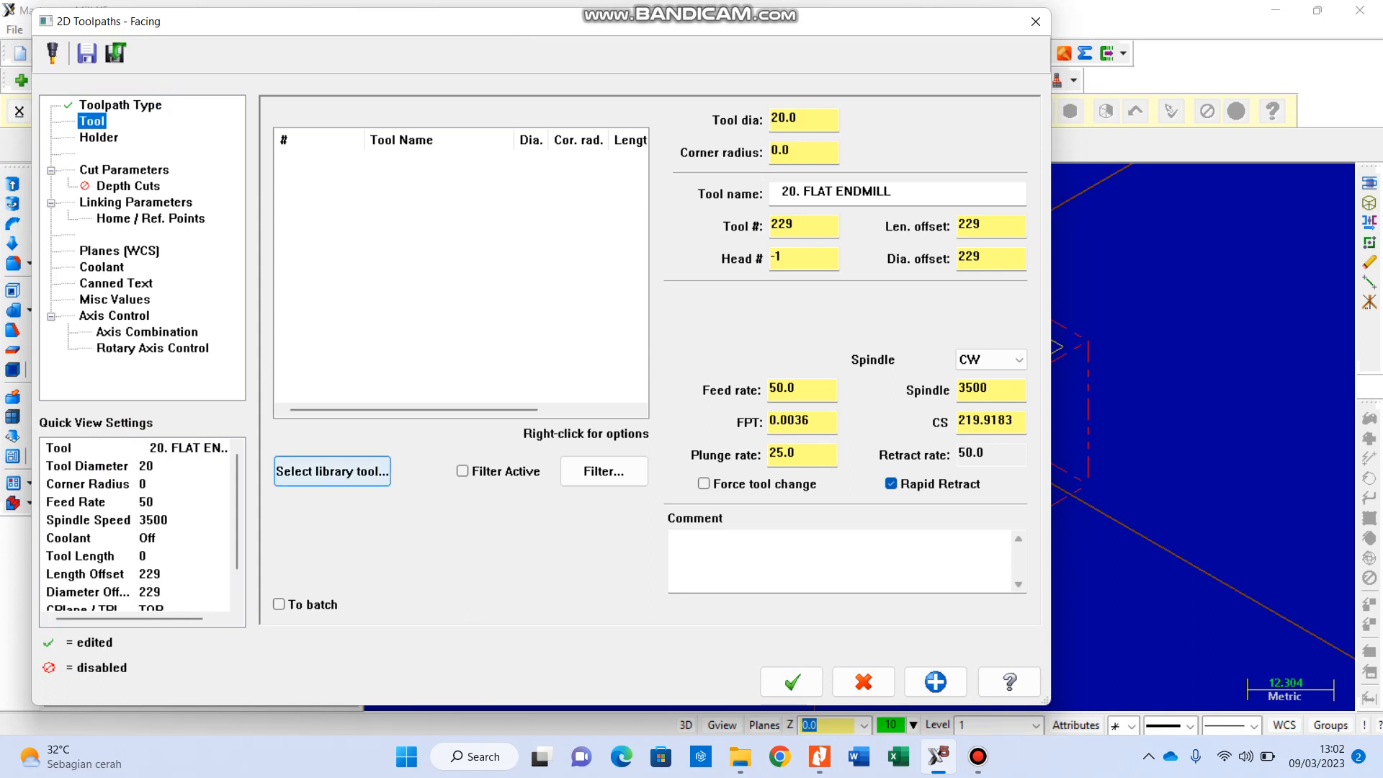
left_click(332, 471)
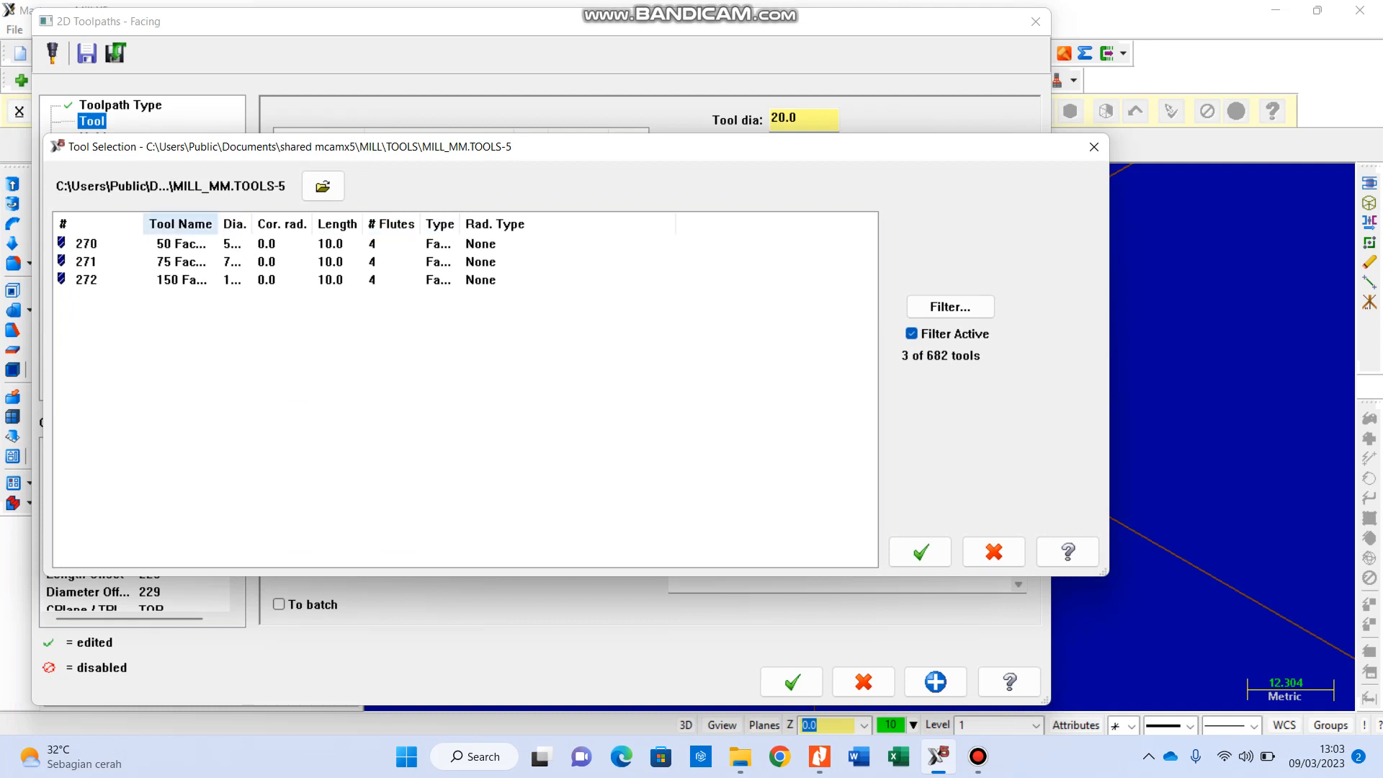
left_click_drag(217, 224, 293, 224)
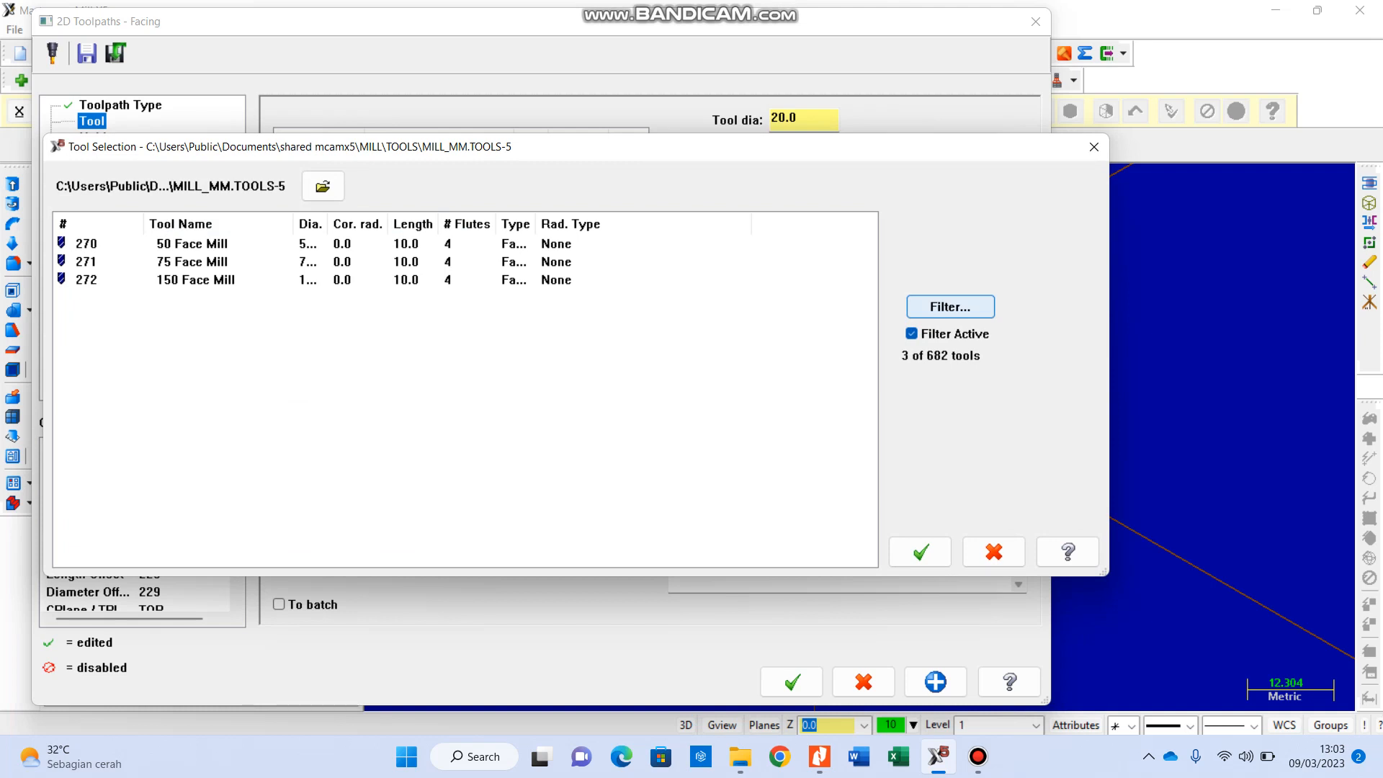
Step: Filter the tool library to flat endmills and browse the listed sizes
left_click(950, 306)
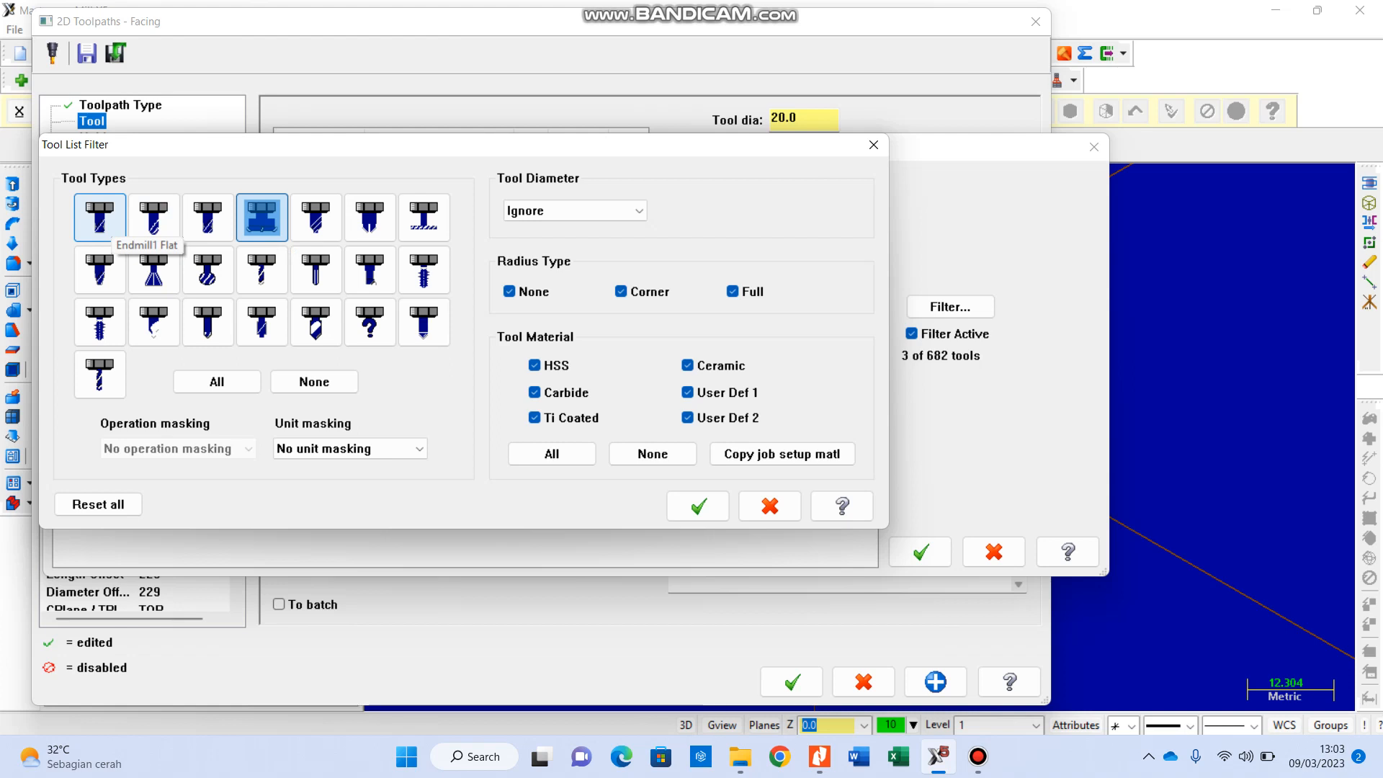
left_click(101, 229)
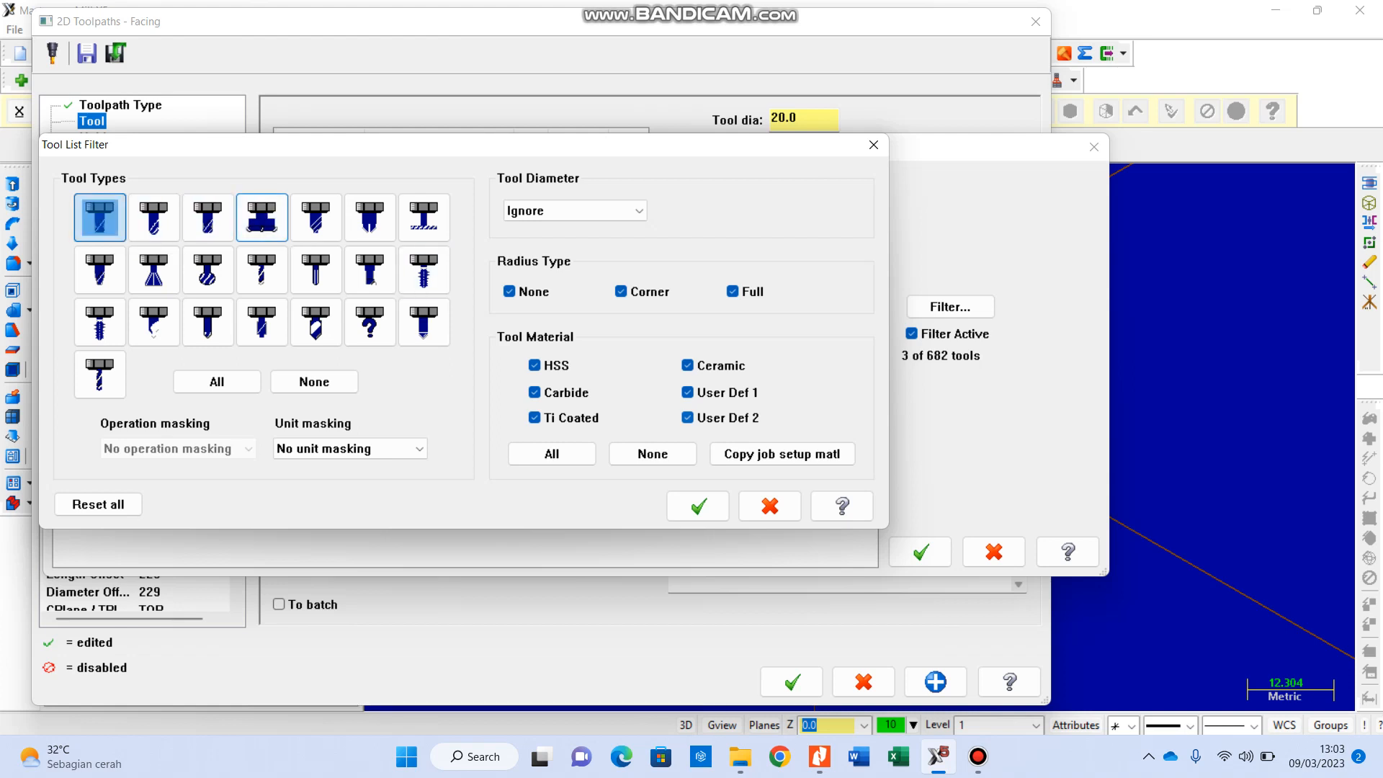
left_click(697, 506)
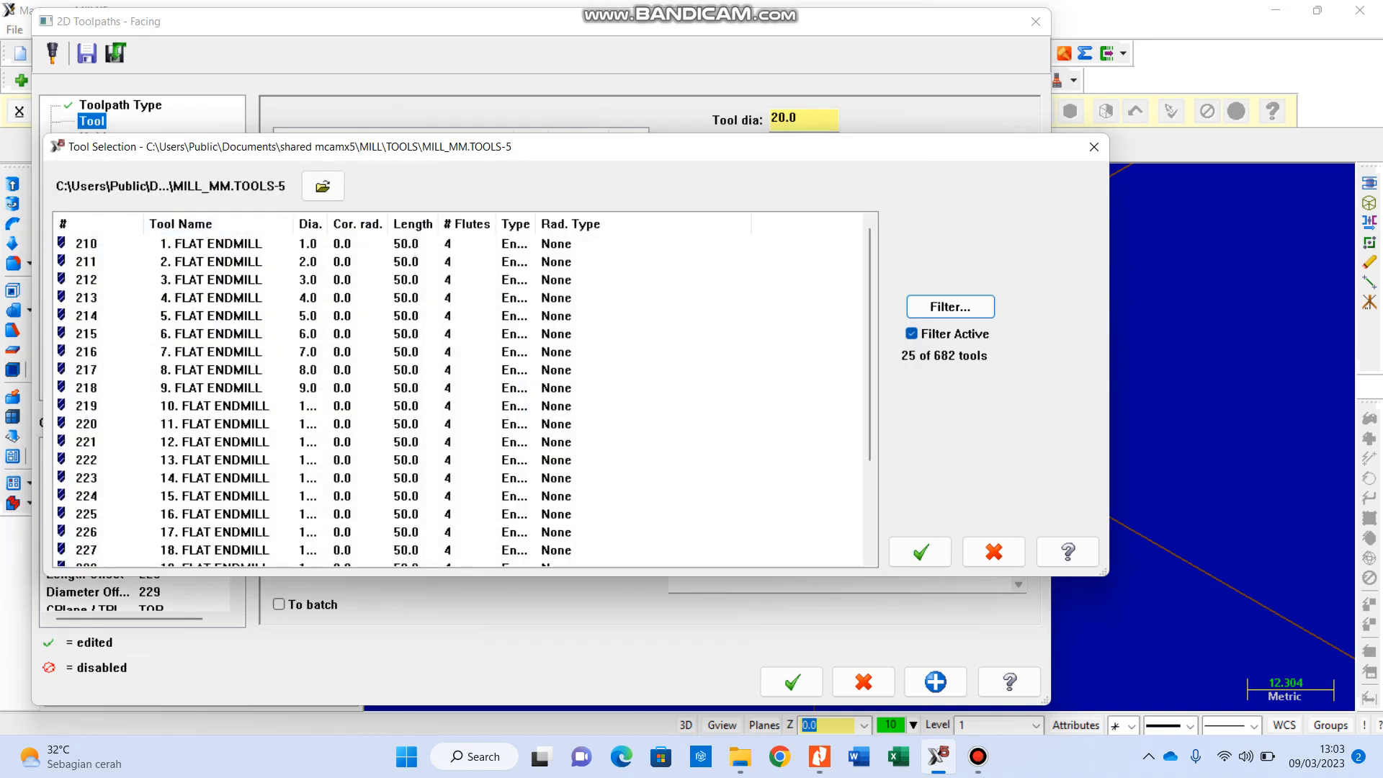
scroll(461, 389, "down", 3)
scroll(461, 389, "up", 3)
scroll(461, 389, "down", 3)
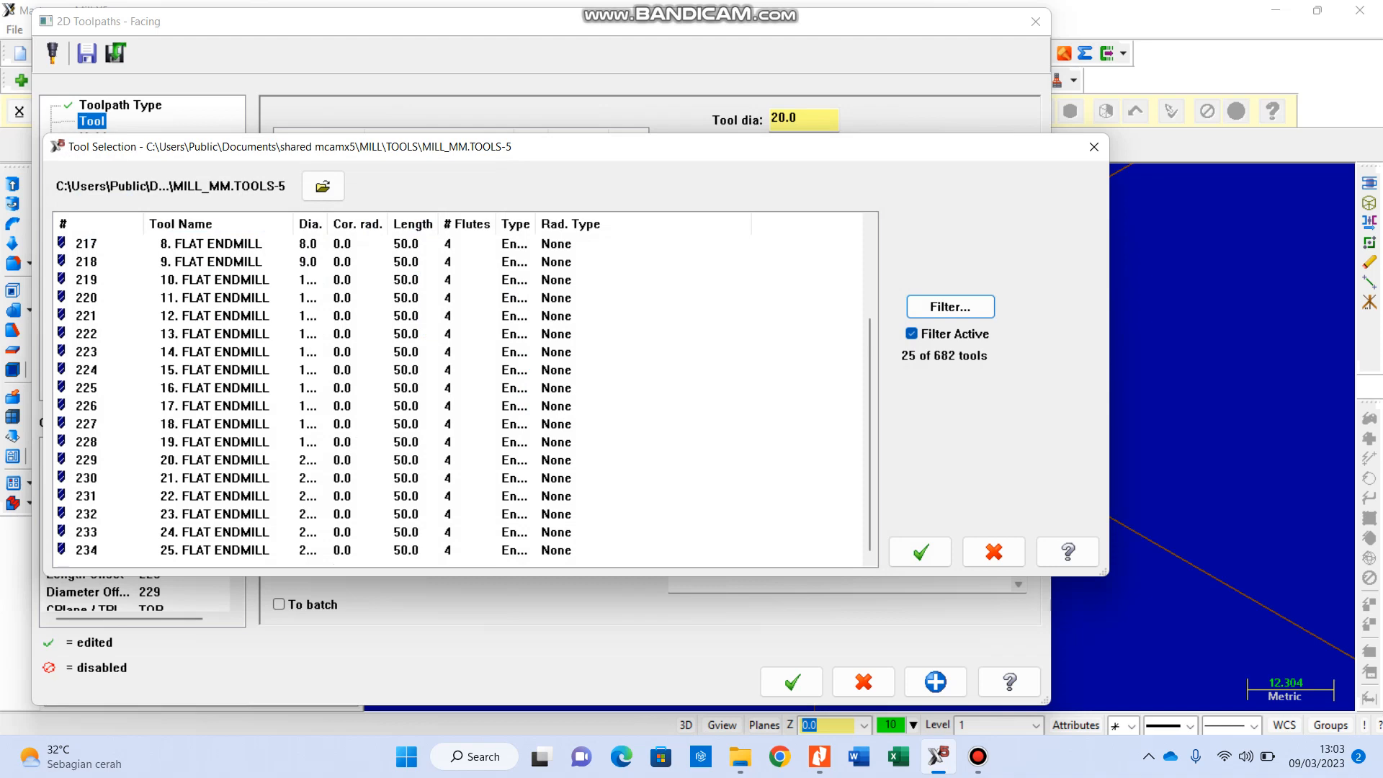
scroll(461, 389, "up", 3)
Step: Filter the tool library to face mills and assign the 50 Face Mill to the facing toolpath
left_click(950, 306)
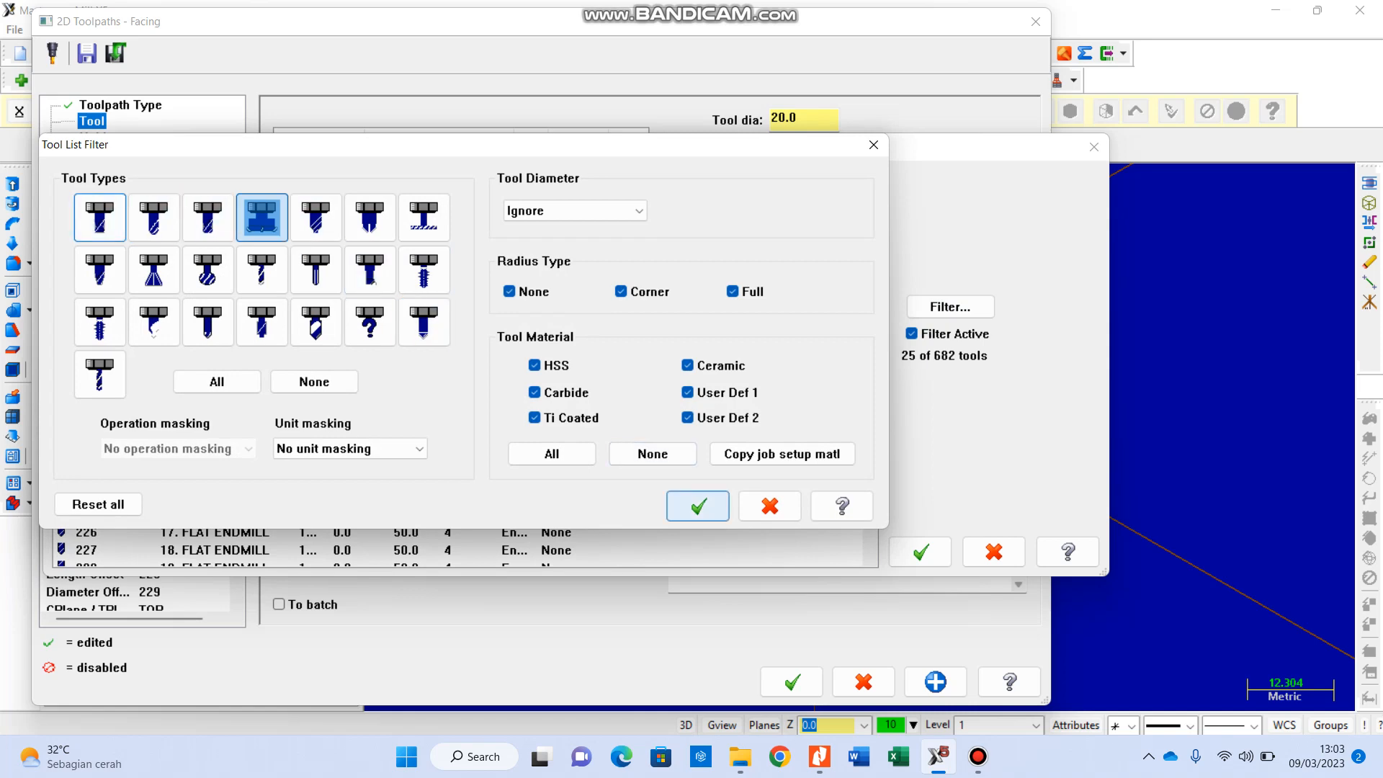
left_click(697, 506)
left_click(192, 244)
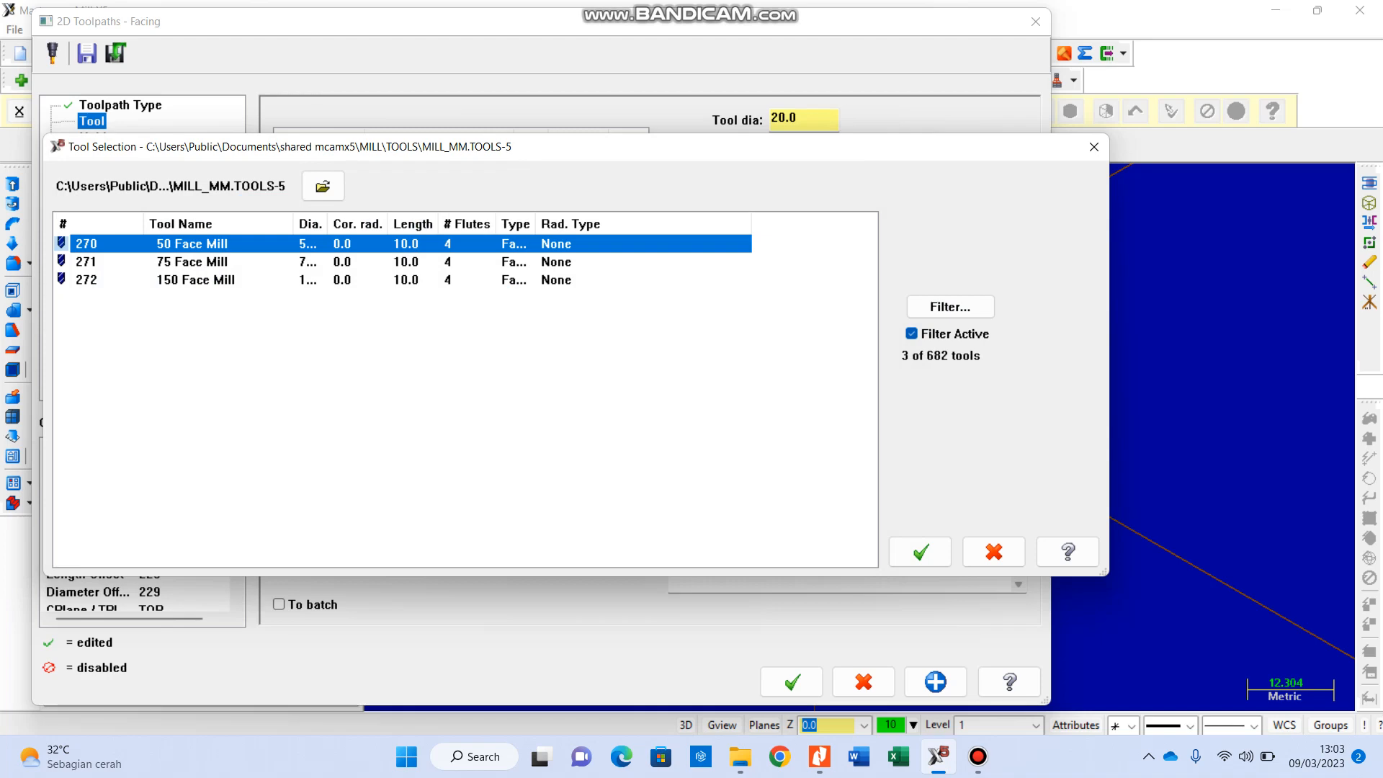
left_click(919, 551)
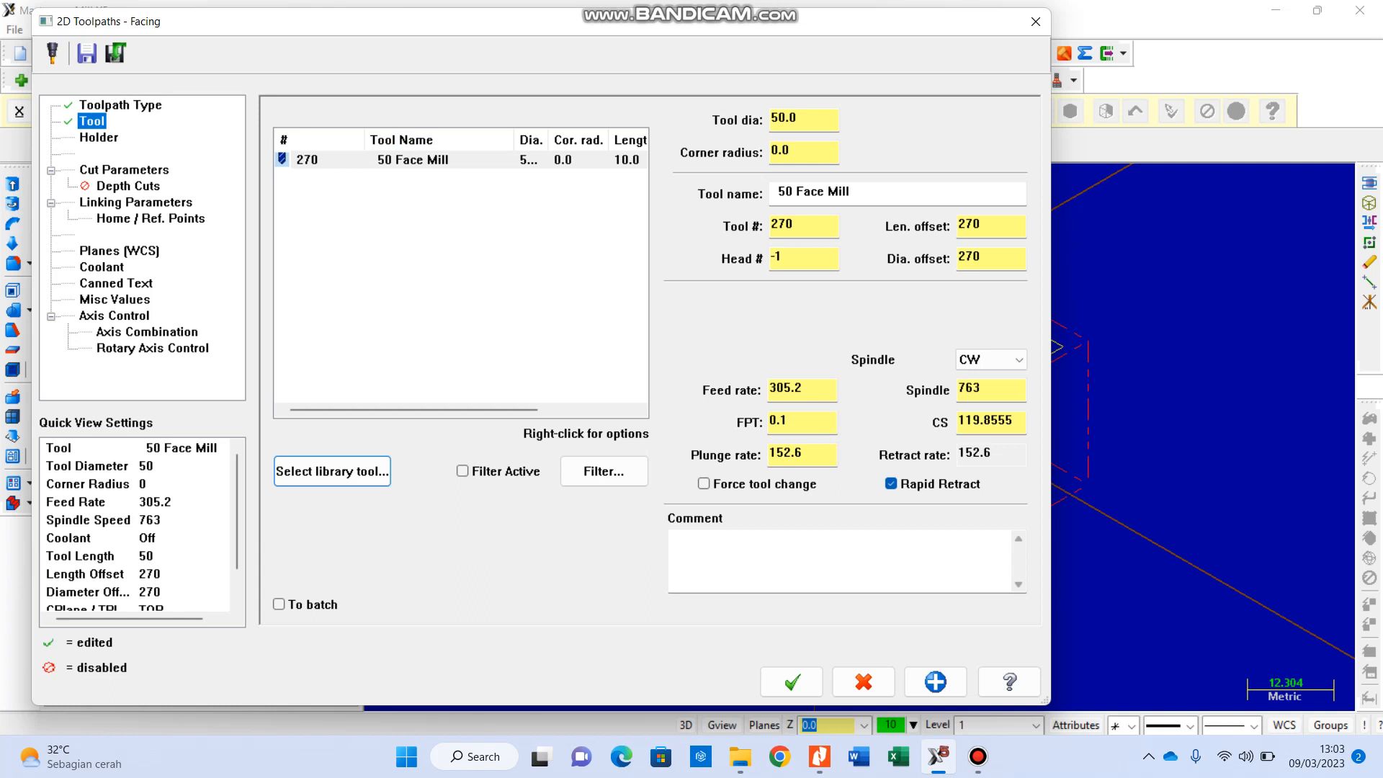
Step: Set the face mill's tool number, length offset and diameter offset to 1
double_click(782, 224)
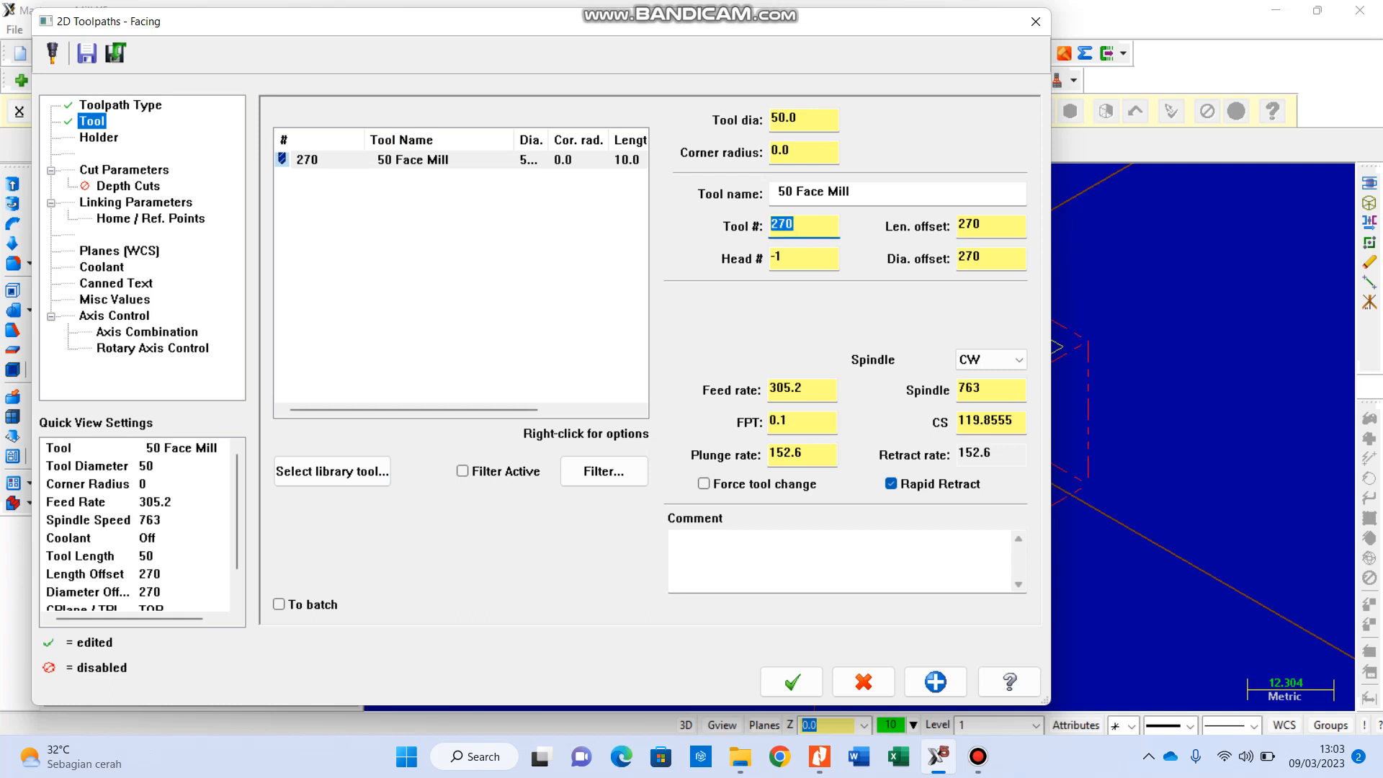
type("1")
key("Tab")
type("1")
key("Tab")
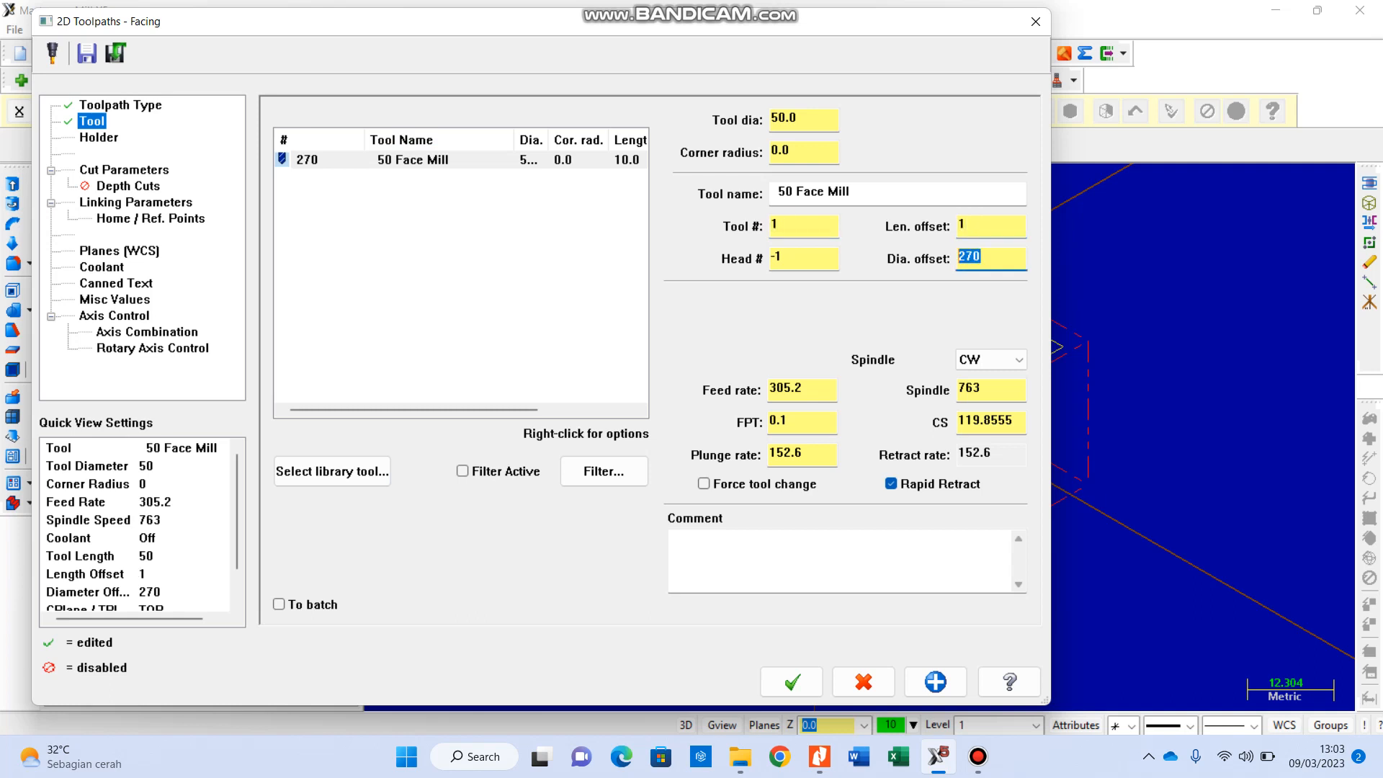
type("1")
left_click(969, 225)
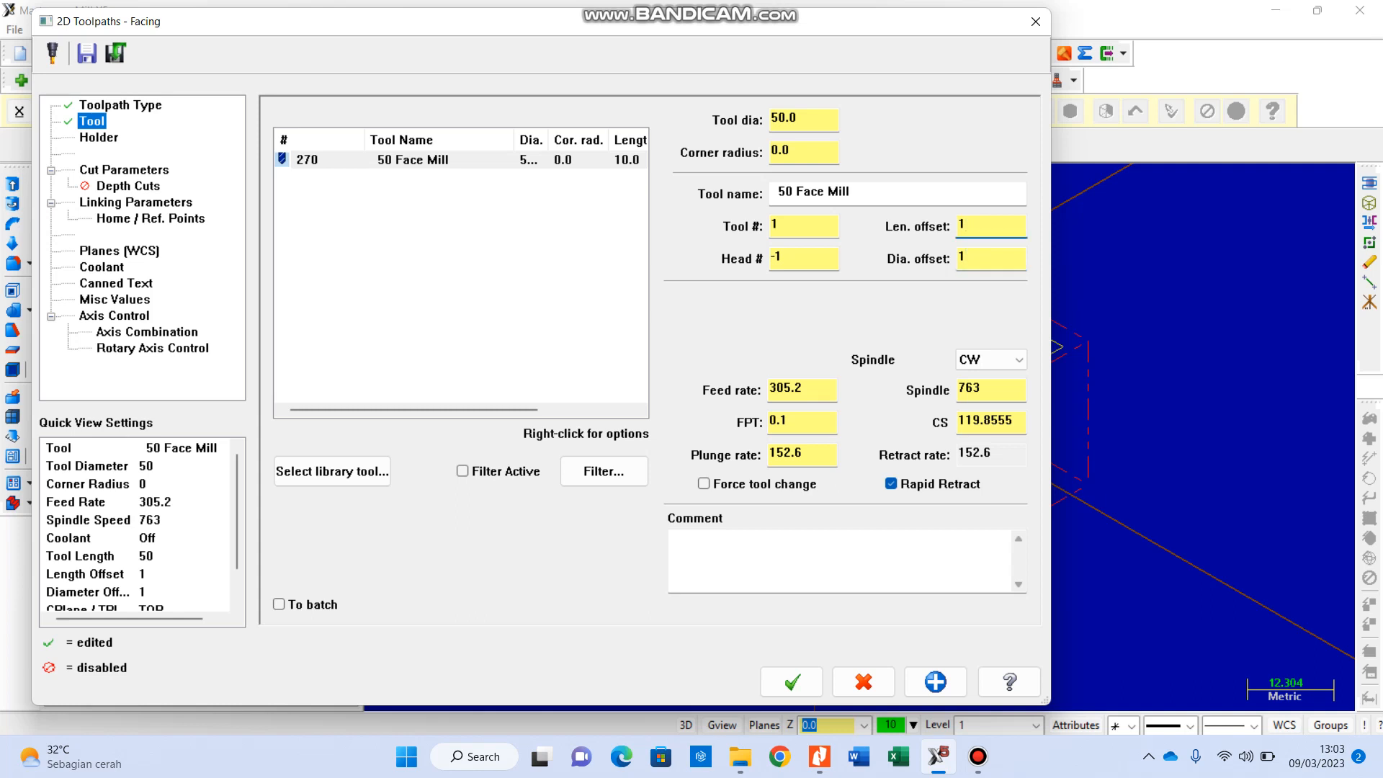